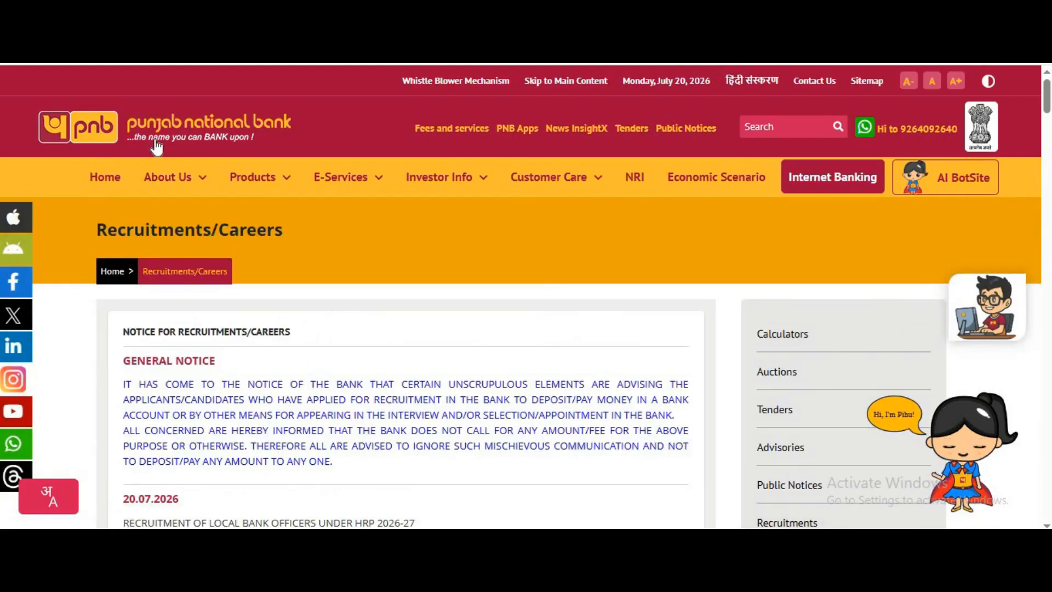
- Find the Local Bank Officers HRP 2026-27 notice on the Recruitments/Careers page and switch to its detailed English advertisement PDF
mouse_move(167, 178)
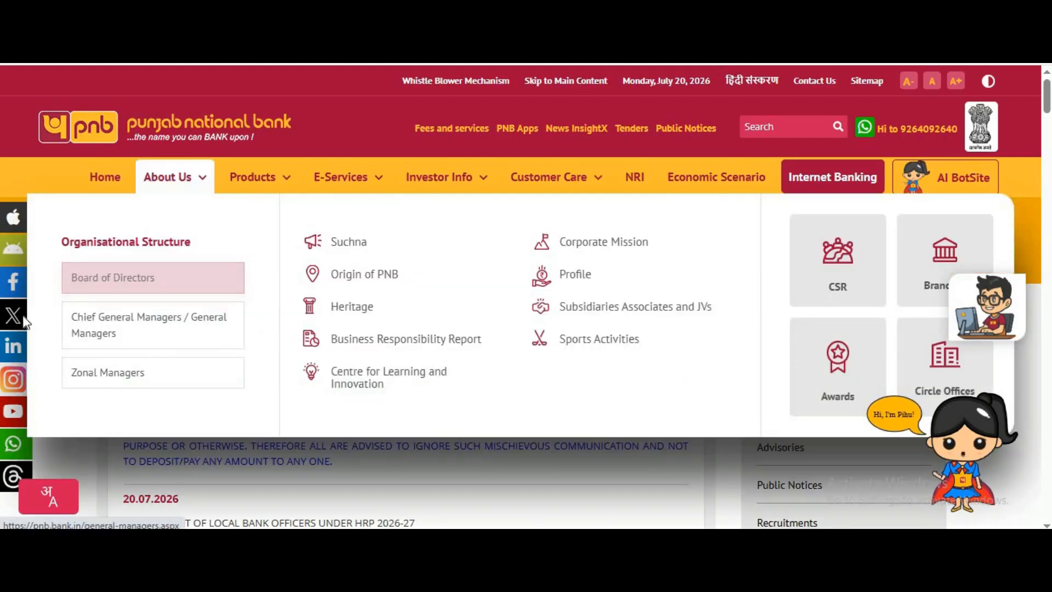
scroll(196, 451, down, 1)
scroll(196, 451, down, 5)
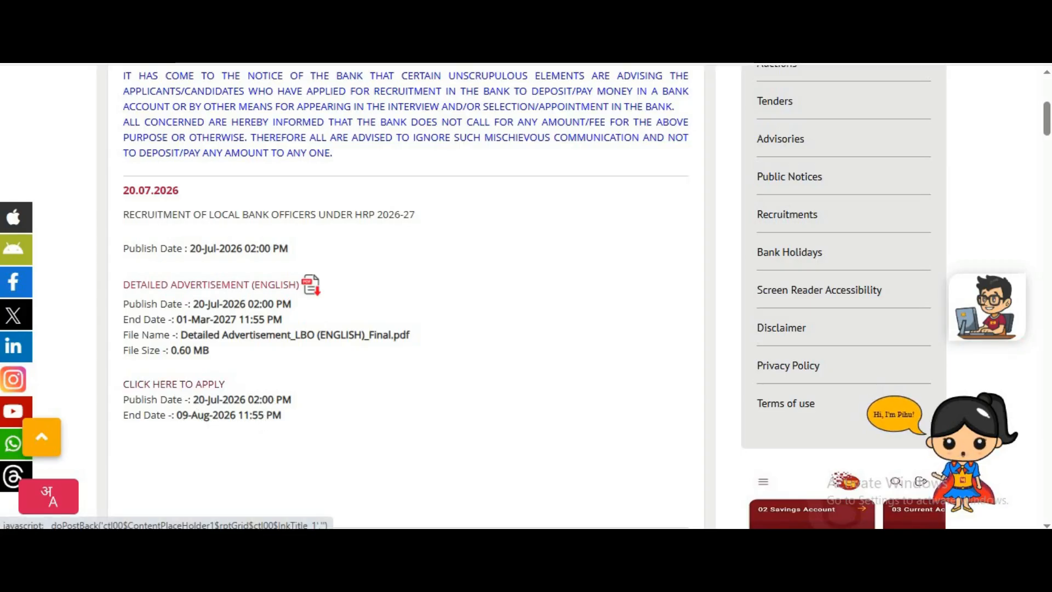
key(ctrl+Tab)
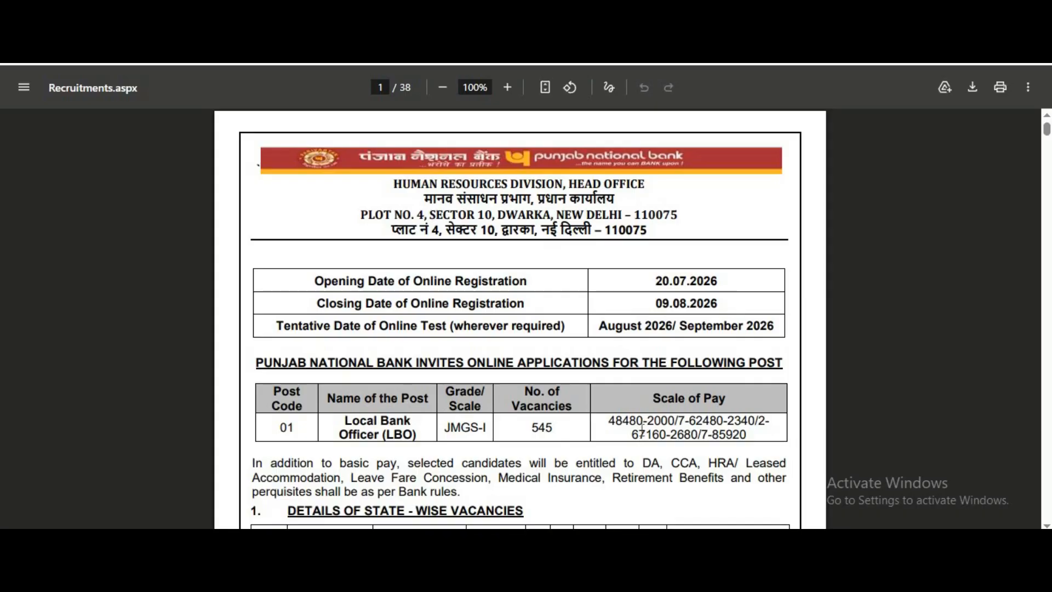
- Examine the advertisement's registration dates, post details, state-wise vacancy table and notes, rechecking the notice on the recruitment page
scroll(576, 435, down, 5)
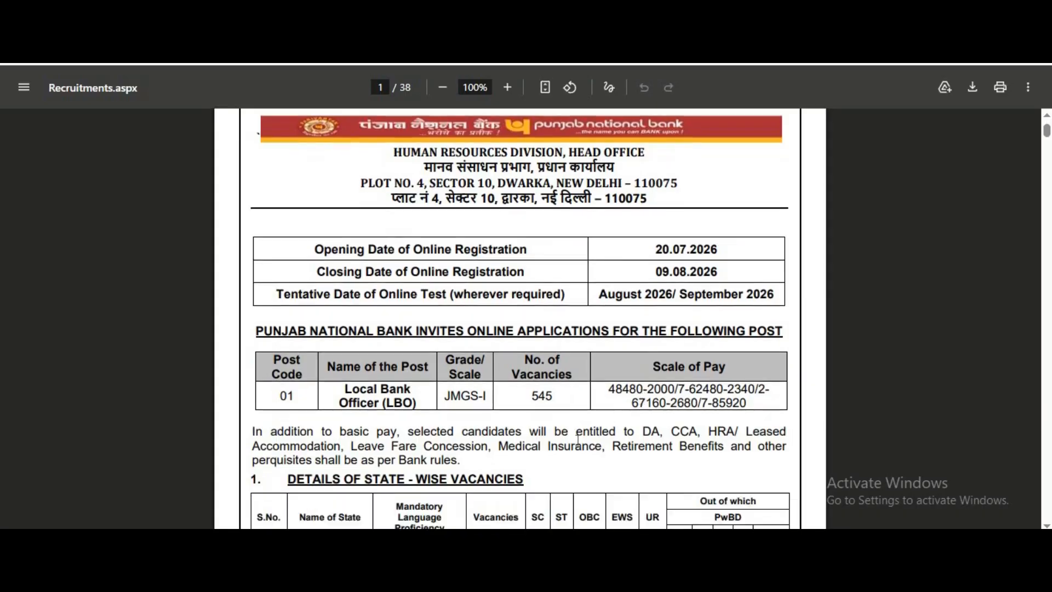
scroll(567, 430, down, 9)
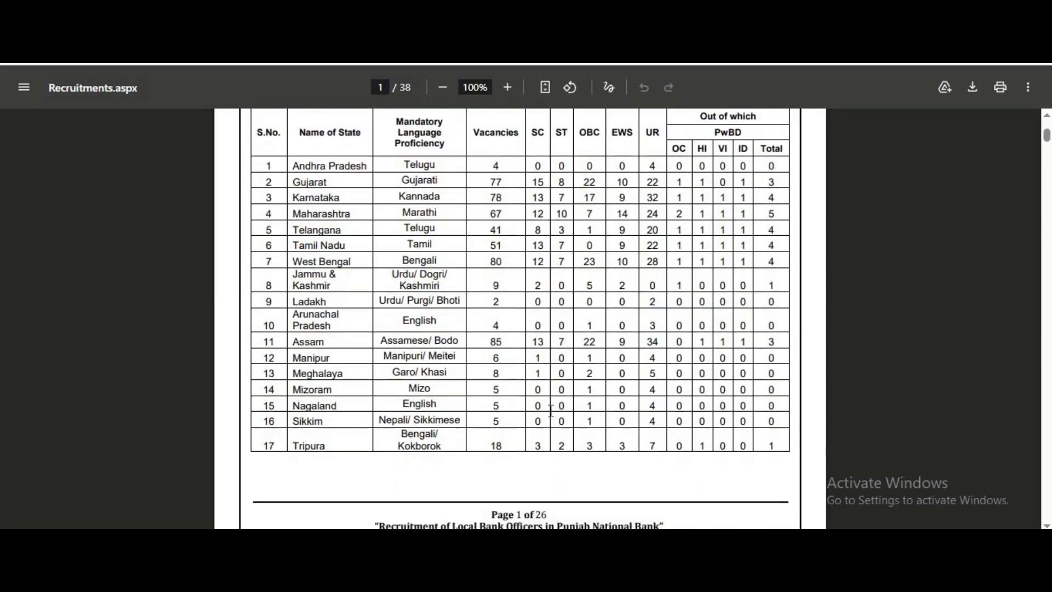
scroll(551, 410, down, 2)
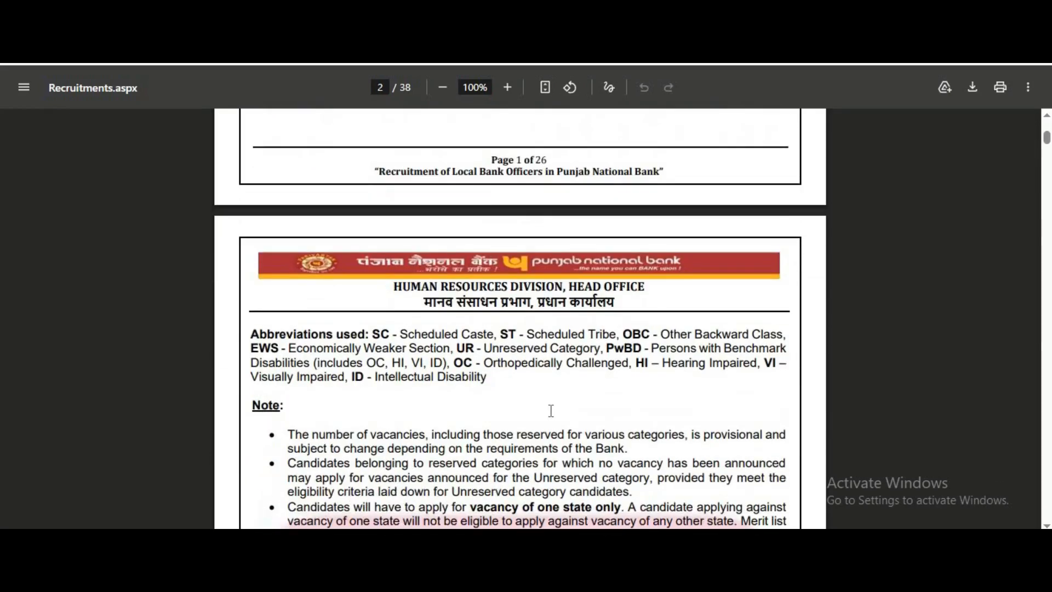
scroll(550, 411, up, 5)
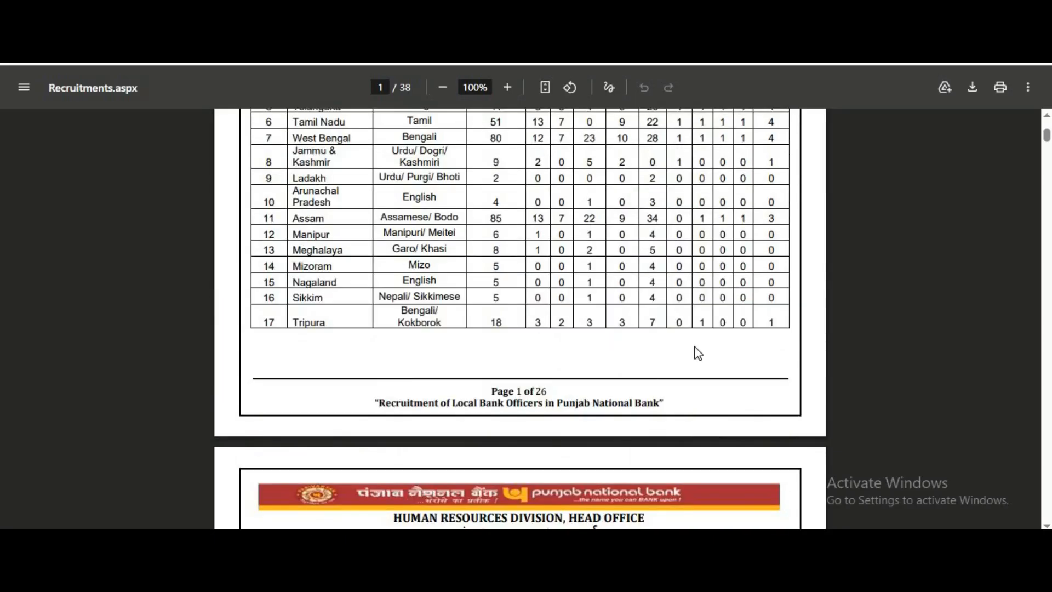
scroll(698, 353, up, 2)
scroll(698, 354, down, 2)
scroll(641, 361, down, 10)
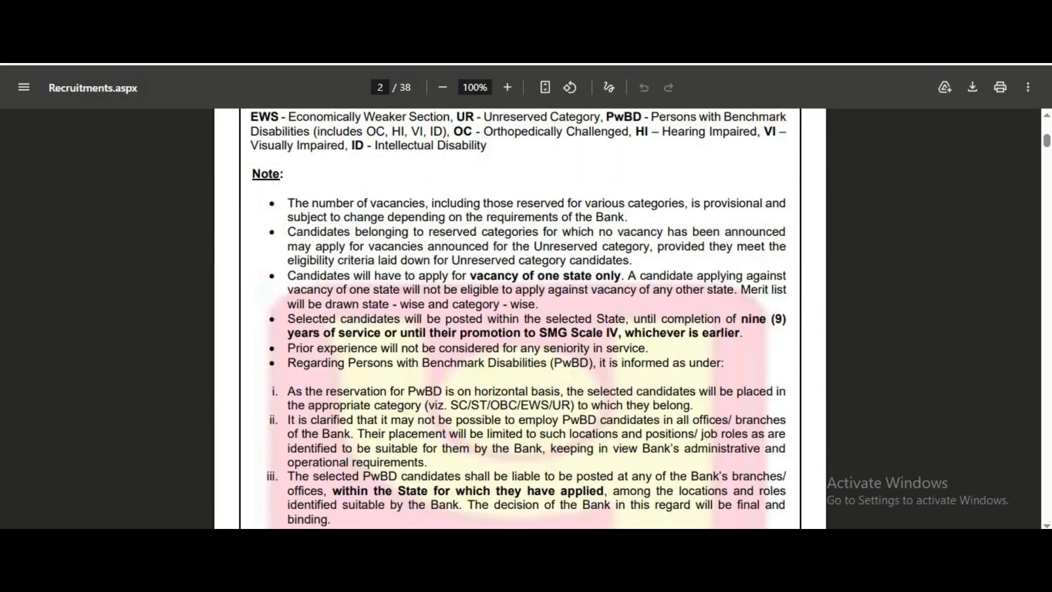
click(219, 11)
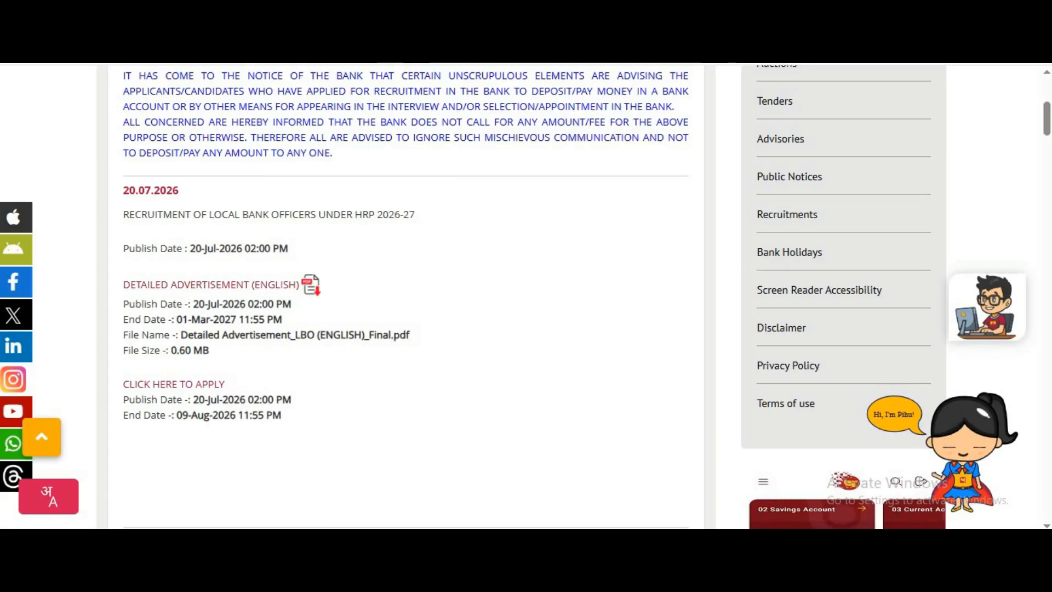
click(351, 11)
- Read the eligibility criteria on nationality, age, educational qualification and local language in section 2 of the advertisement
scroll(476, 298, down, 5)
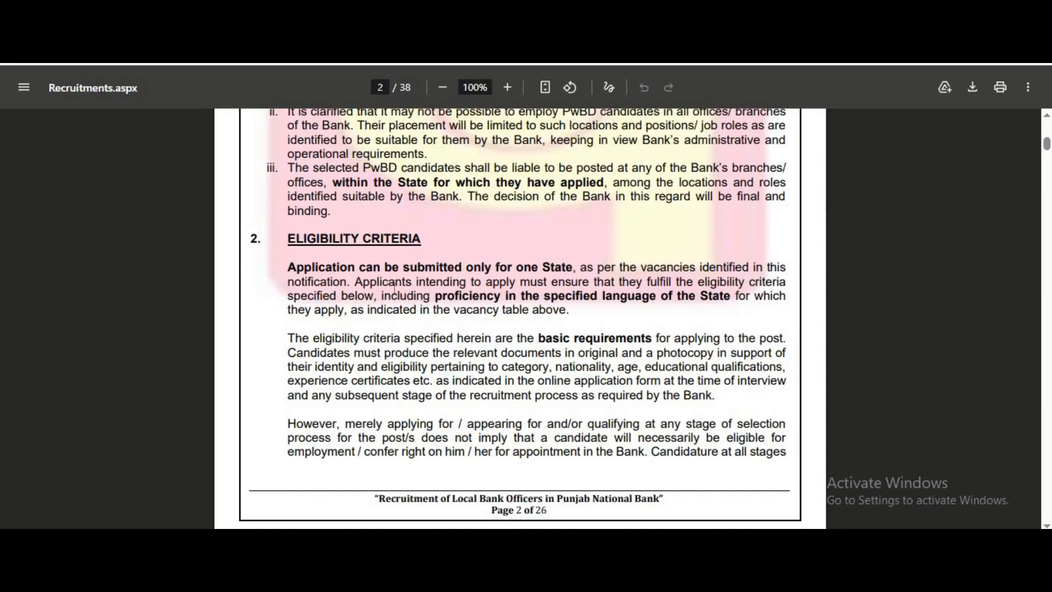
scroll(367, 282, down, 3)
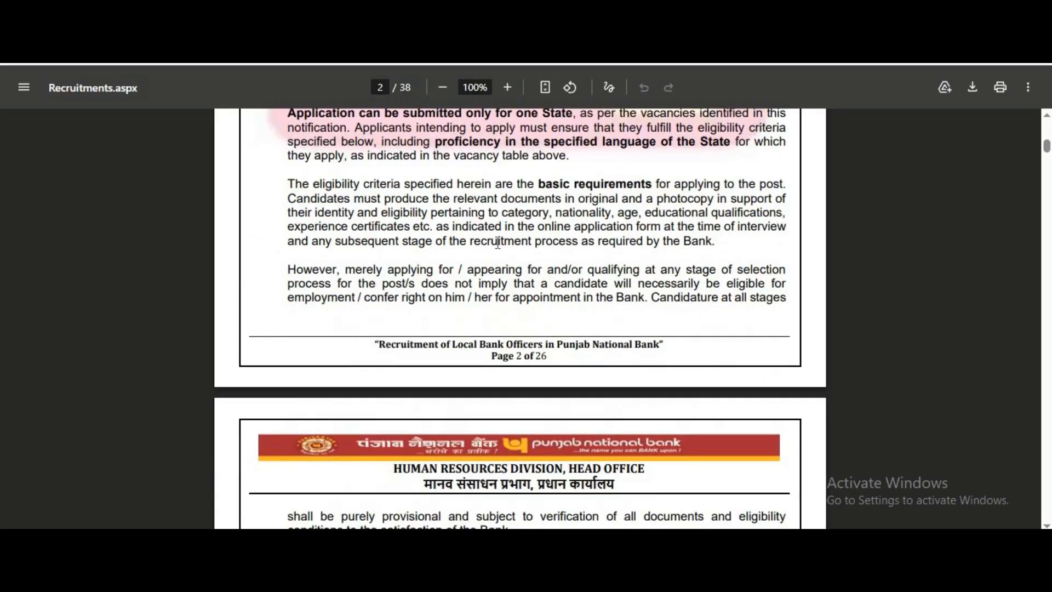
scroll(508, 260, down, 6)
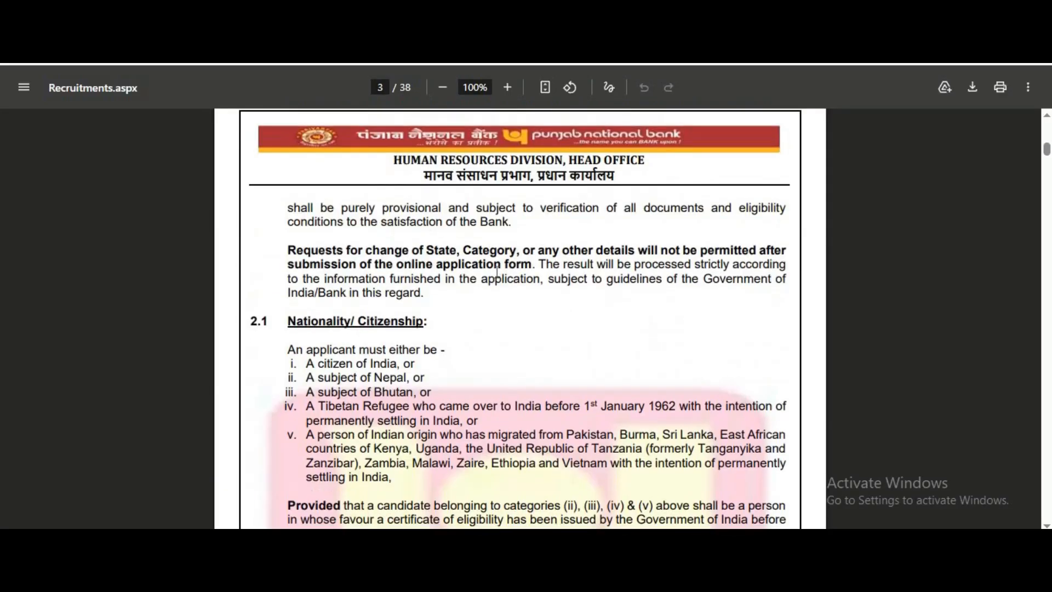
scroll(447, 266, down, 3)
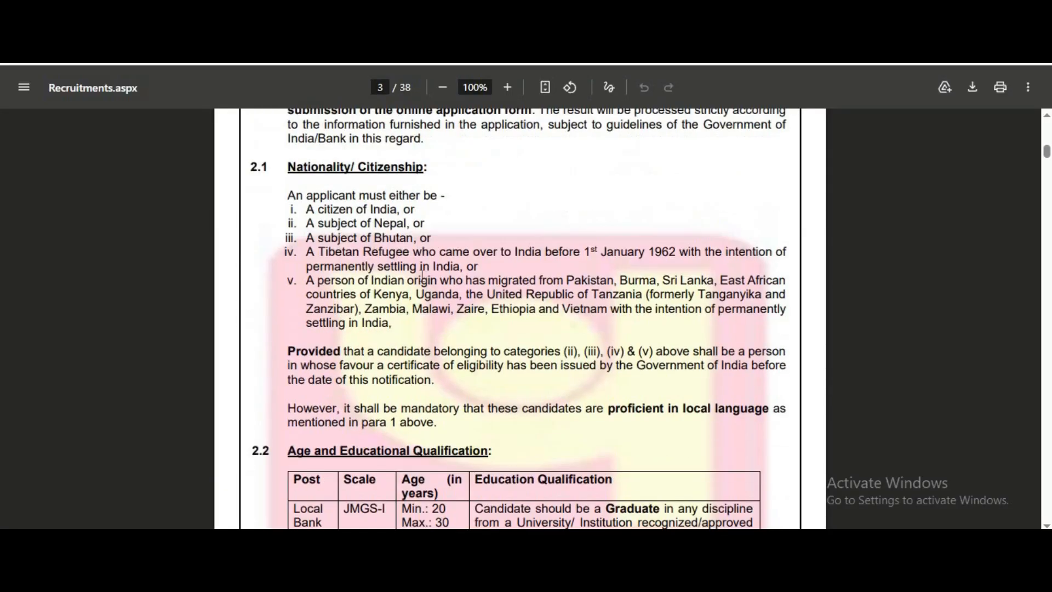
scroll(400, 251, down, 3)
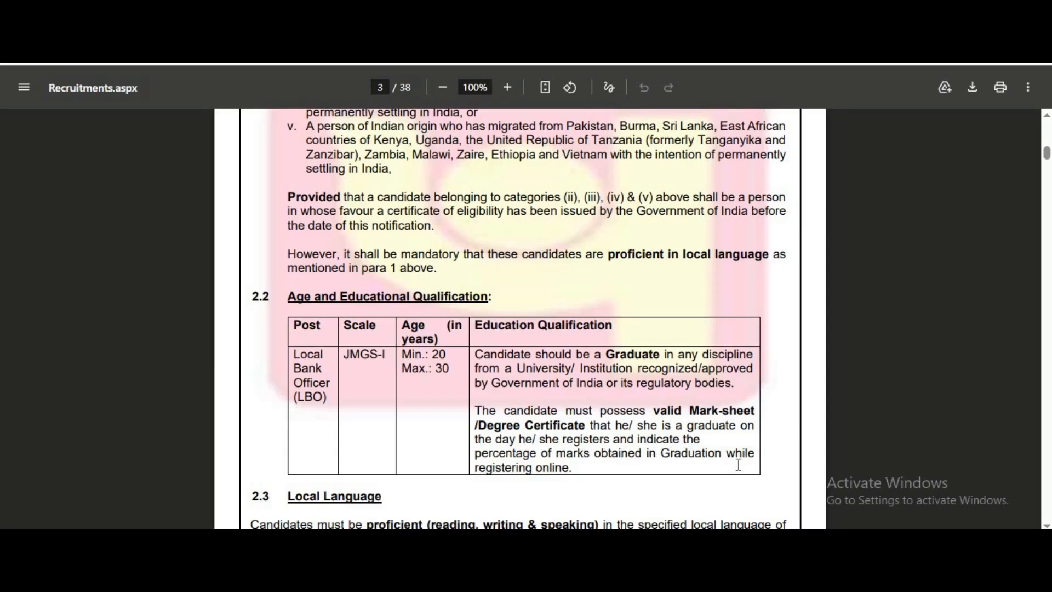
scroll(570, 466, down, 5)
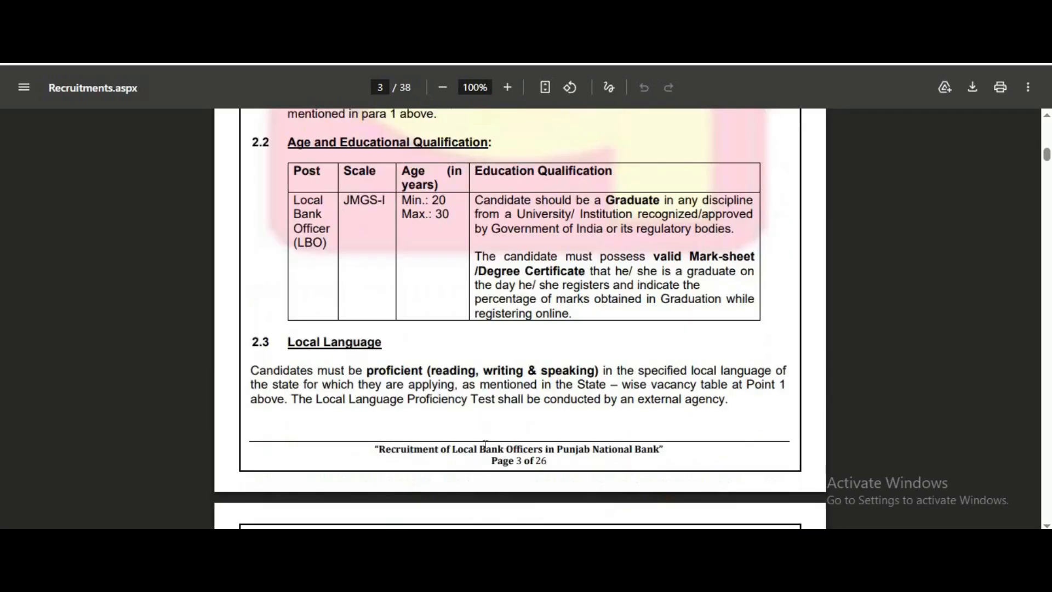
- Review the rules on prior experience, eligibility cut-off dates, upper age relaxation and other provisions in sections 2.4 to 2.7
scroll(399, 400, down, 5)
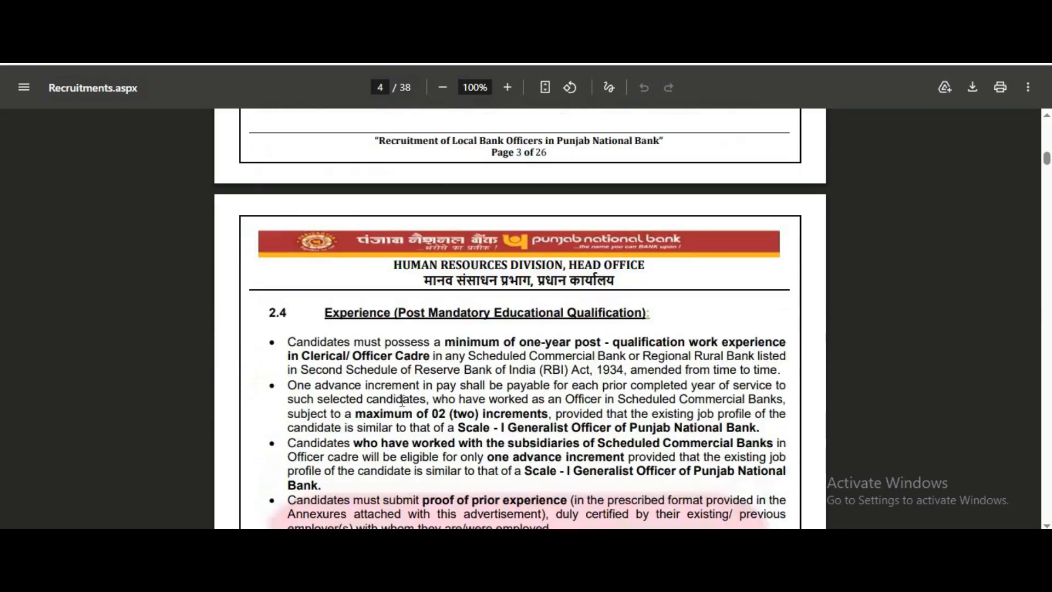
scroll(399, 398, down, 7)
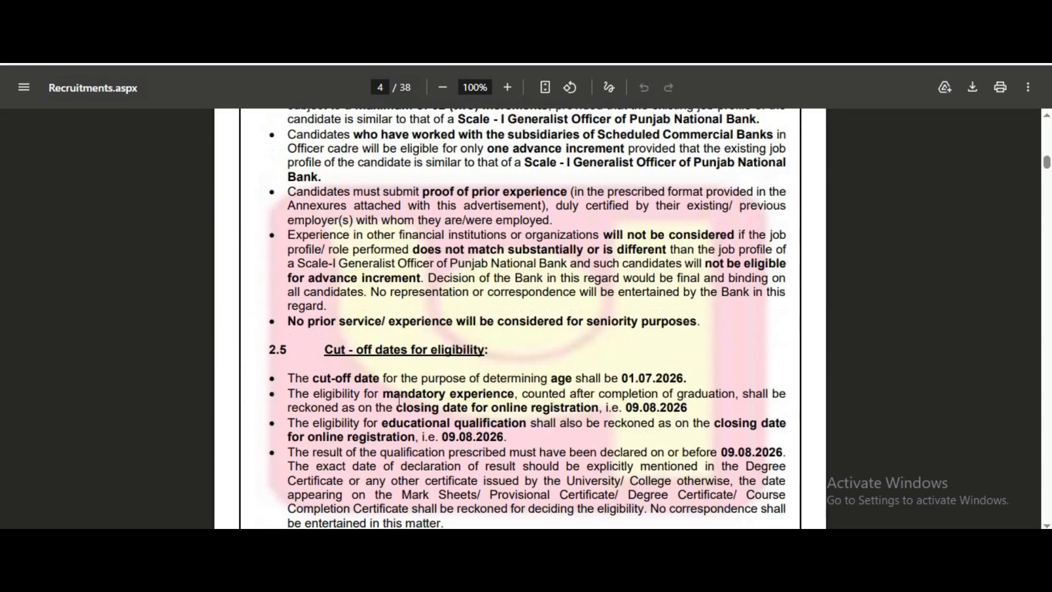
scroll(394, 402, down, 9)
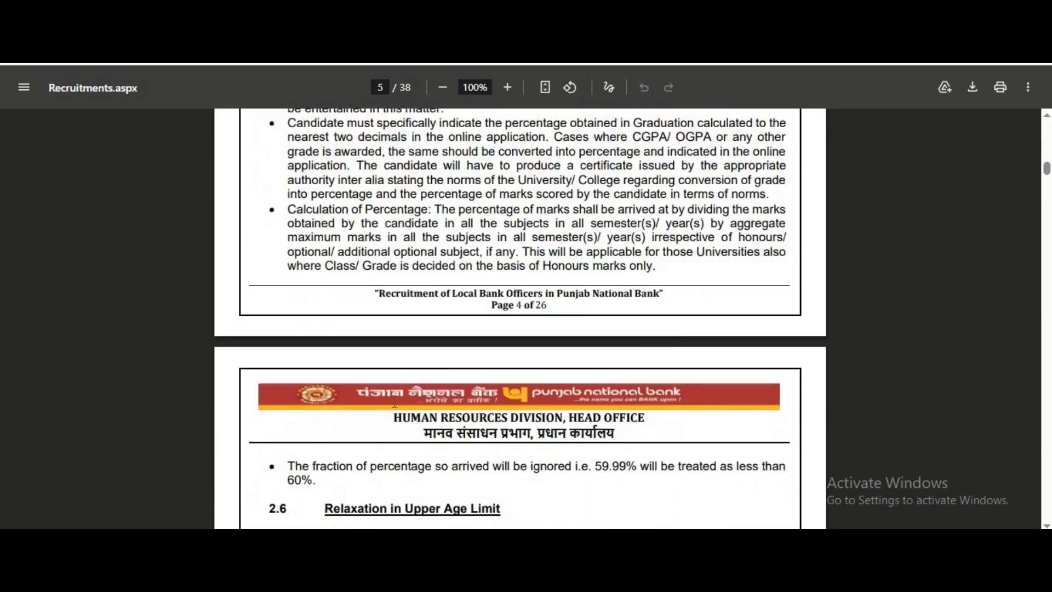
scroll(395, 402, down, 9)
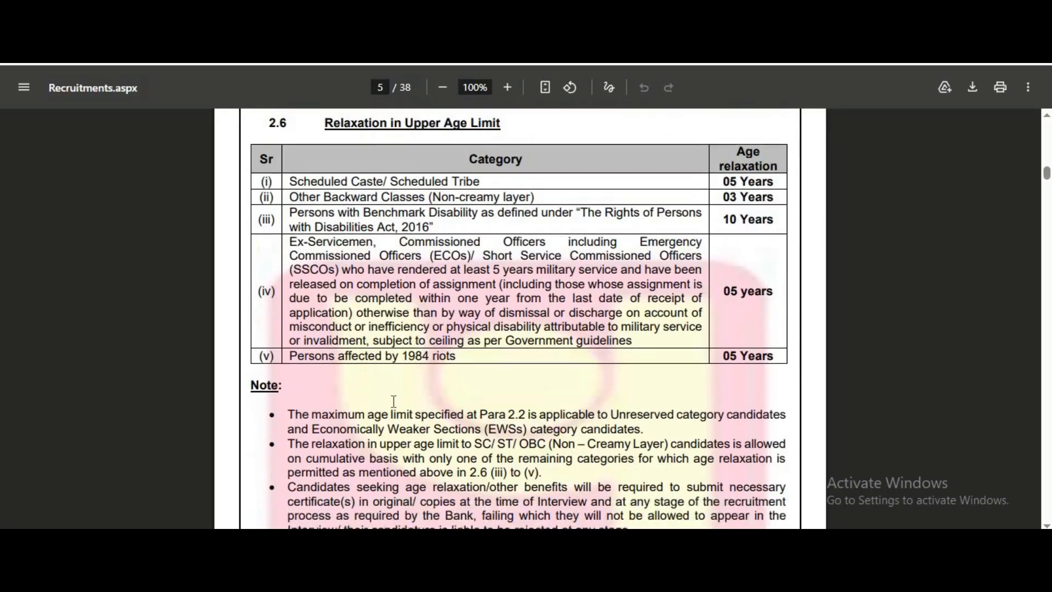
scroll(395, 408, down, 9)
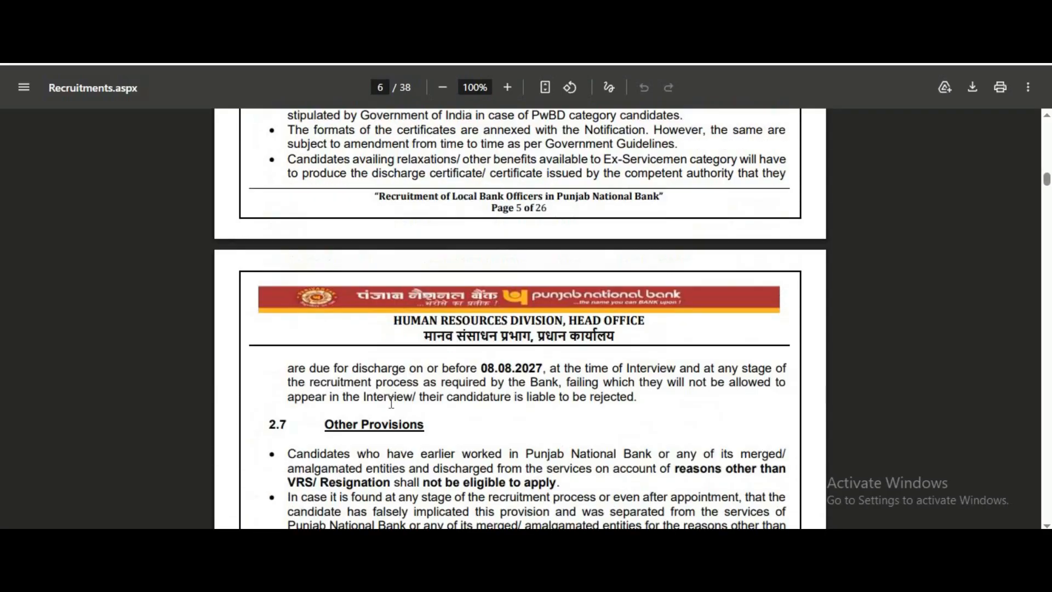
- Go through the section 2.8 definitions for ex-servicemen, disability categories and Economically Weaker Sections
scroll(387, 403, down, 9)
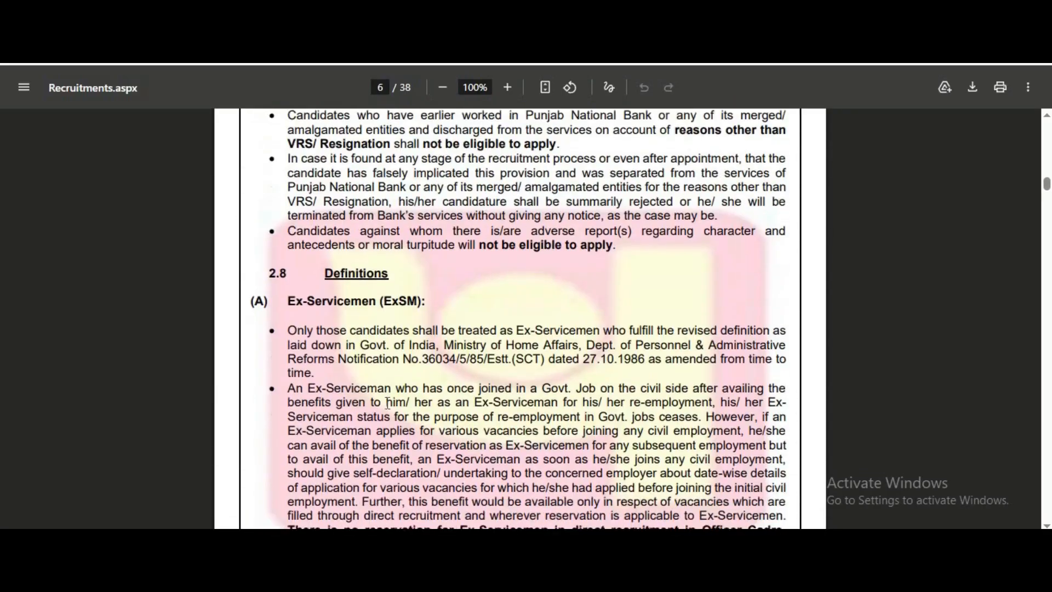
scroll(387, 402, down, 9)
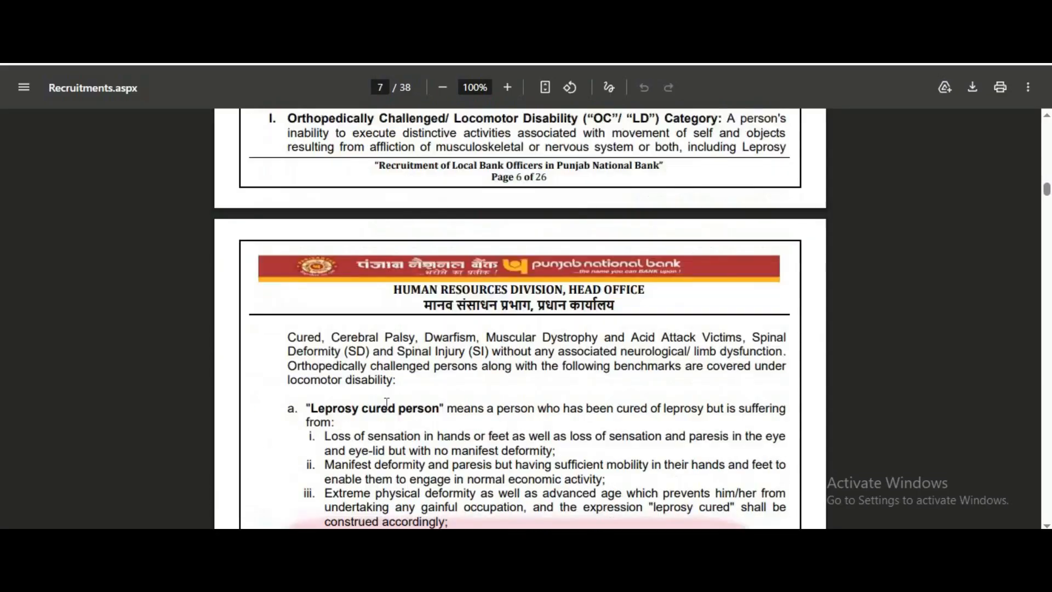
scroll(385, 403, down, 7)
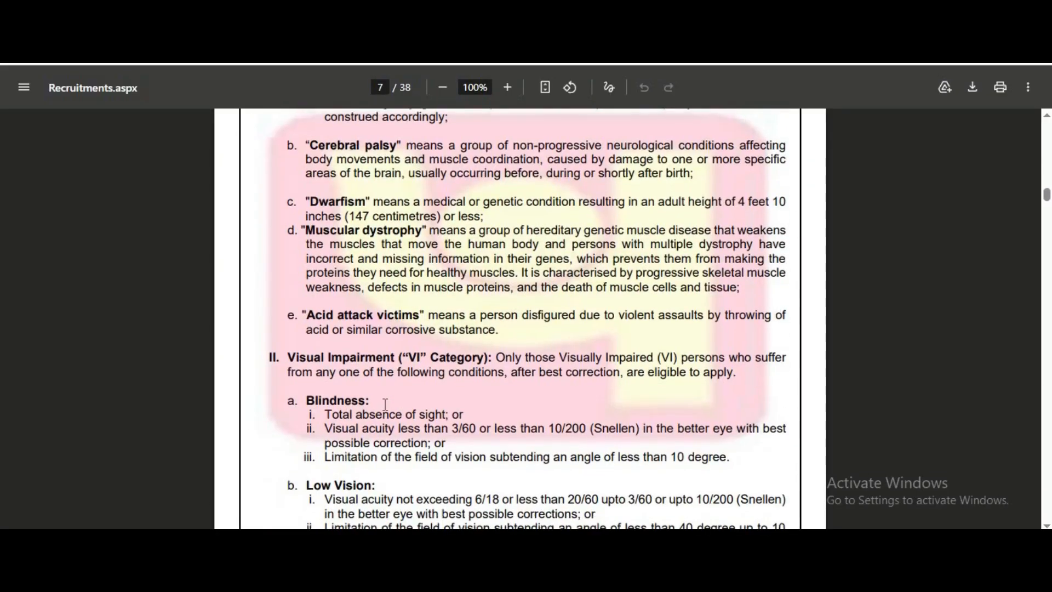
scroll(384, 405, down, 5)
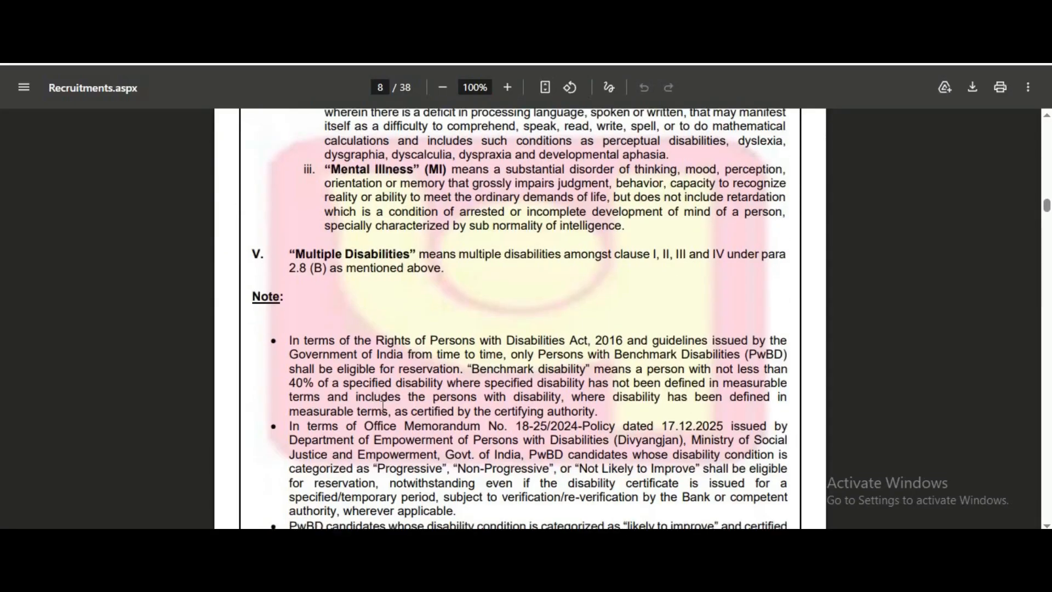
scroll(382, 407, down, 8)
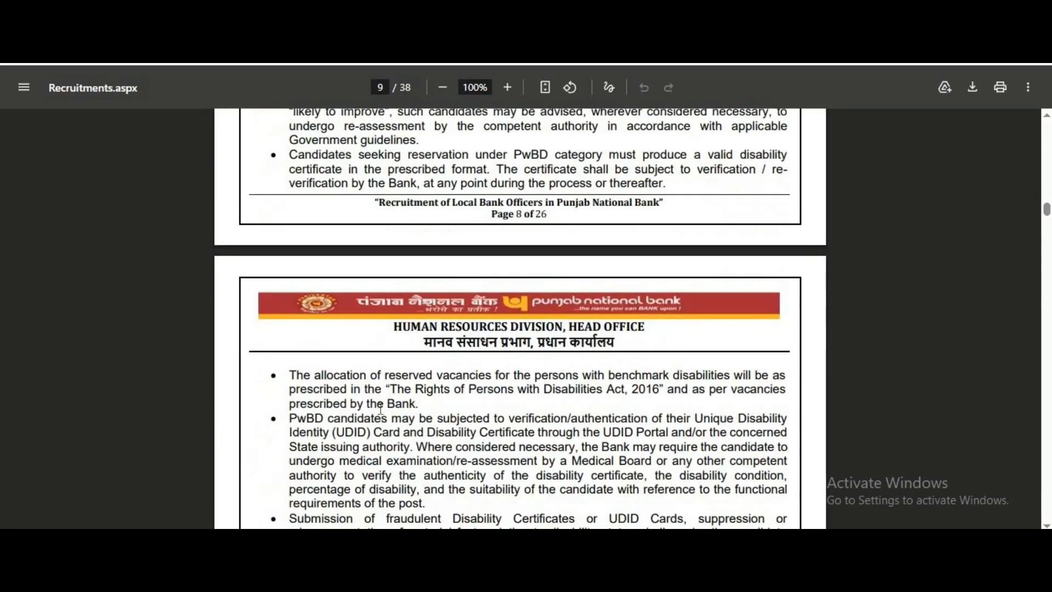
scroll(380, 408, down, 3)
scroll(380, 408, down, 3)
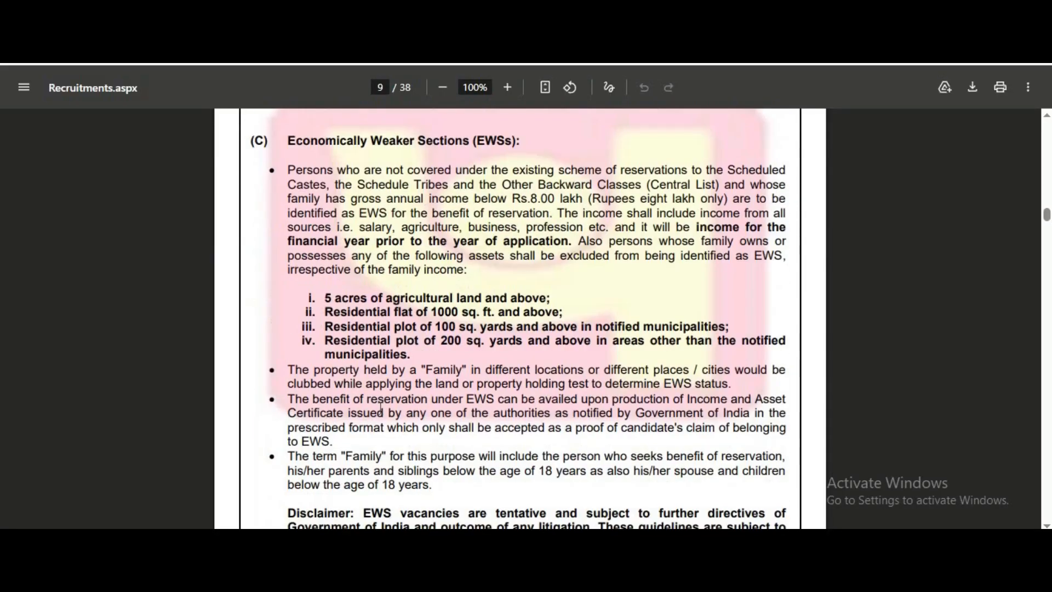
- Read the selection procedure from the online written test structure through screening, language proficiency test, personal interview and final selection
scroll(380, 408, down, 5)
scroll(379, 408, down, 7)
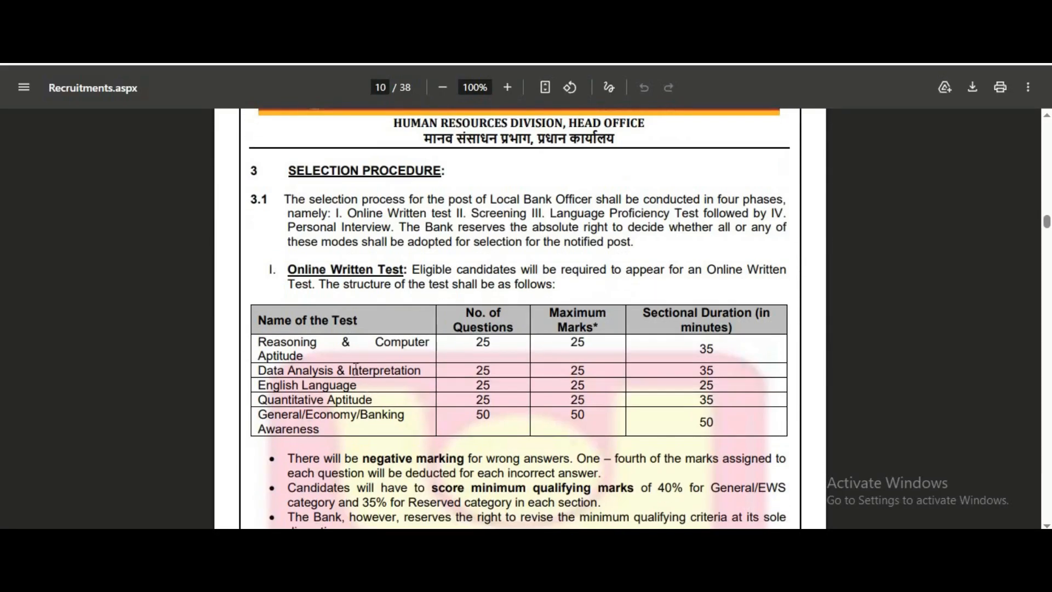
scroll(378, 366, down, 3)
scroll(378, 366, up, 1)
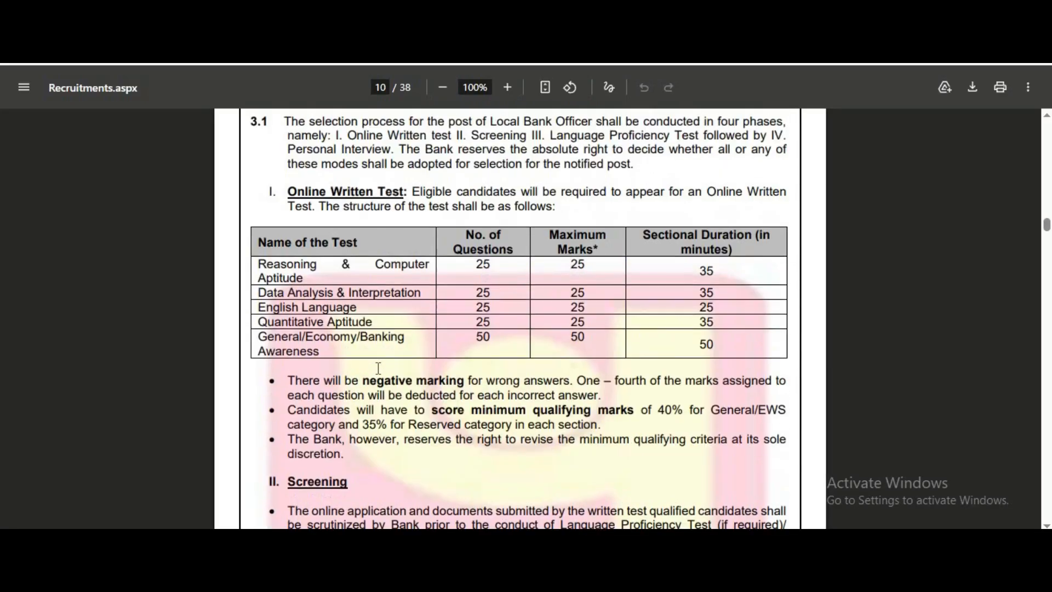
scroll(378, 367, down, 5)
scroll(378, 367, down, 2)
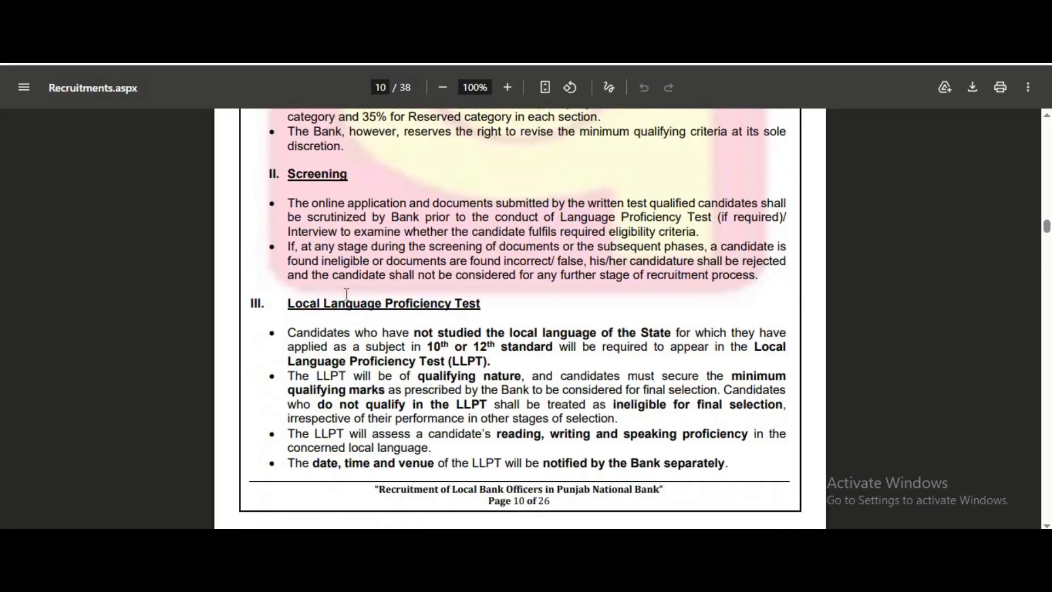
scroll(345, 320, down, 2)
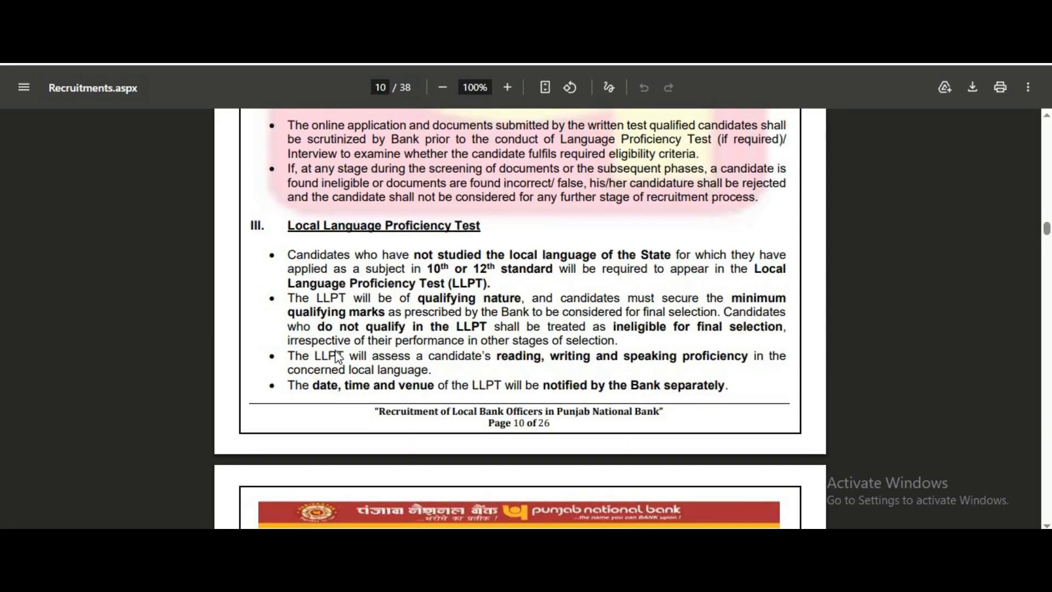
scroll(335, 340, down, 10)
scroll(328, 338, down, 4)
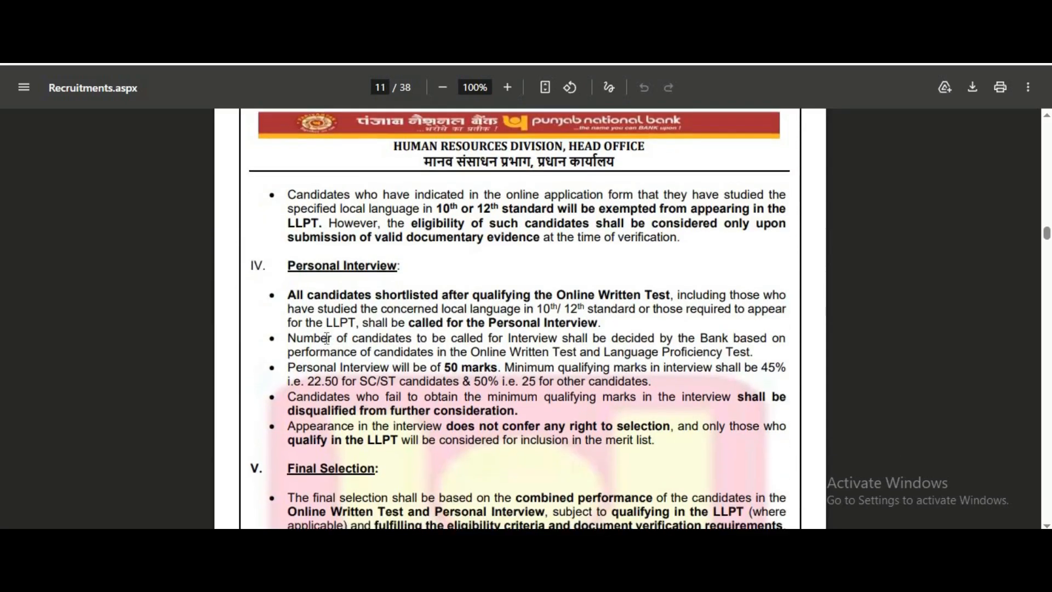
scroll(327, 338, down, 10)
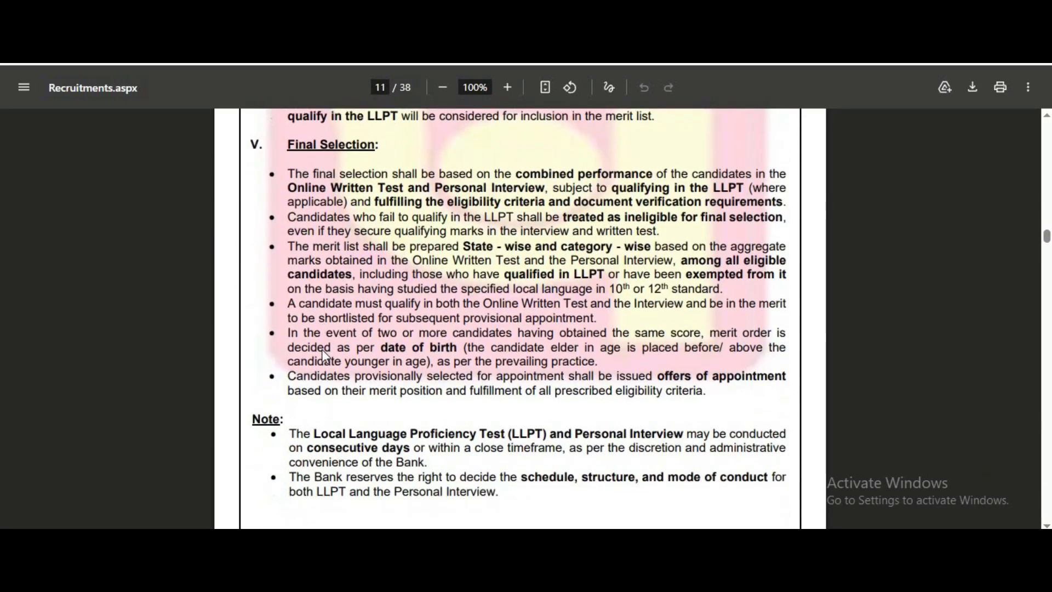
- Look through the tentative list of online examination centres by state in section 3.2
scroll(323, 364, down, 10)
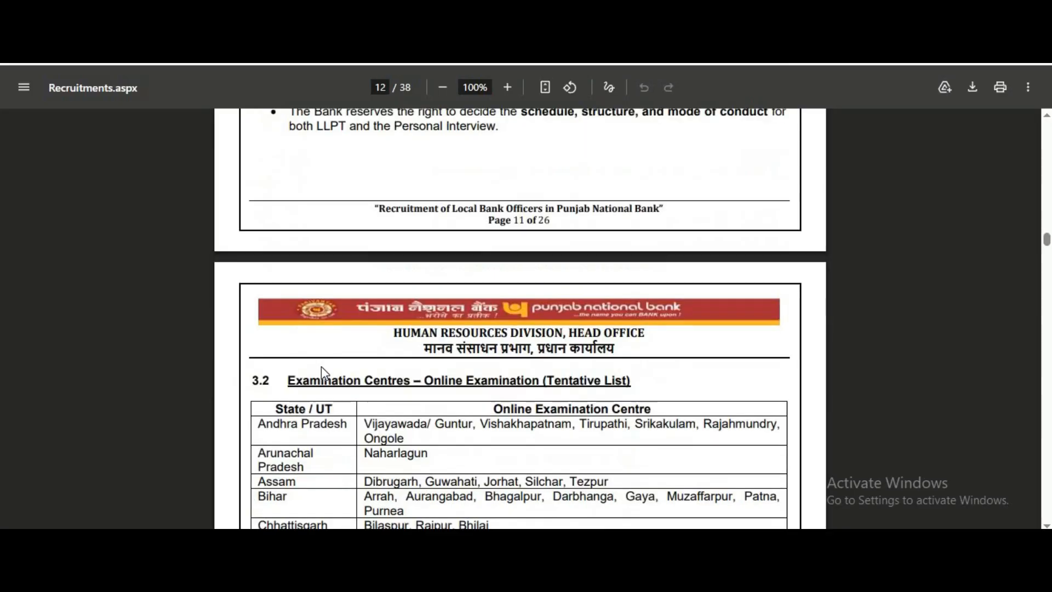
scroll(322, 368, down, 4)
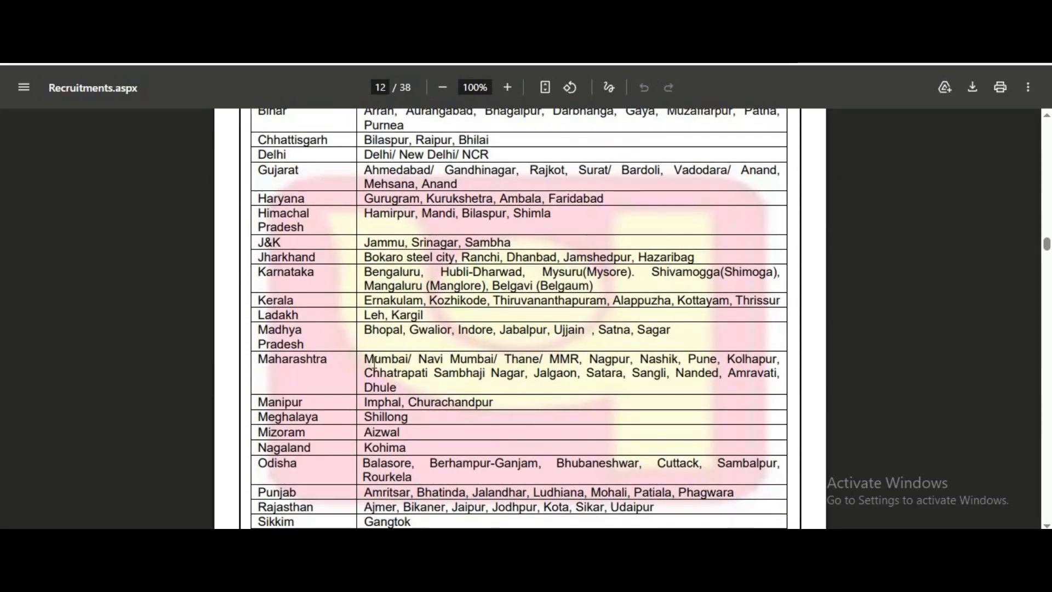
scroll(374, 362, up, 6)
scroll(374, 362, down, 10)
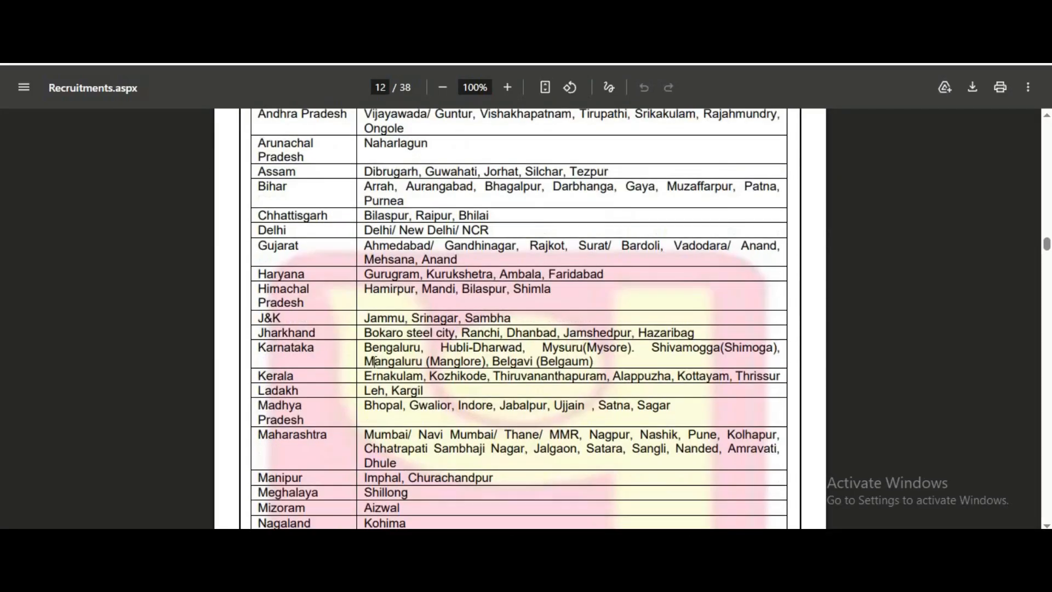
- Read the remaining exam centres, the notes on prohibited items and the section 3.3 guidelines for scribes and candidates with disabilities
scroll(411, 363, down, 14)
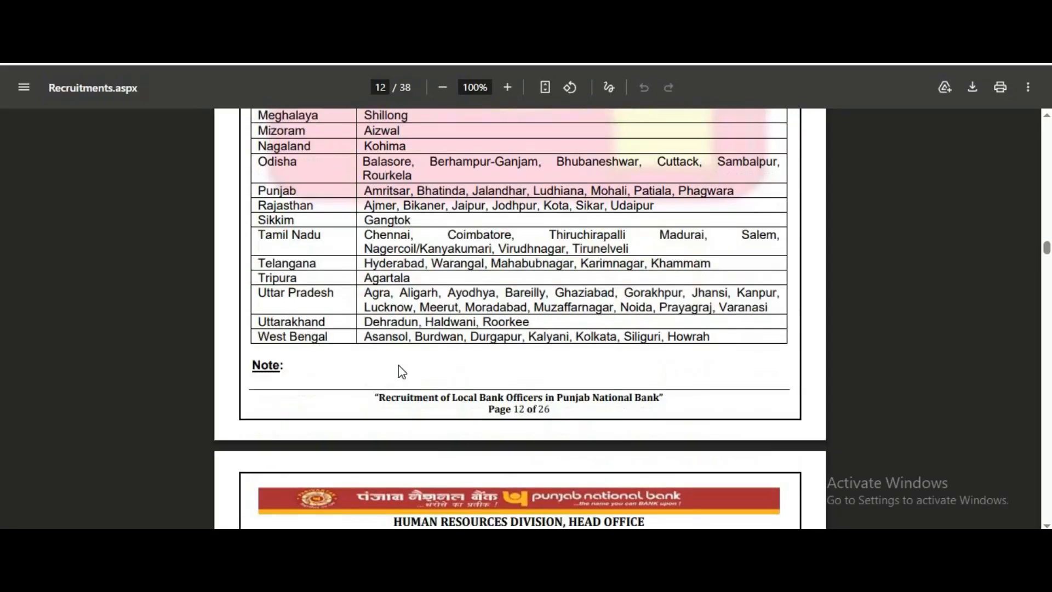
scroll(387, 372, down, 11)
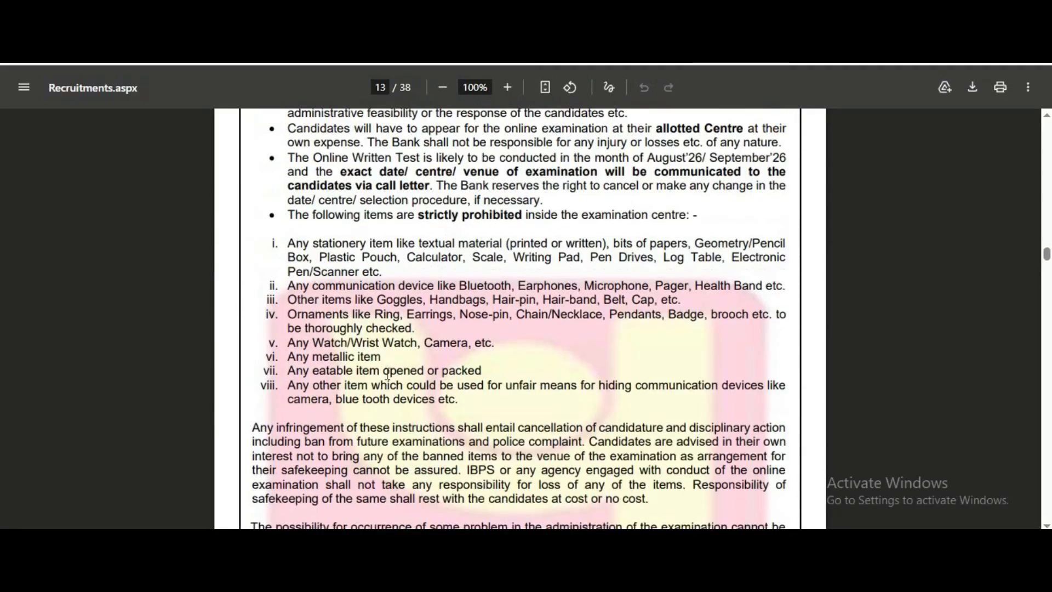
scroll(381, 377, down, 11)
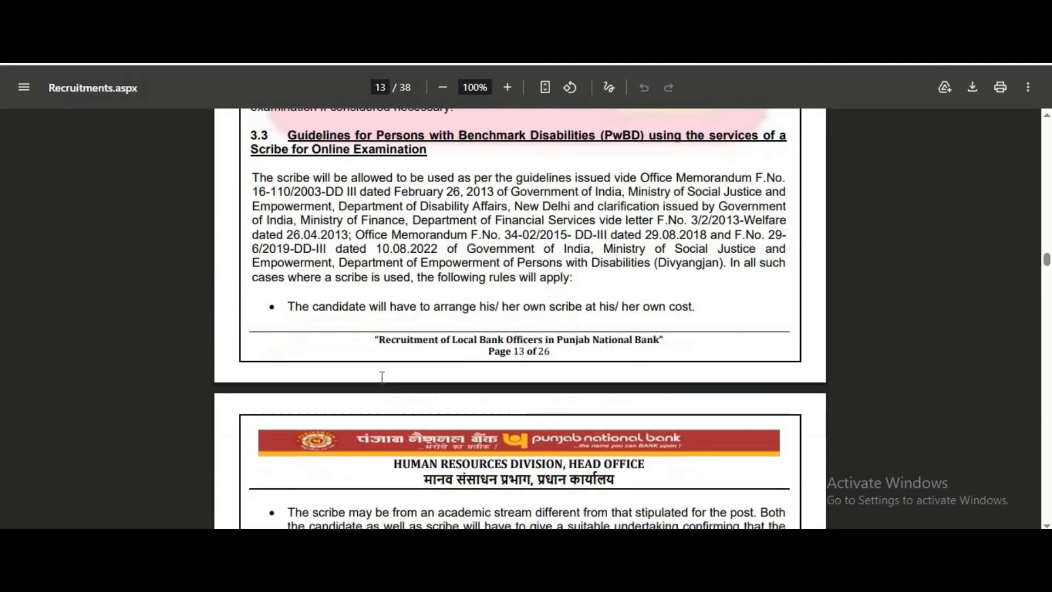
scroll(382, 377, down, 8)
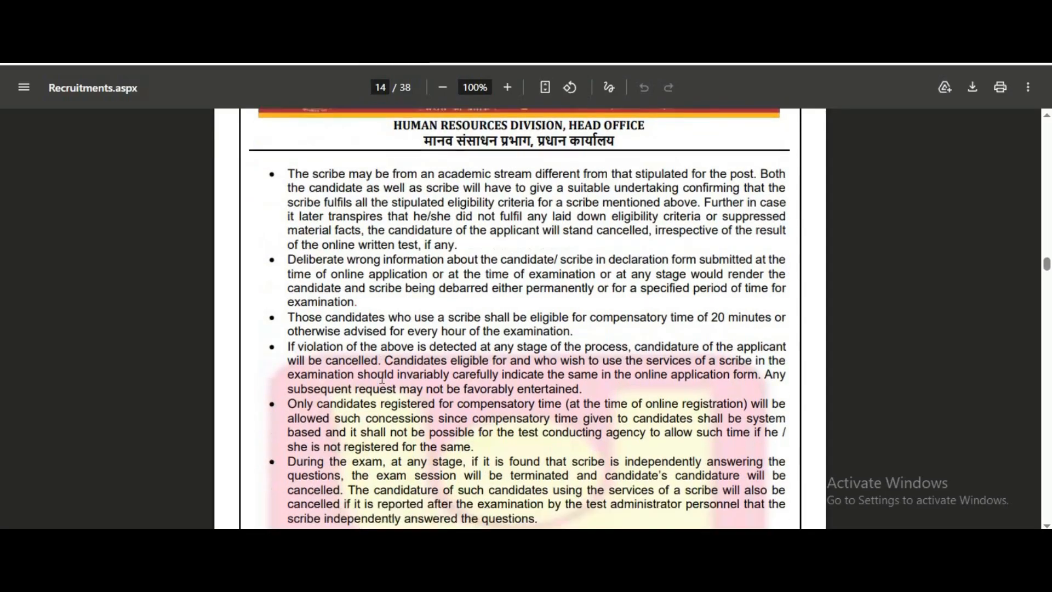
scroll(382, 377, down, 2)
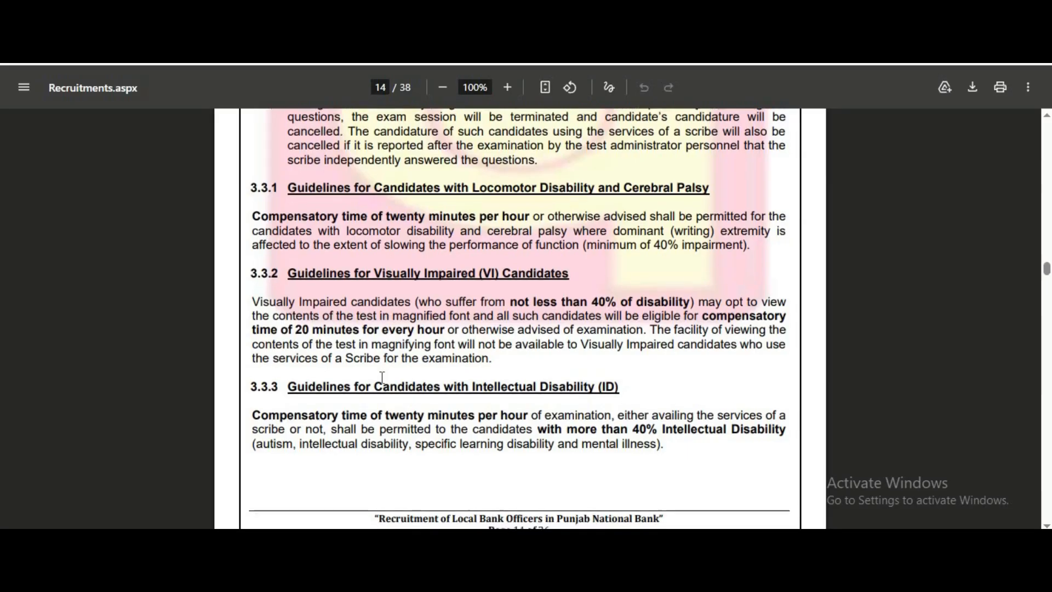
scroll(382, 377, down, 10)
- Go through sections 3.4 to 7 on interview documents, call letters, misconduct, application fee and how to apply
scroll(382, 377, down, 3)
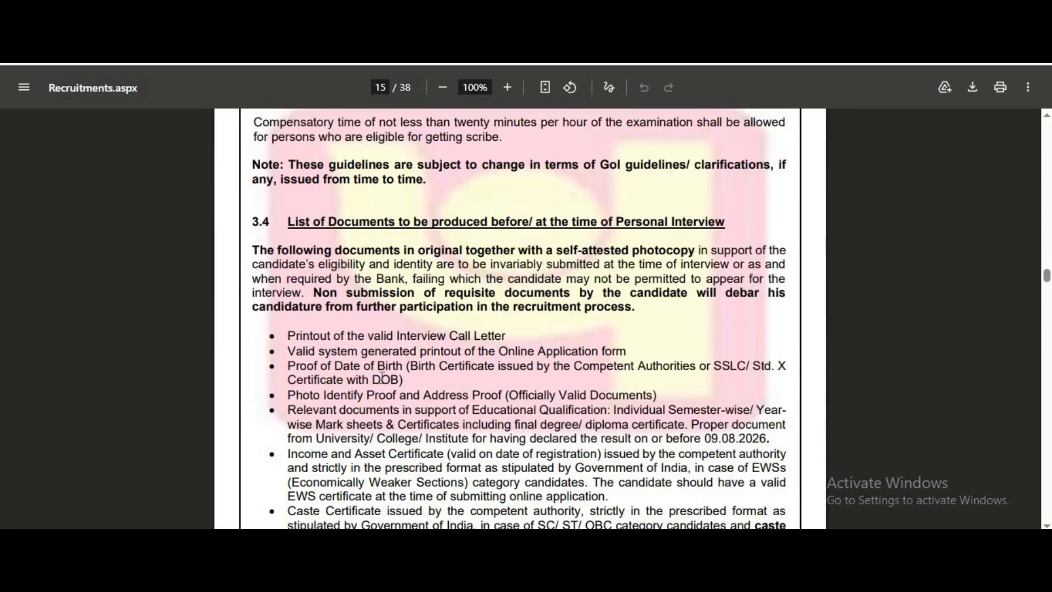
scroll(382, 377, down, 10)
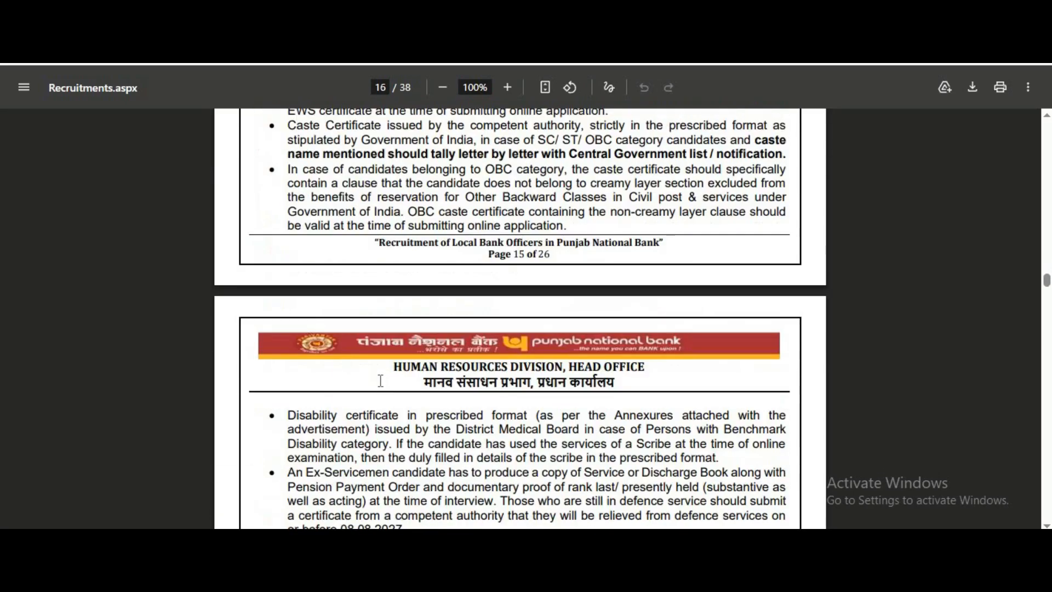
scroll(382, 386, down, 10)
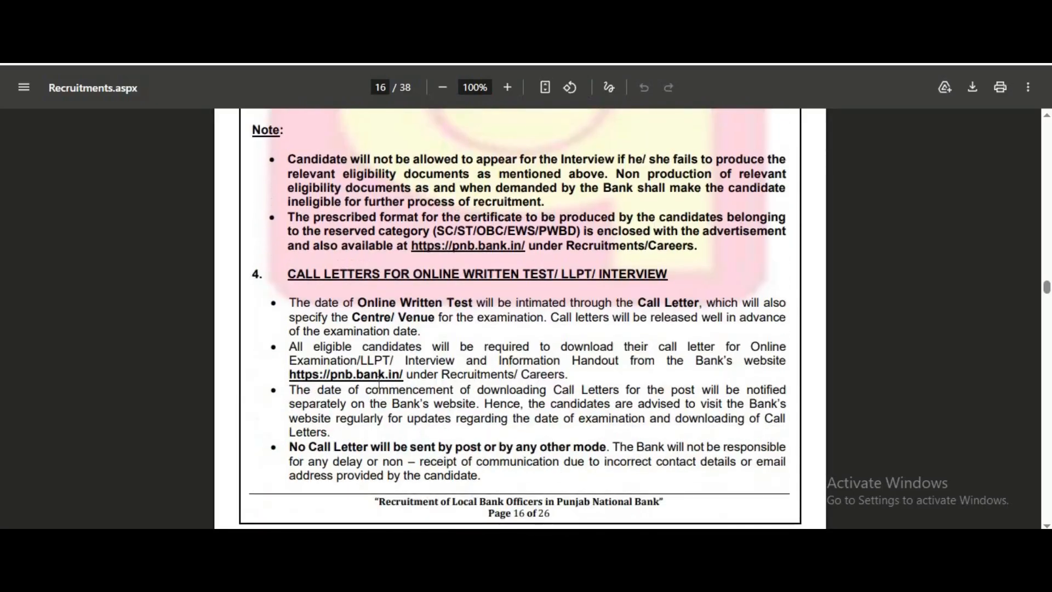
scroll(378, 388, down, 15)
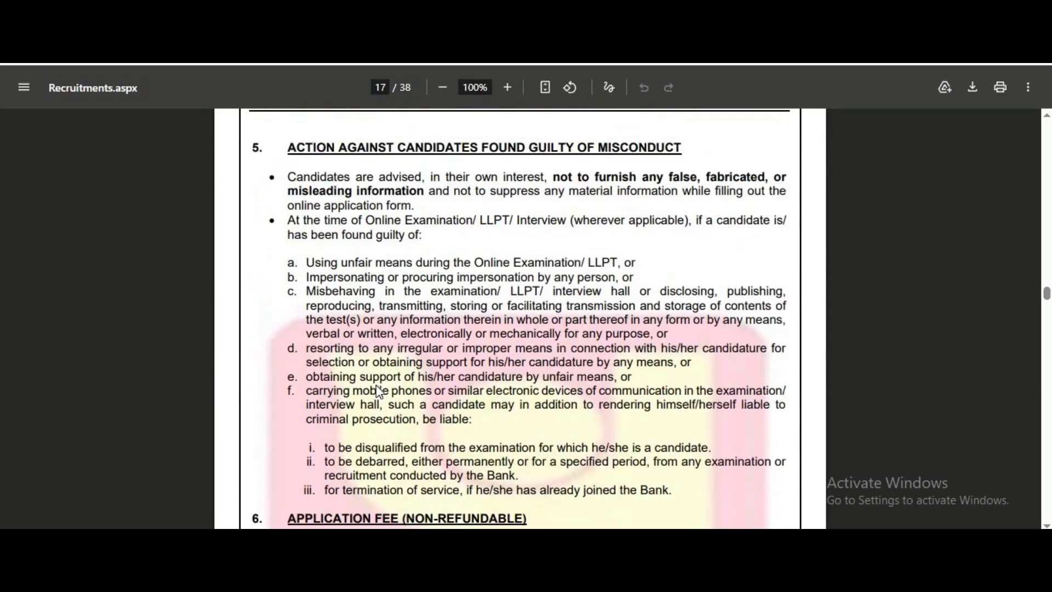
scroll(378, 389, down, 3)
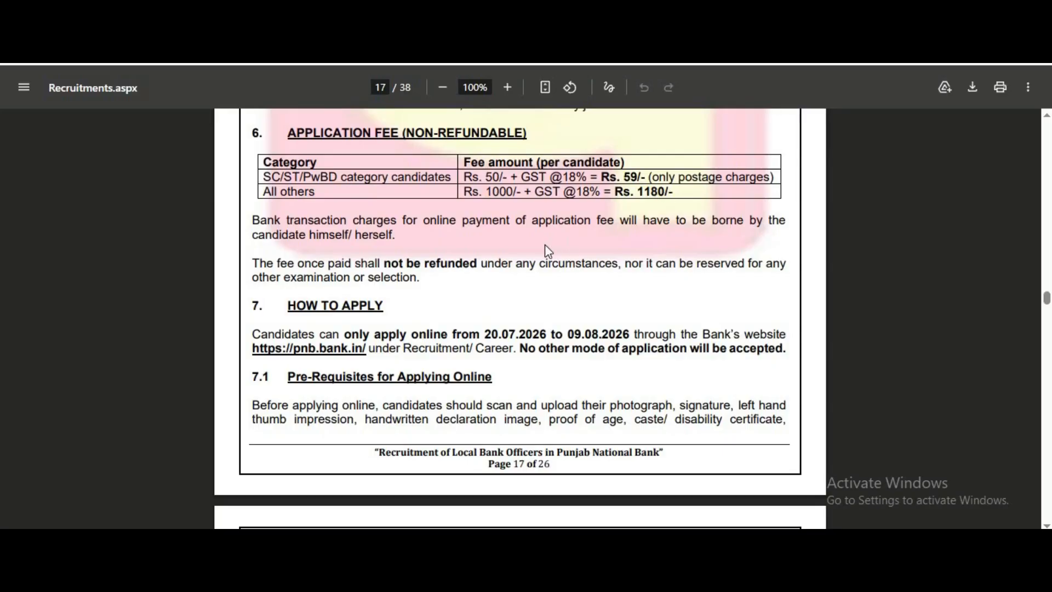
- Open the online application from the Local Bank Officers recruitment notice and start a new registration
scroll(396, 327, up, 5)
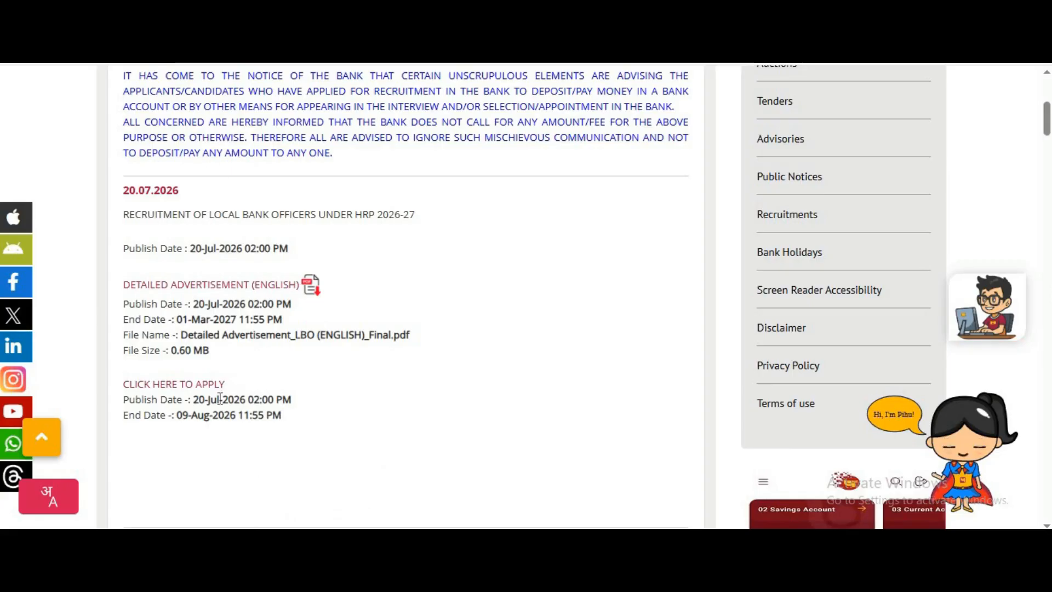
click(186, 387)
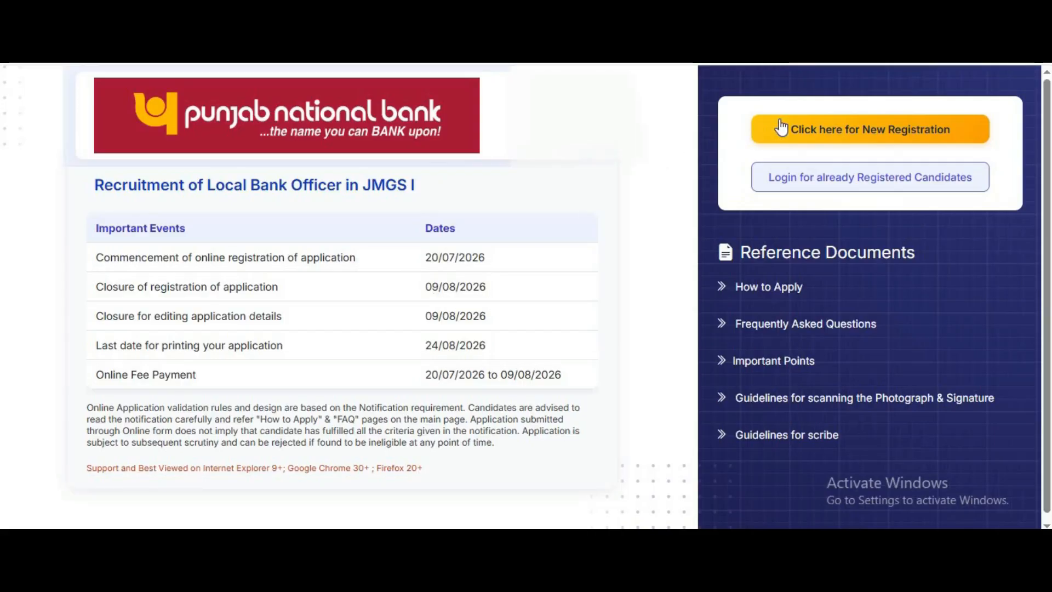
click(830, 129)
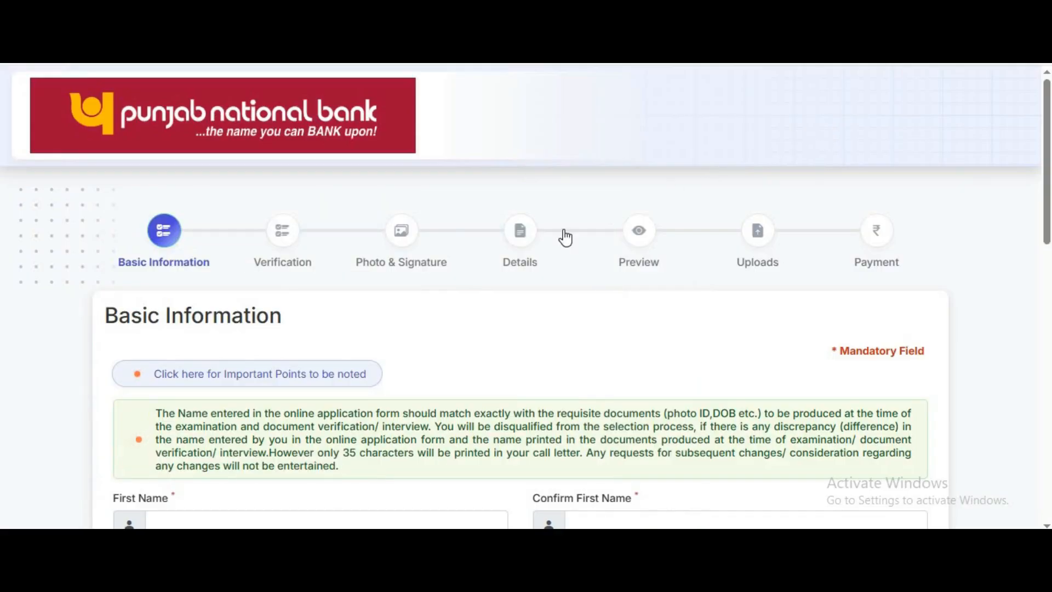
- Enter the applicant's first name in the Basic Information form and repeat it in the confirmation field
scroll(320, 296, down, 4)
scroll(245, 293, down, 1)
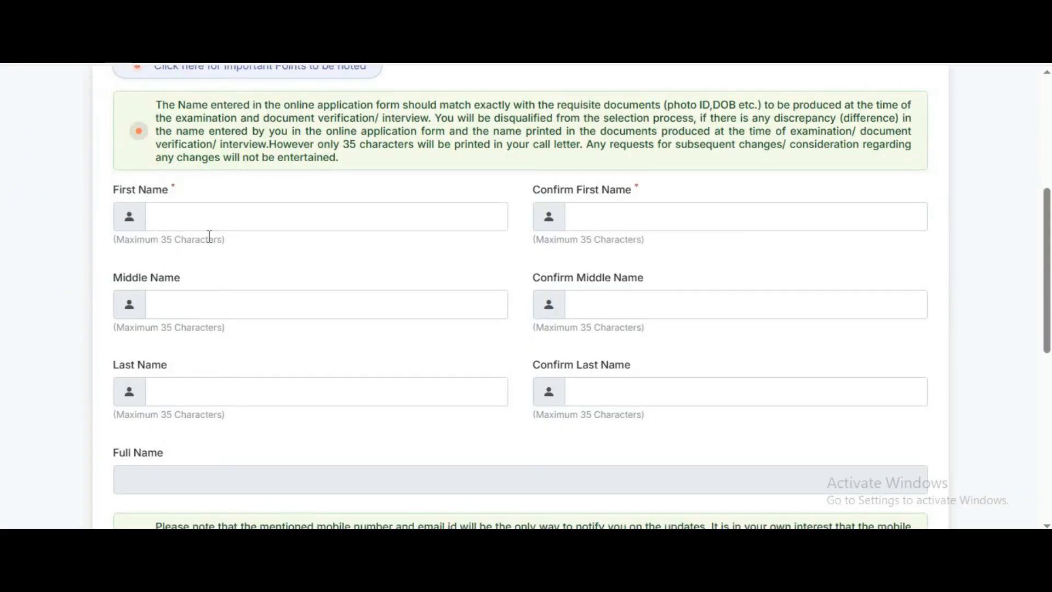
click(179, 212)
scroll(181, 213, up, 3)
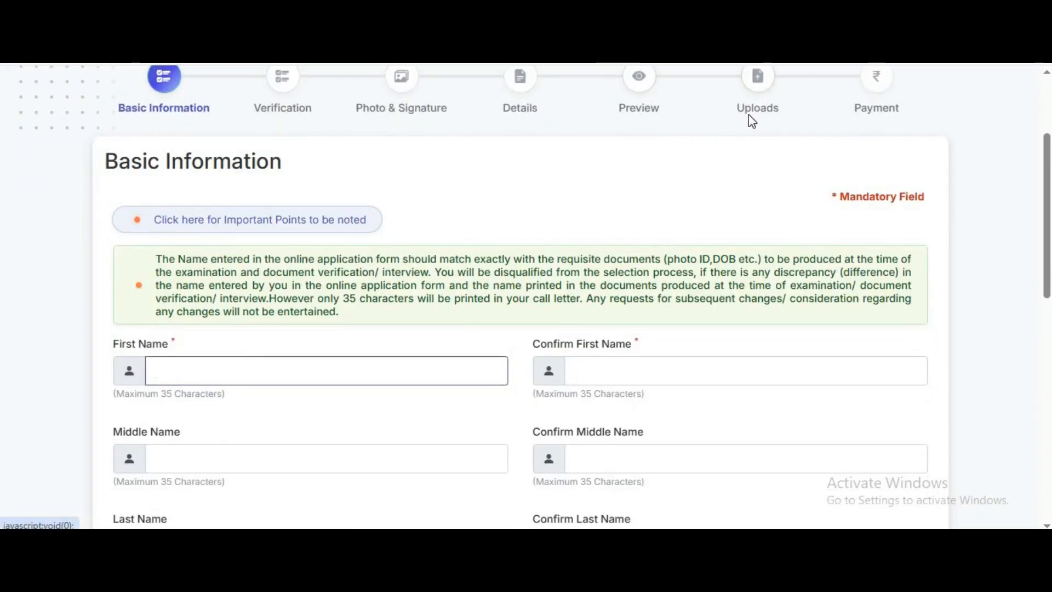
scroll(181, 365, down, 2)
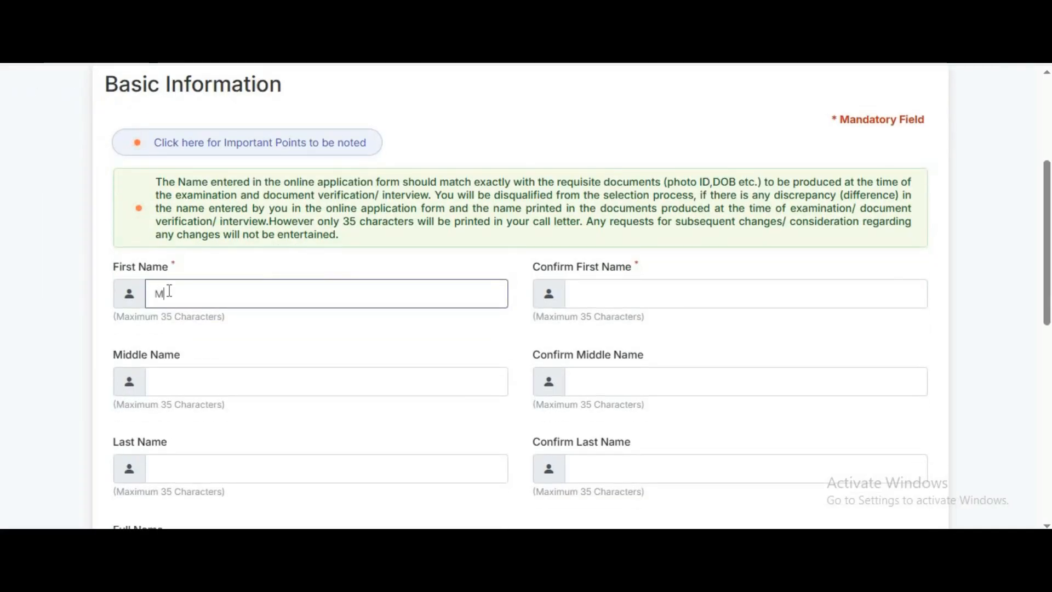
text(HIT)
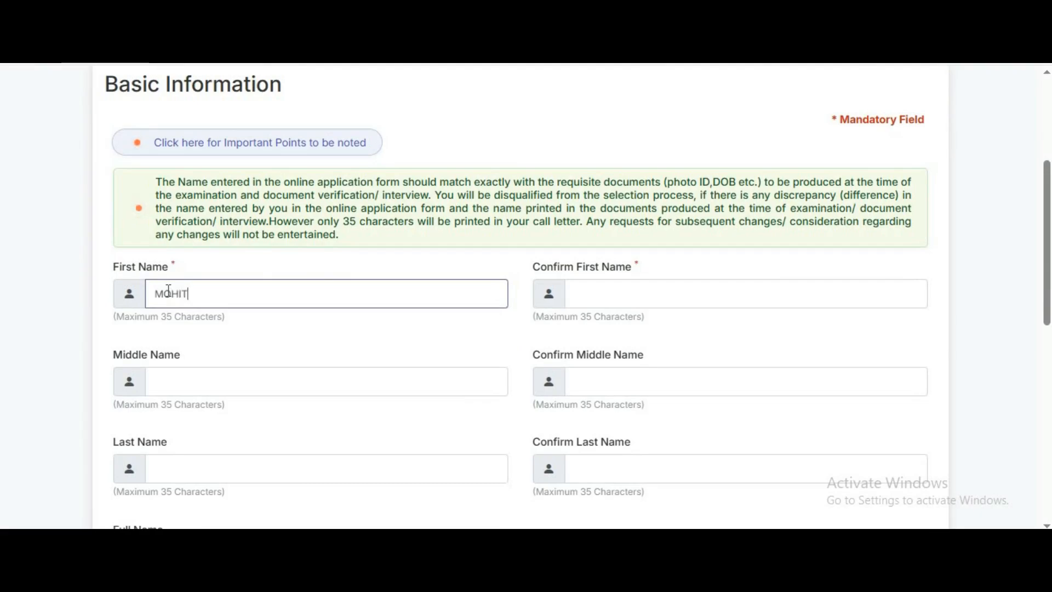
key(Tab)
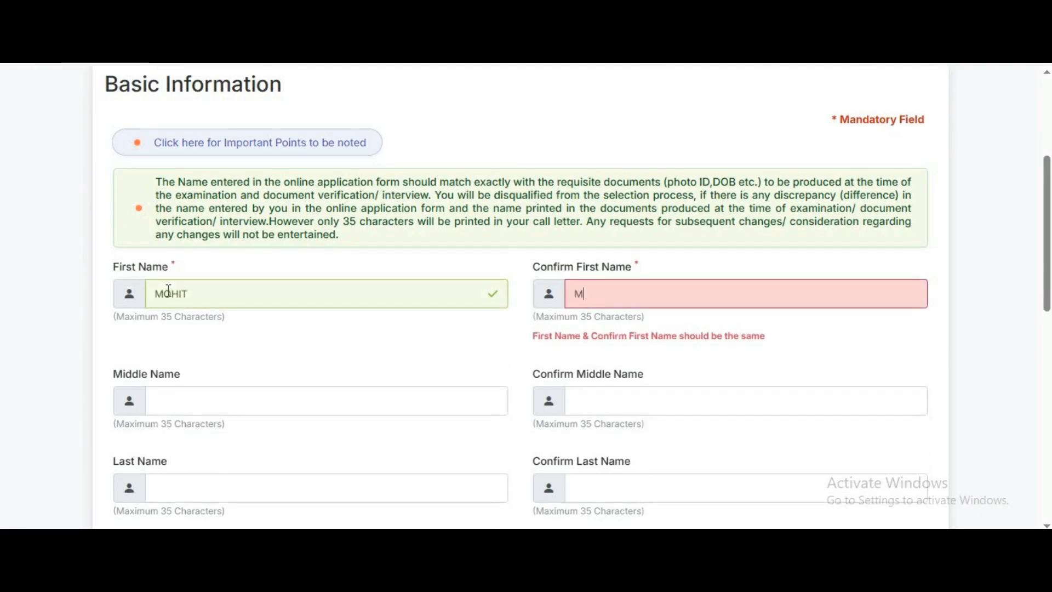
key(Tab)
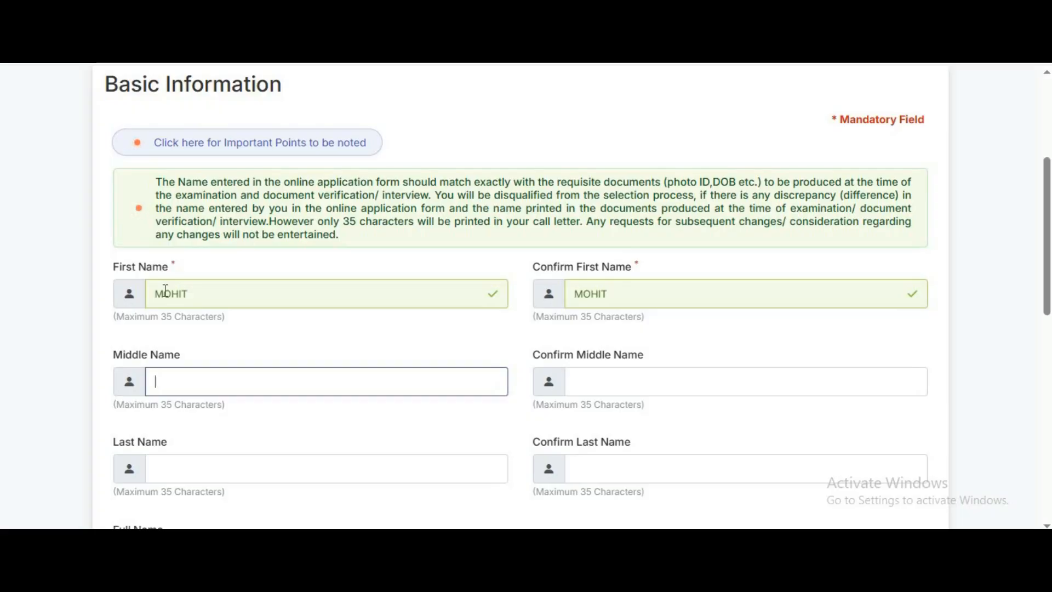
- Leave the middle name blank, then enter and confirm the applicant's last name
key(Tab)
key(Tab)
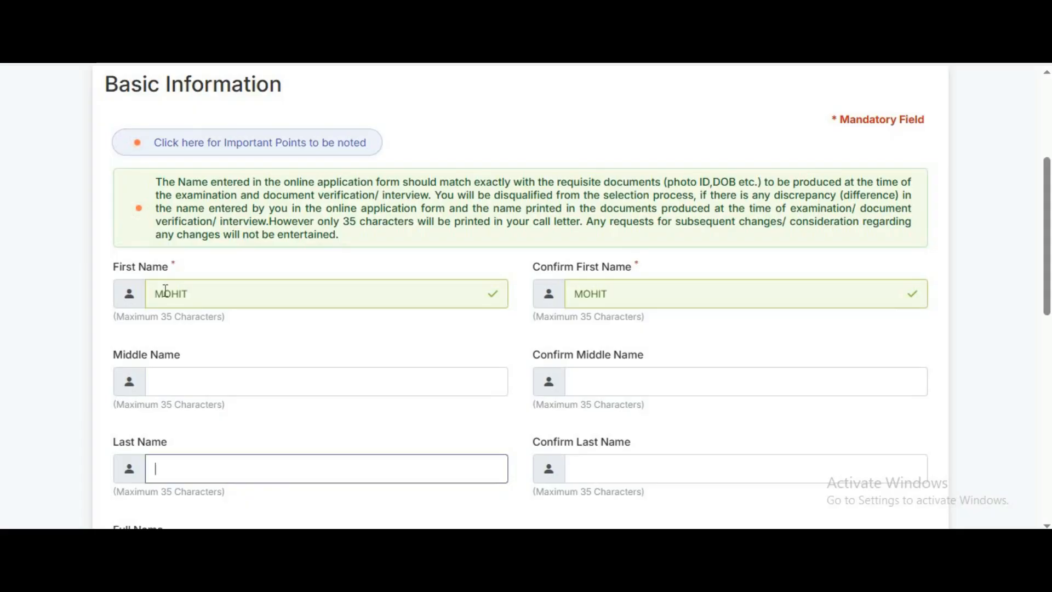
key(Tab)
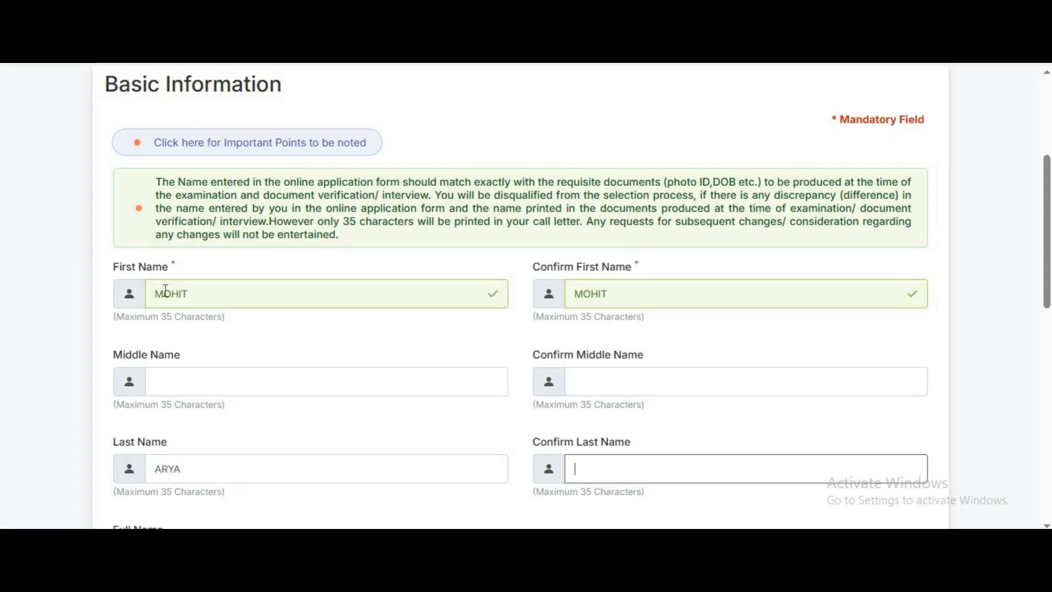
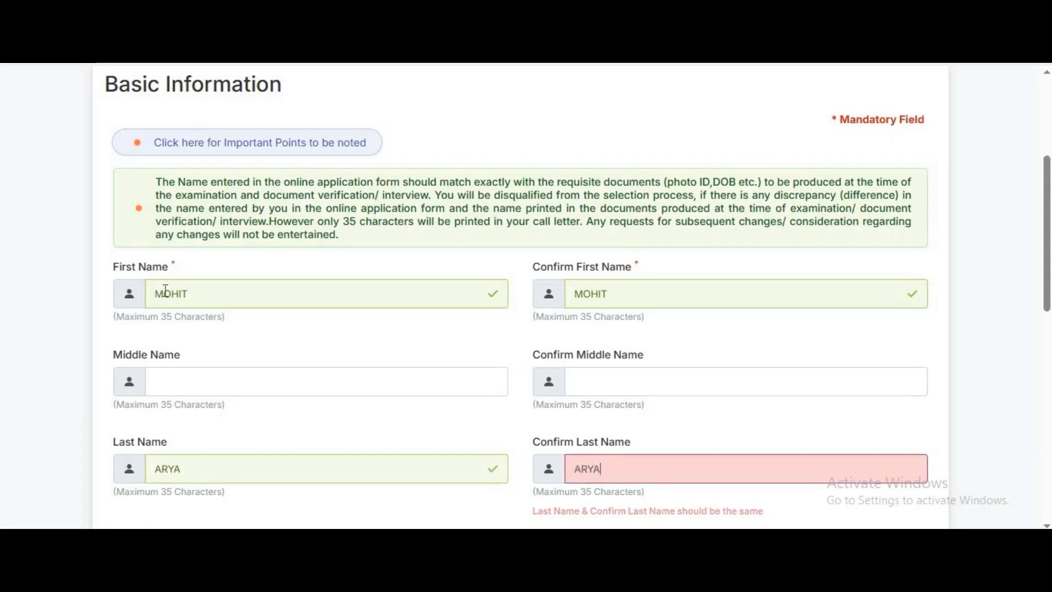
- Choose gmail.com as the domain for the applicant's e-mail ID in the contact details
scroll(165, 291, down, 7)
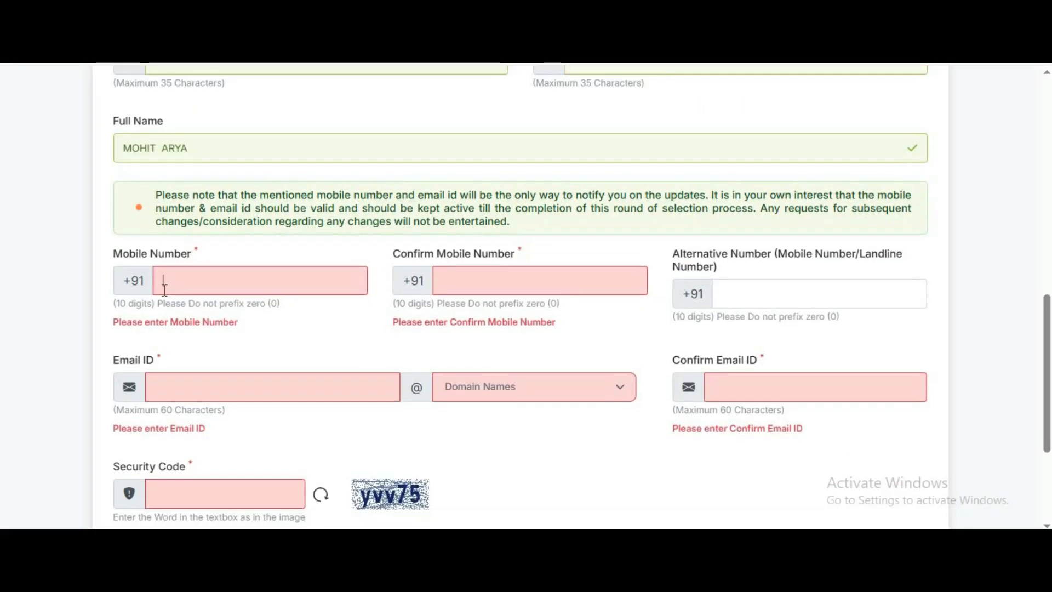
scroll(165, 290, up, 6)
scroll(167, 372, down, 4)
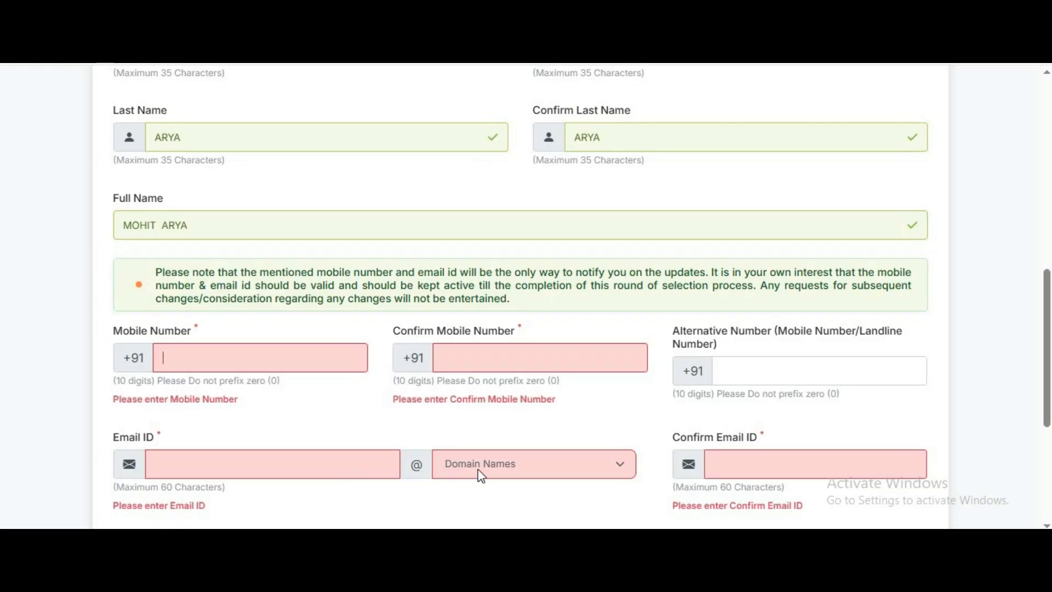
click(513, 467)
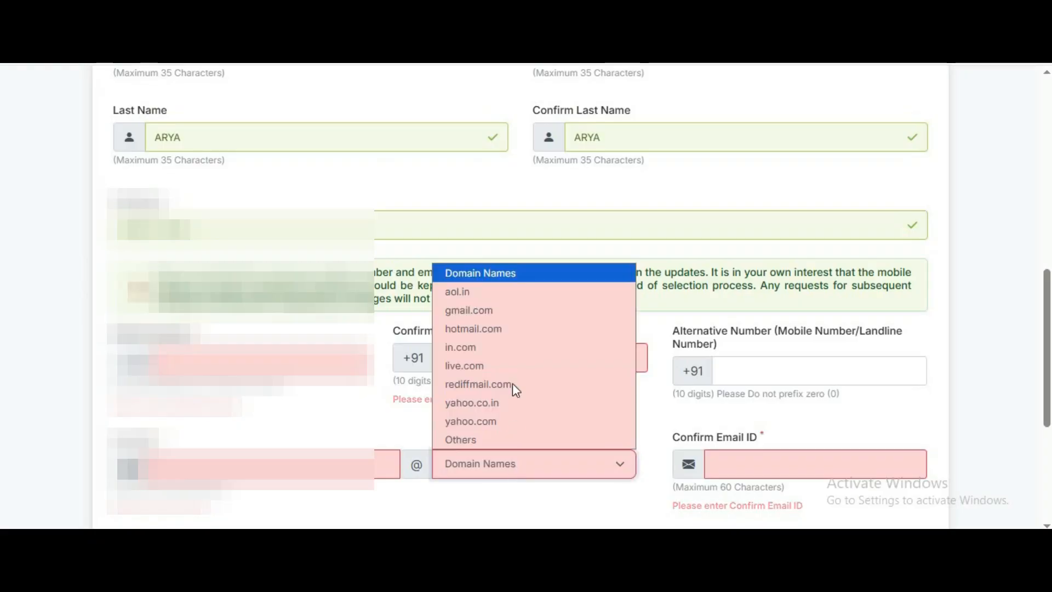
click(501, 311)
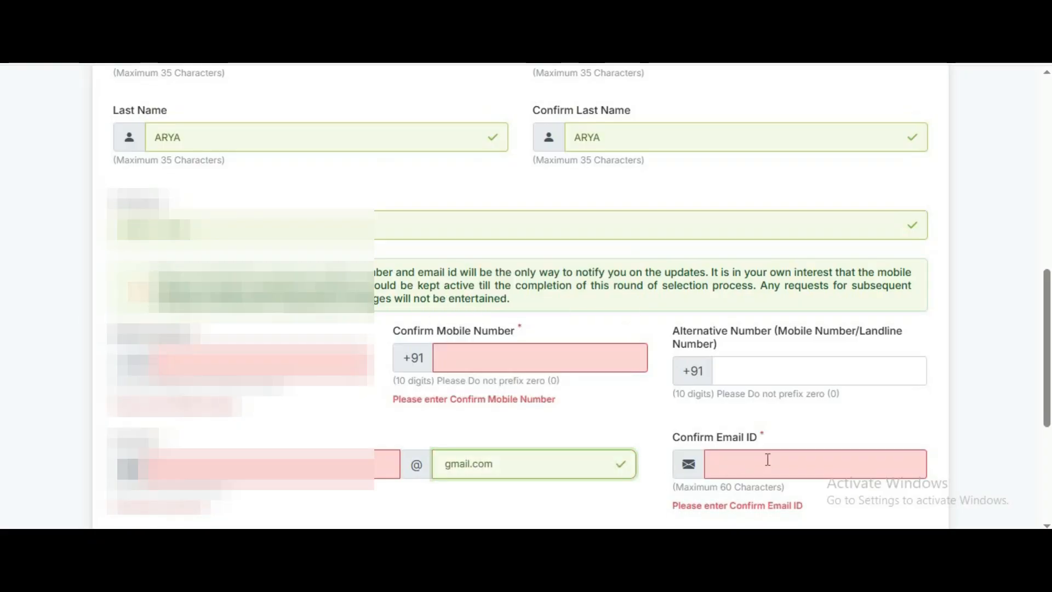
scroll(538, 495, down, 4)
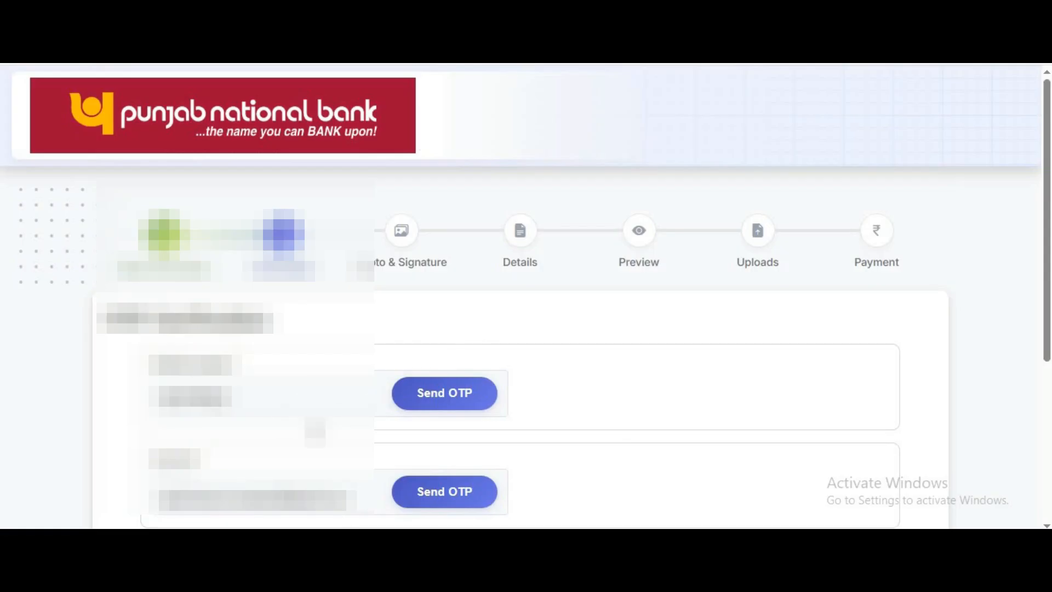
- Request an OTP for the applicant's mobile number, enter the received OTP and verify the number
click(416, 504)
scroll(127, 229, down, 3)
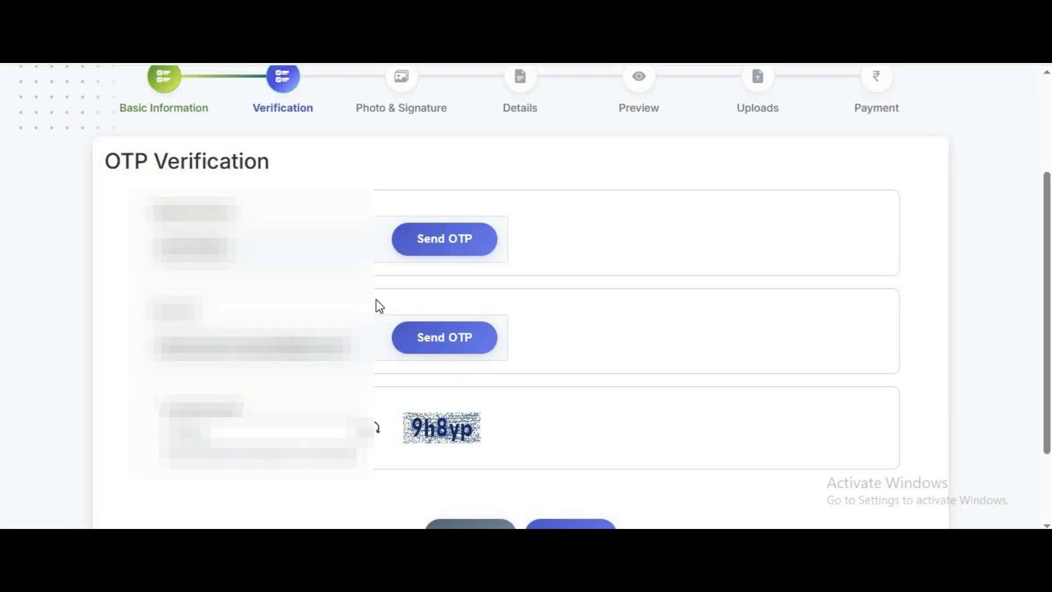
click(450, 246)
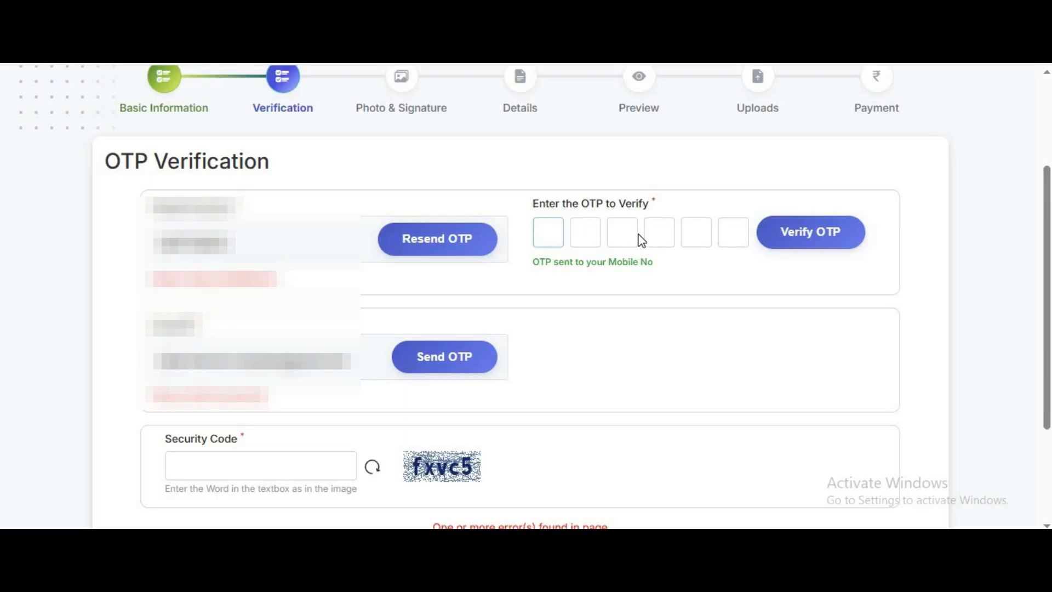
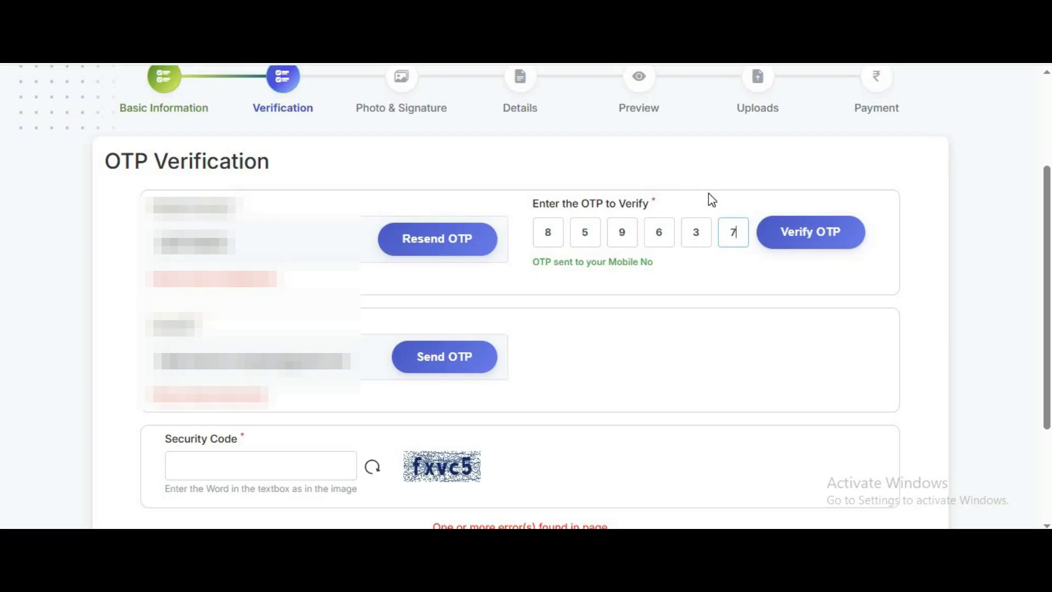
click(818, 241)
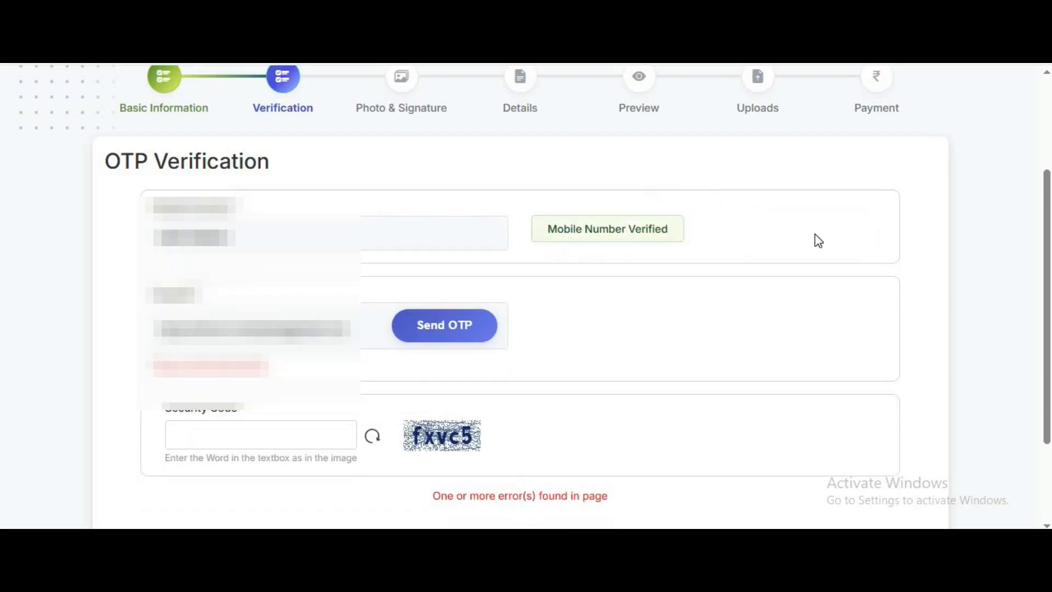
- Enter the security code shown in the image and request an OTP for the applicant's e-mail ID
click(427, 329)
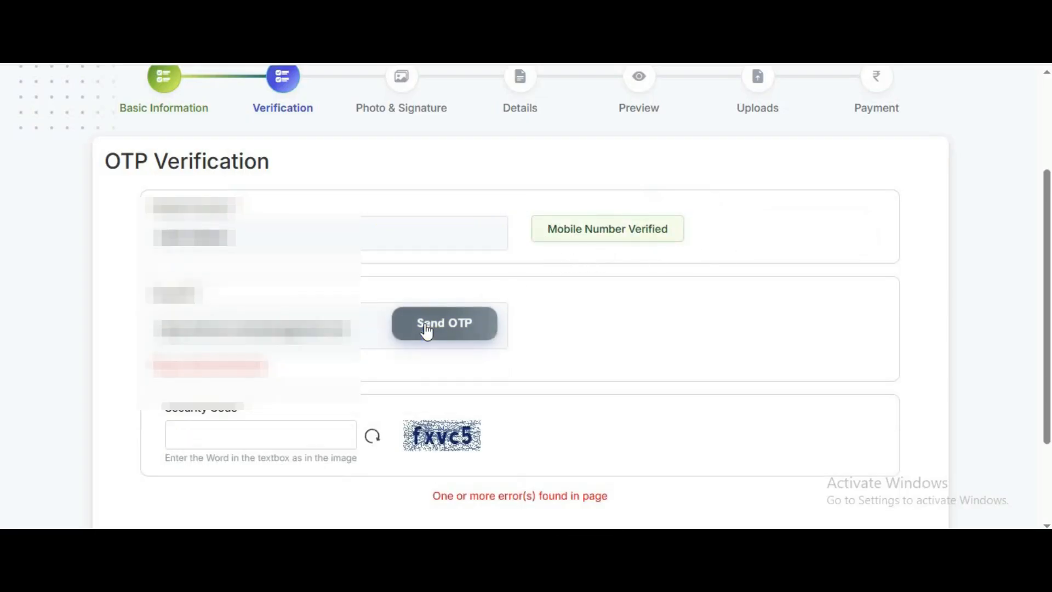
click(310, 433)
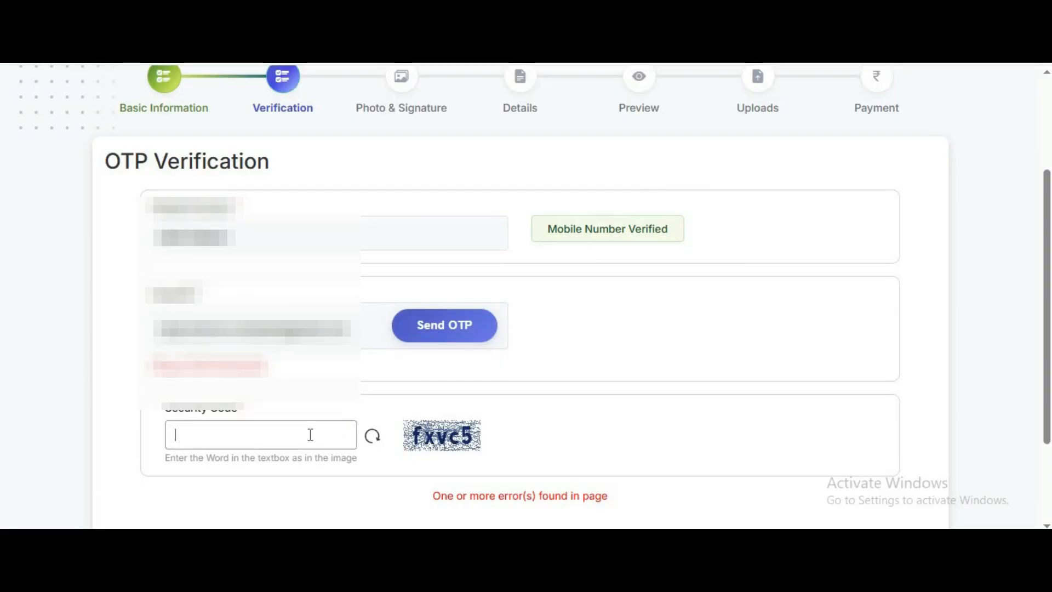
text(fxvc5)
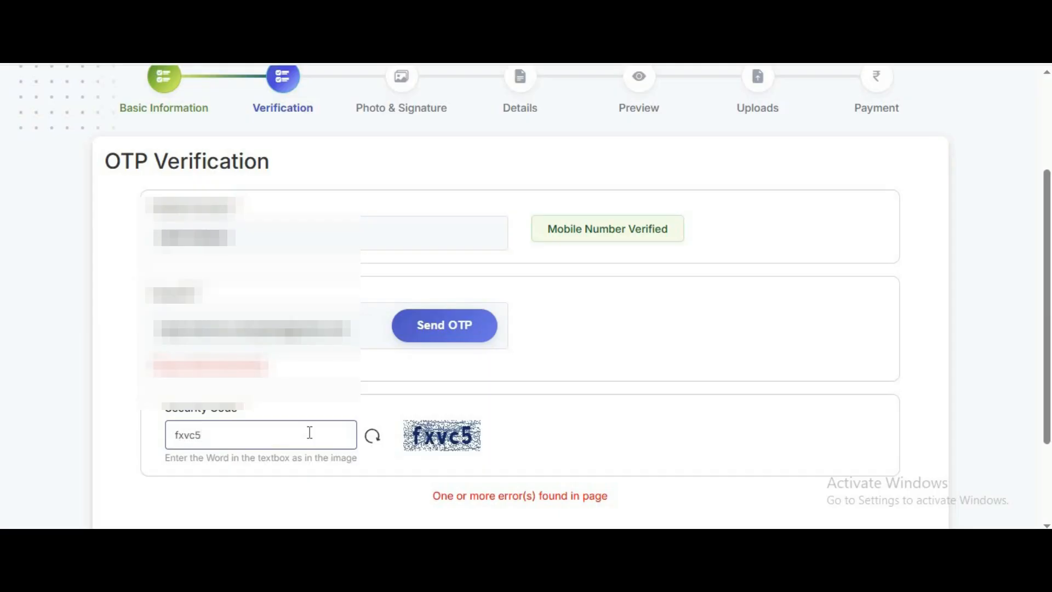
click(415, 332)
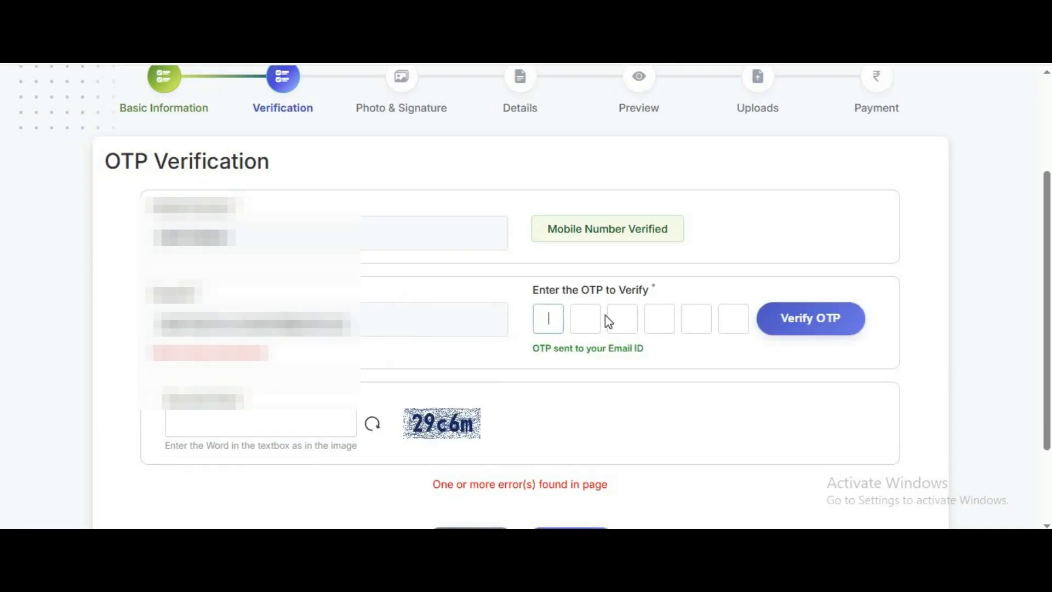
- Resend the OTP to the applicant's e-mail ID, enter the received code to verify it, and continue to the photo and signature stage
click(793, 327)
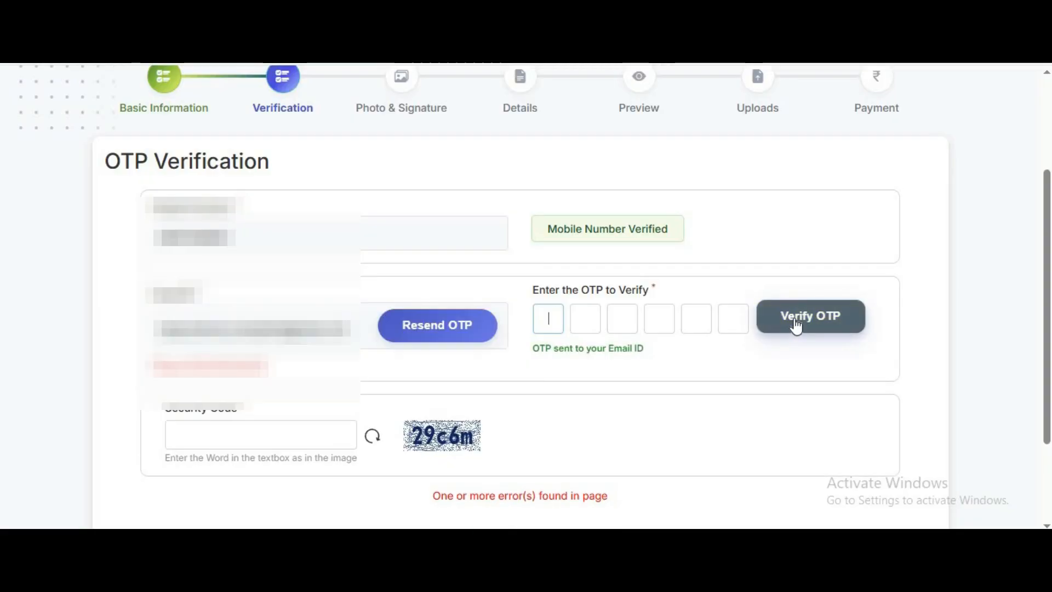
click(465, 330)
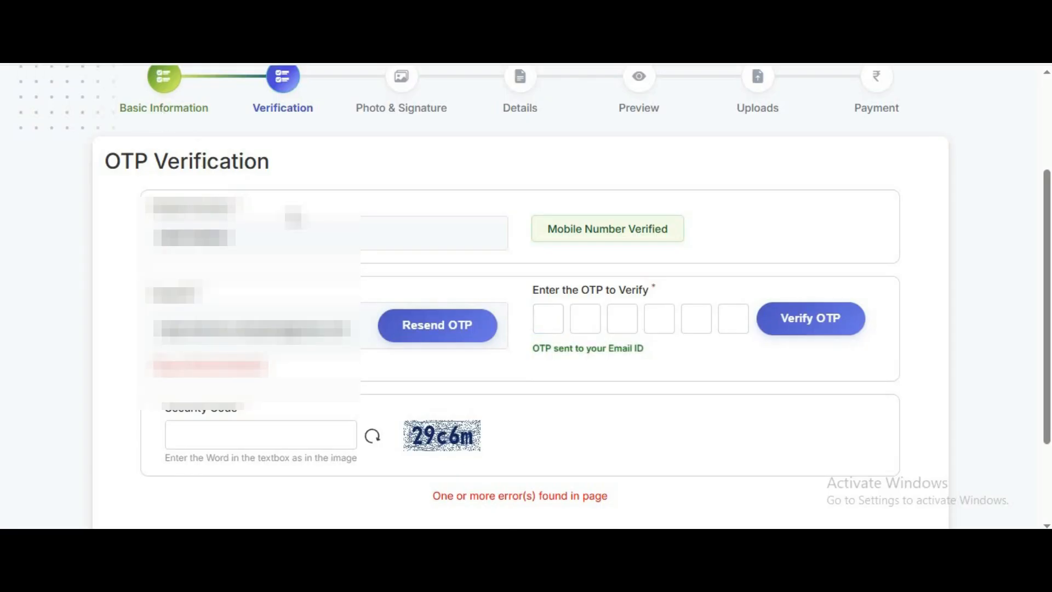
click(542, 313)
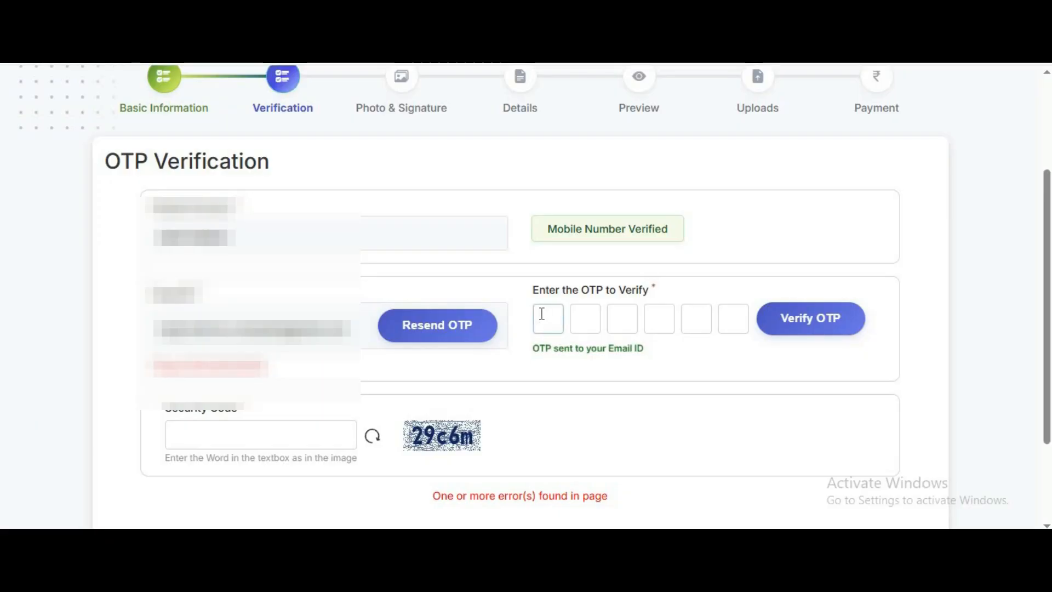
click(804, 330)
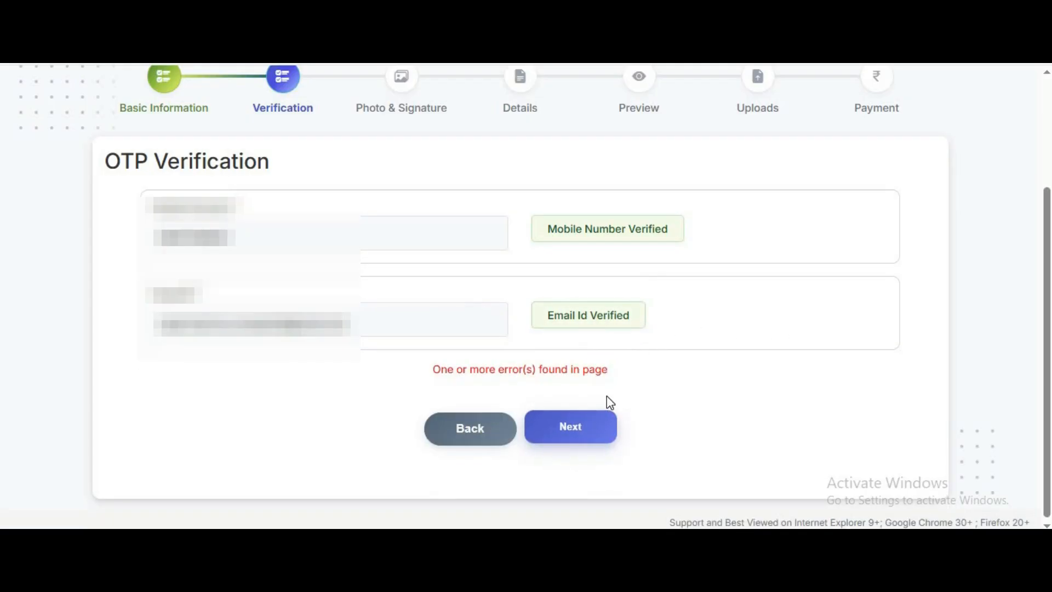
click(579, 434)
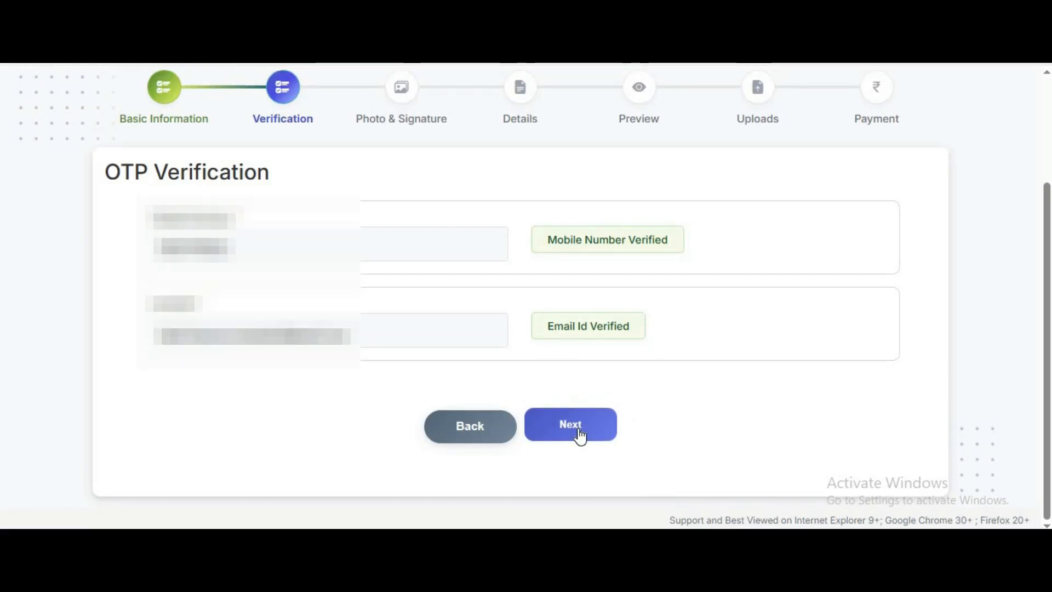
click(579, 435)
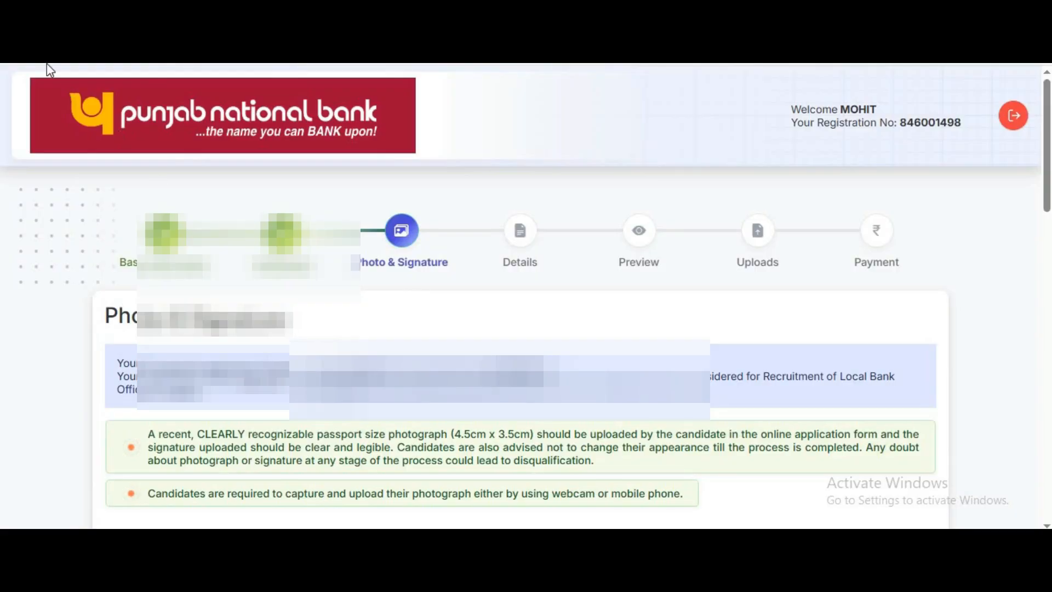
- Upload photoJPG39.jpg as the candidate's scanned photograph and tick both the recent-photograph and live-capture confirmations
scroll(283, 156, down, 8)
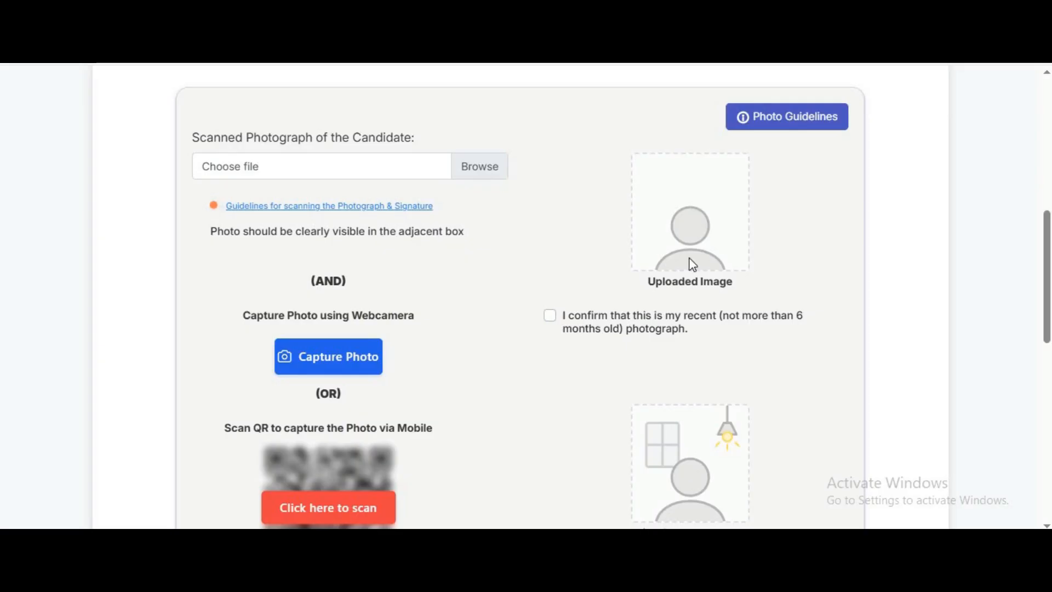
triple_click(551, 322)
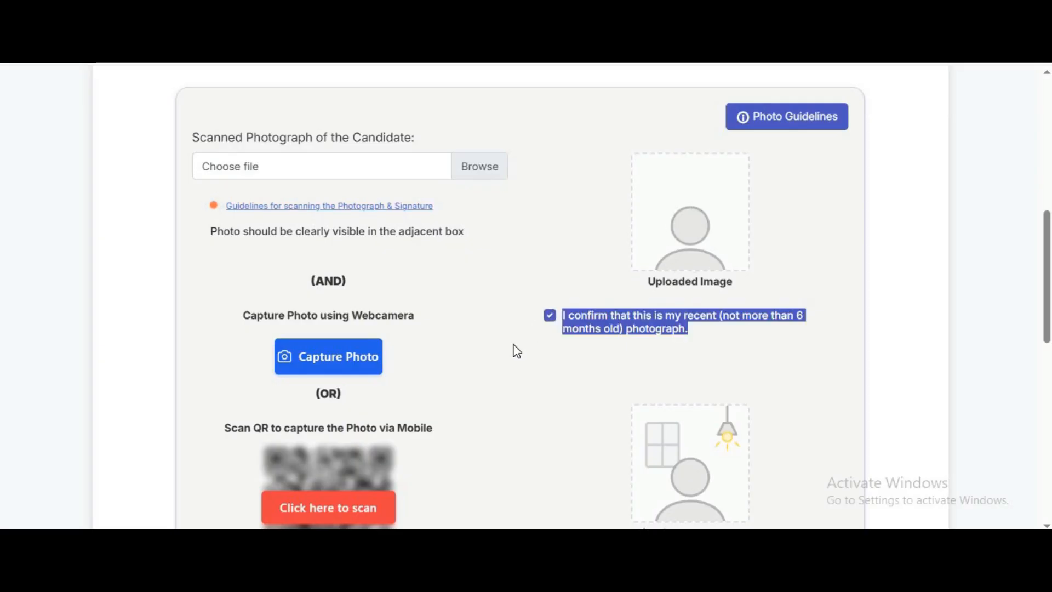
click(518, 291)
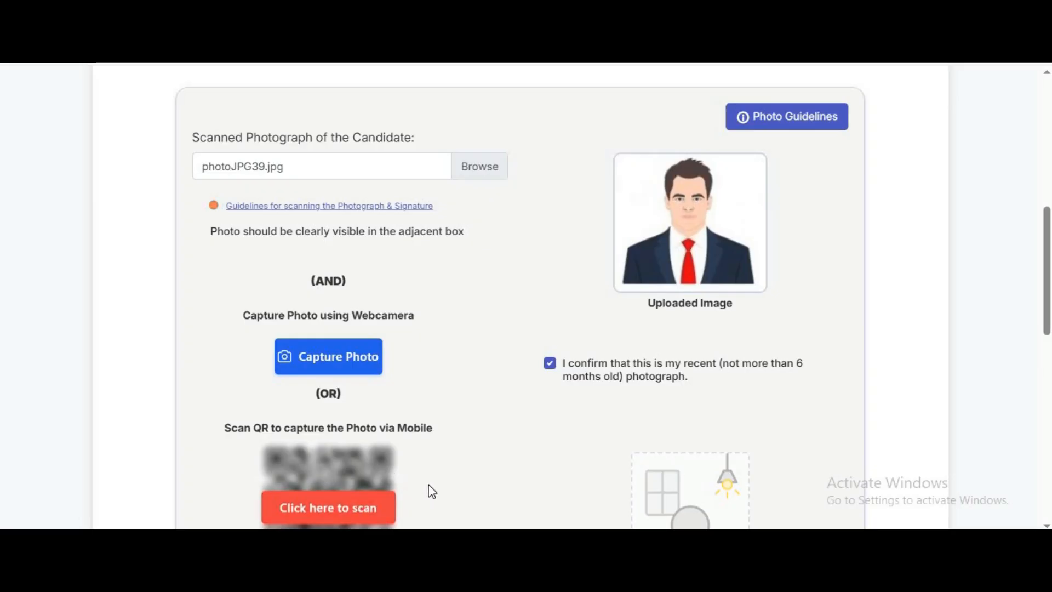
scroll(433, 492, down, 4)
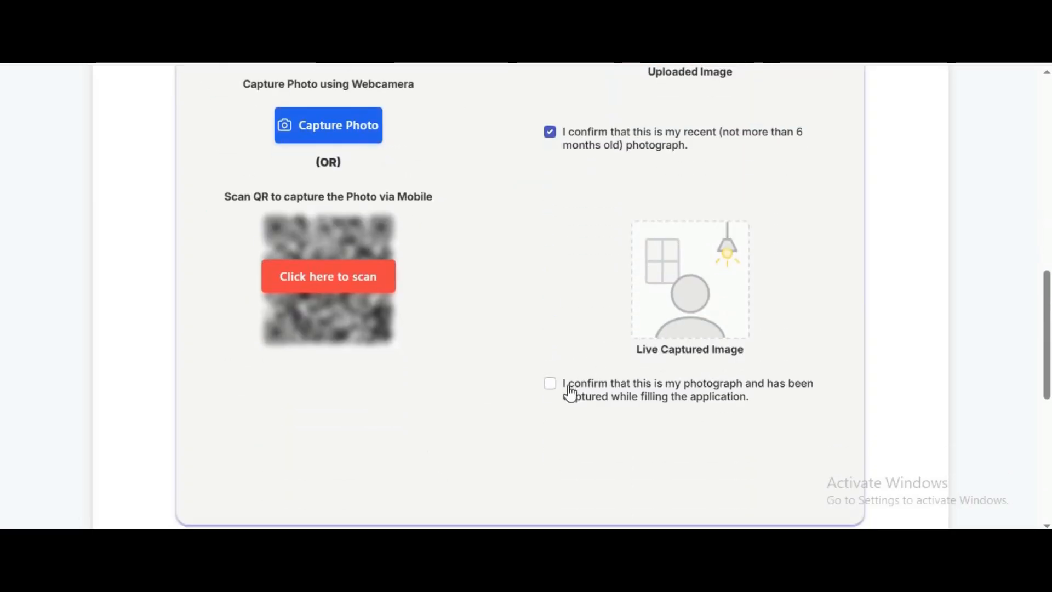
click(550, 385)
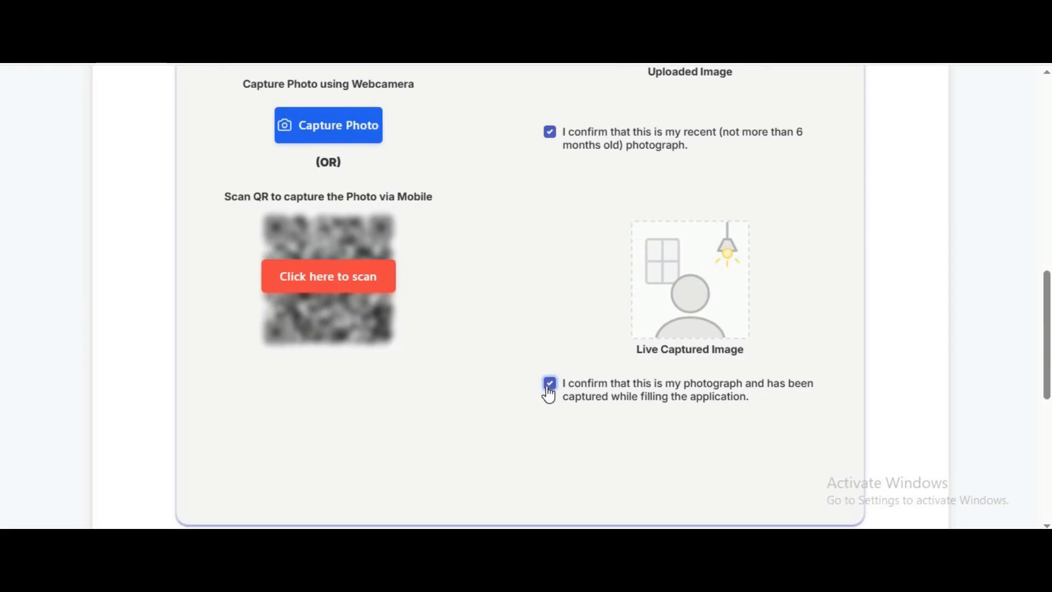
- Open the guidelines for scanning the photograph and signature, examine the photo and signature specifications, and return to the form
scroll(635, 327, down, 4)
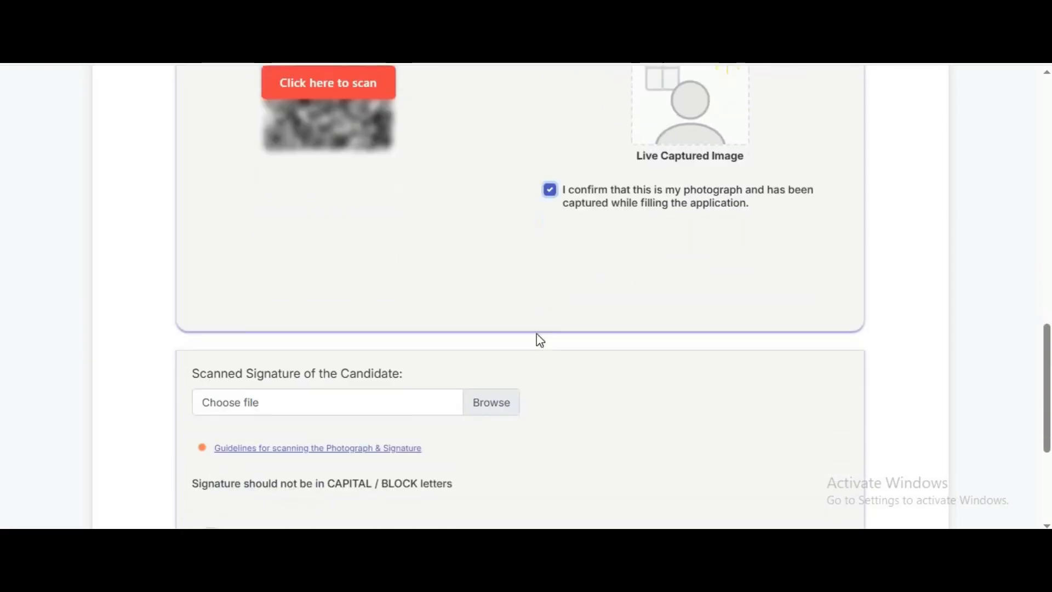
scroll(471, 331, down, 3)
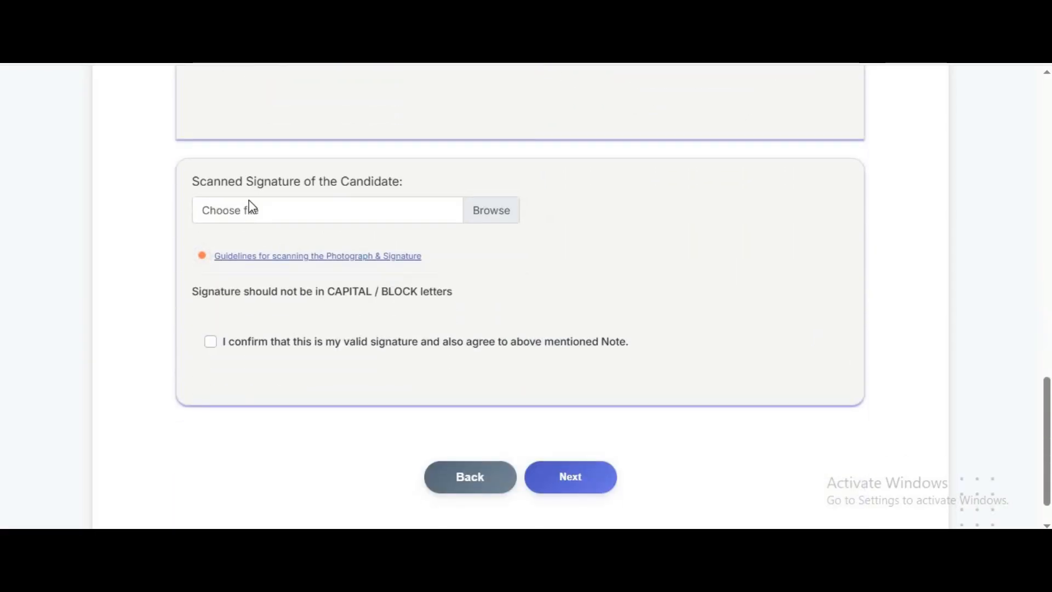
click(307, 256)
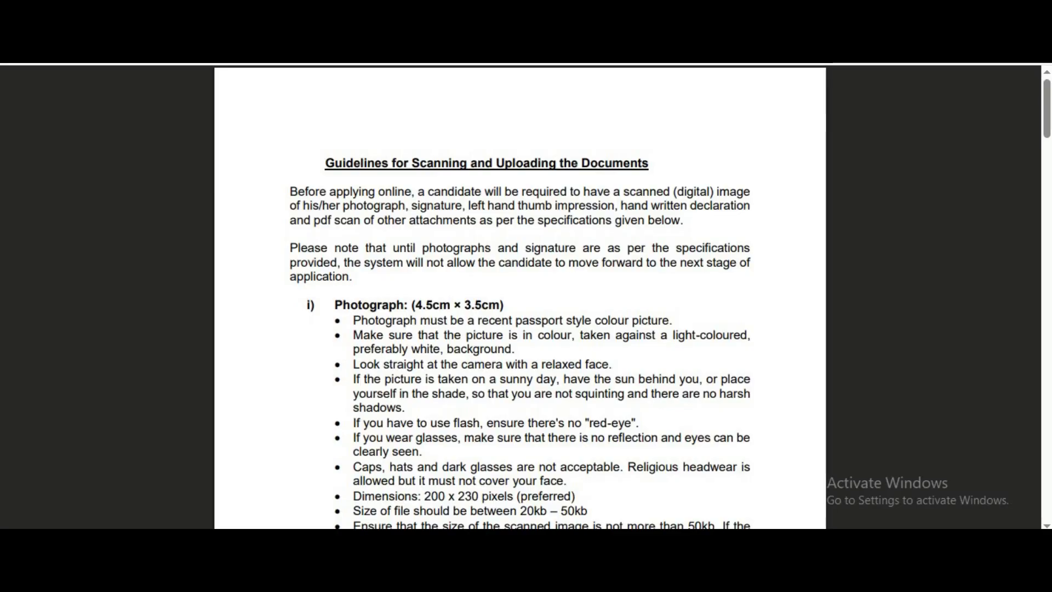
scroll(445, 386, down, 10)
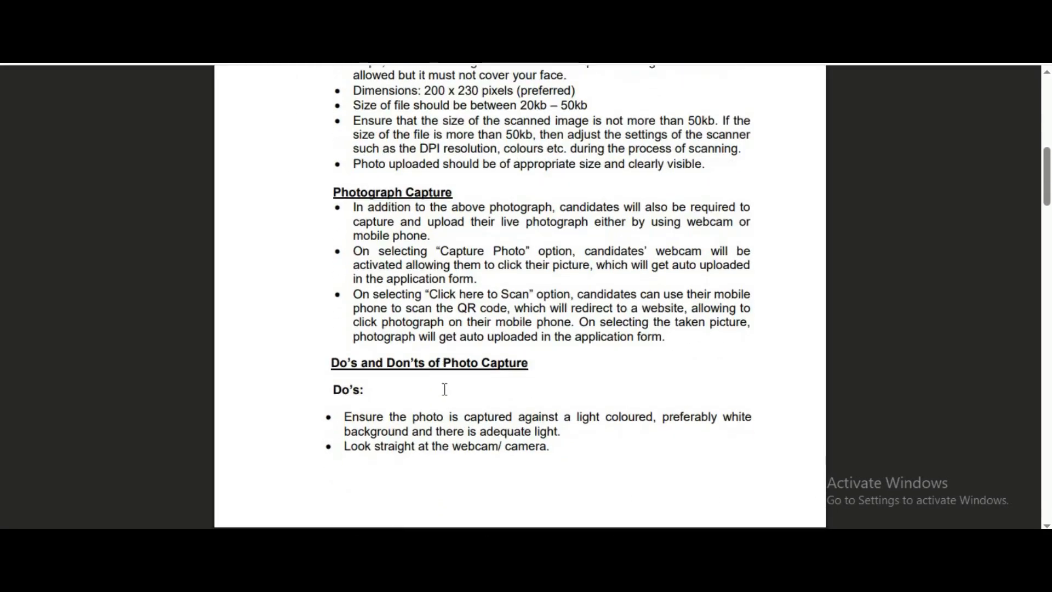
scroll(445, 393, down, 4)
scroll(433, 378, down, 1)
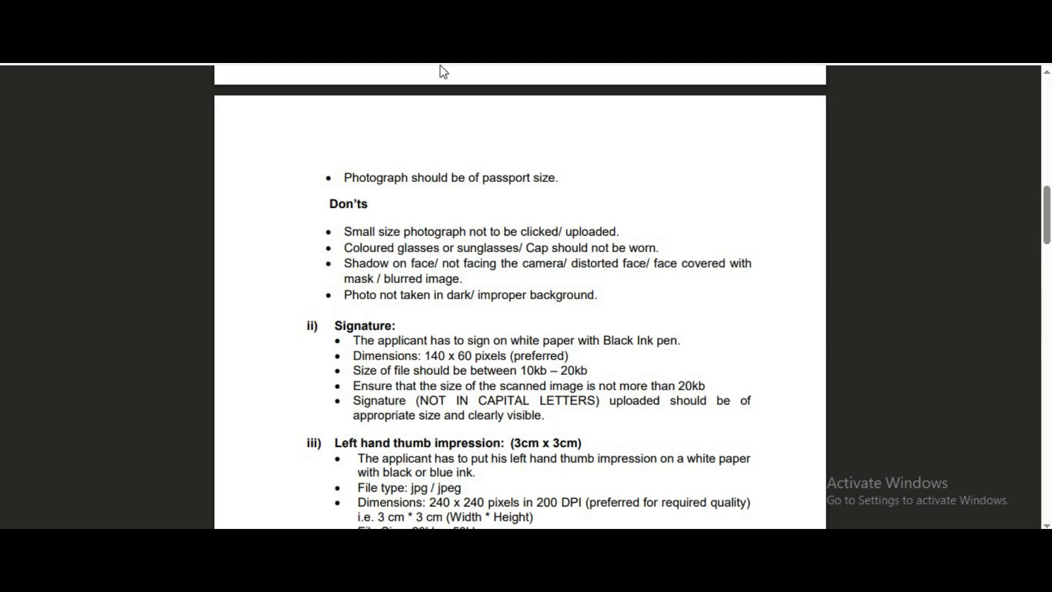
click(274, 14)
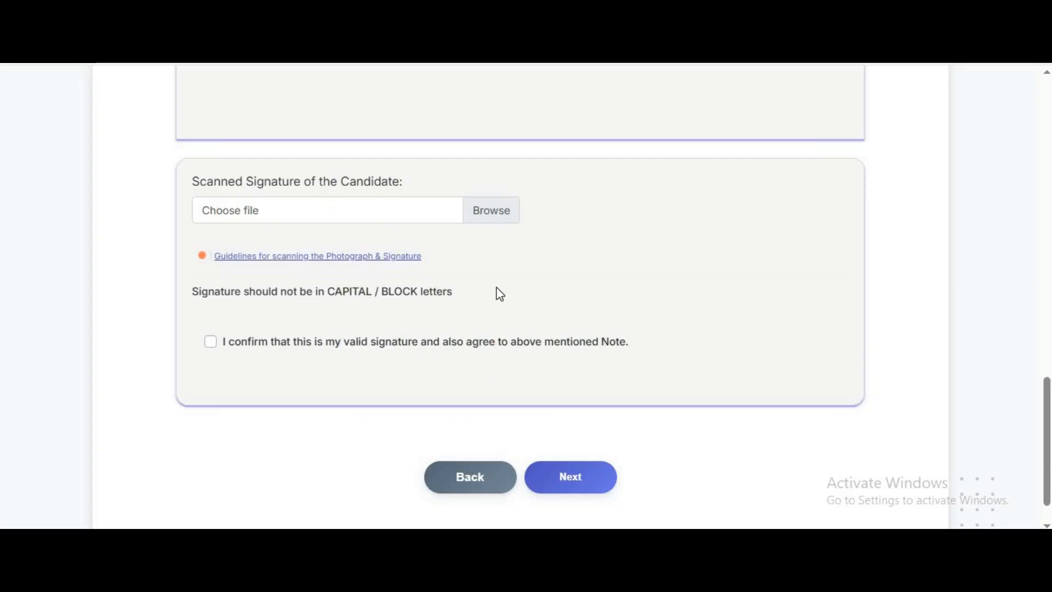
- Upload signBlack15KBJPG.jpeg as the candidate's scanned signature, confirm it as valid and continue to the application details
click(213, 340)
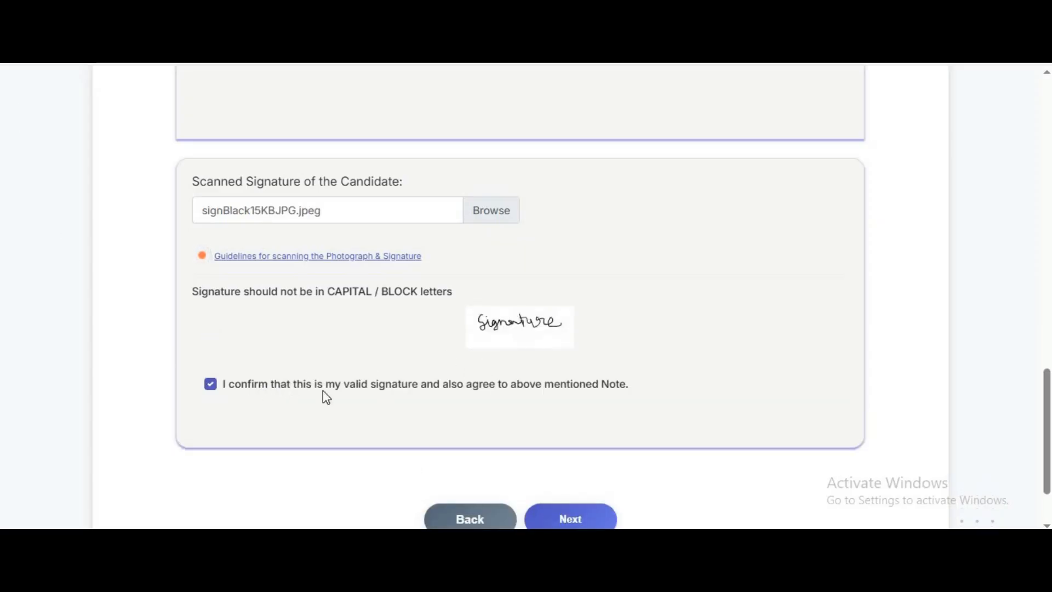
scroll(515, 295, up, 1)
scroll(518, 299, up, 5)
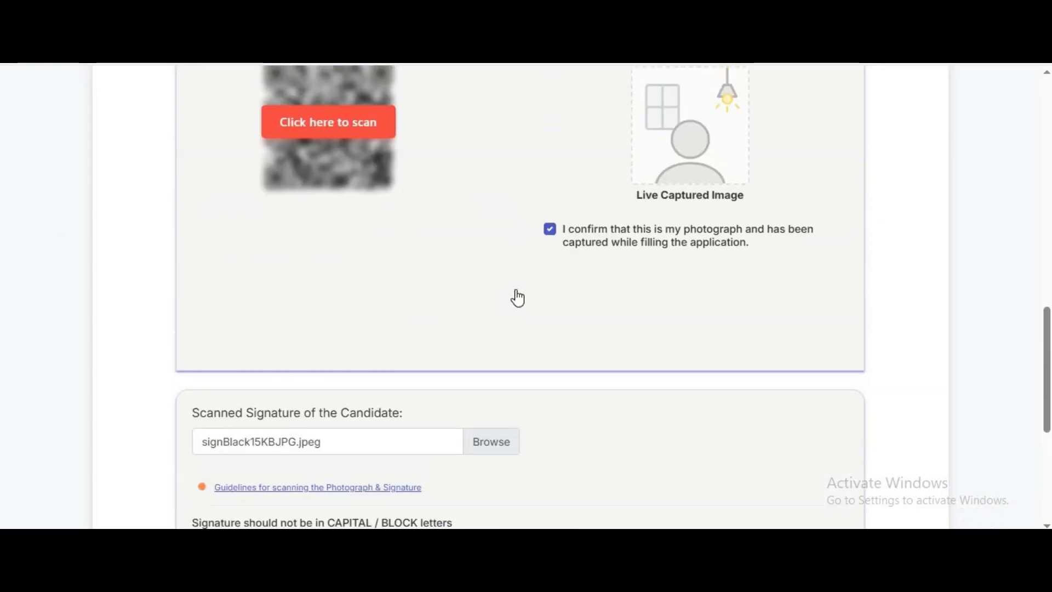
scroll(518, 298, down, 3)
scroll(523, 296, down, 4)
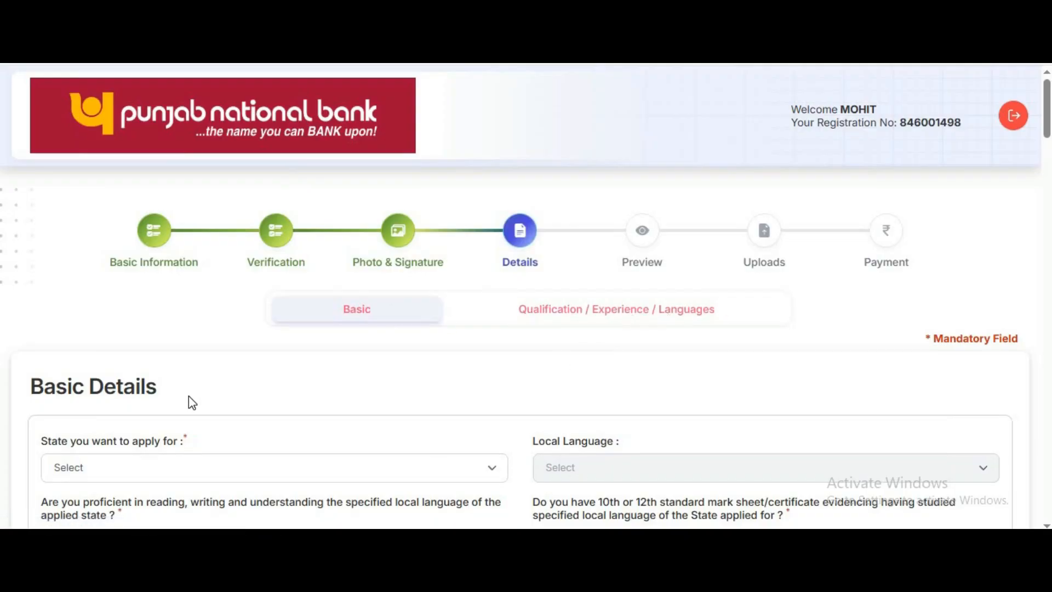
- Go through the available states in the basic details and choose Tamil Nadu as the state to apply for
scroll(189, 396, down, 4)
scroll(169, 258, up, 2)
scroll(169, 183, down, 3)
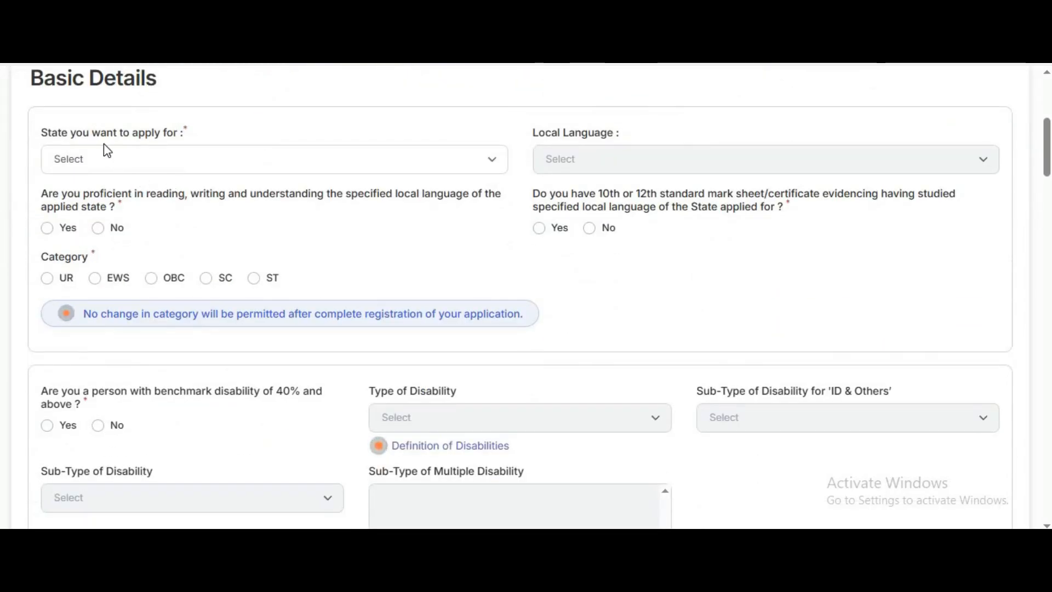
click(226, 163)
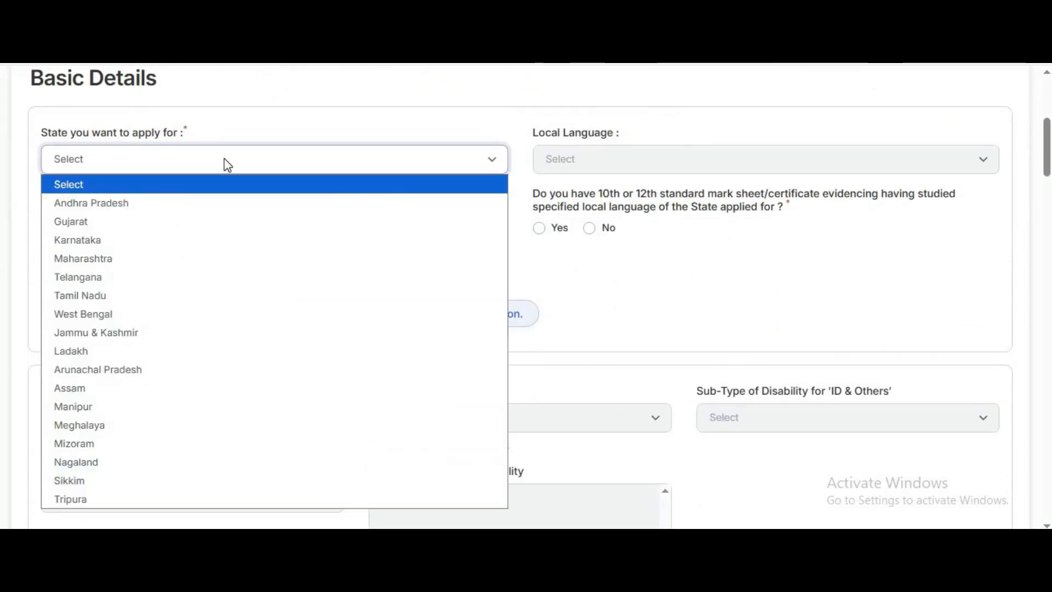
key(m)
key(m)
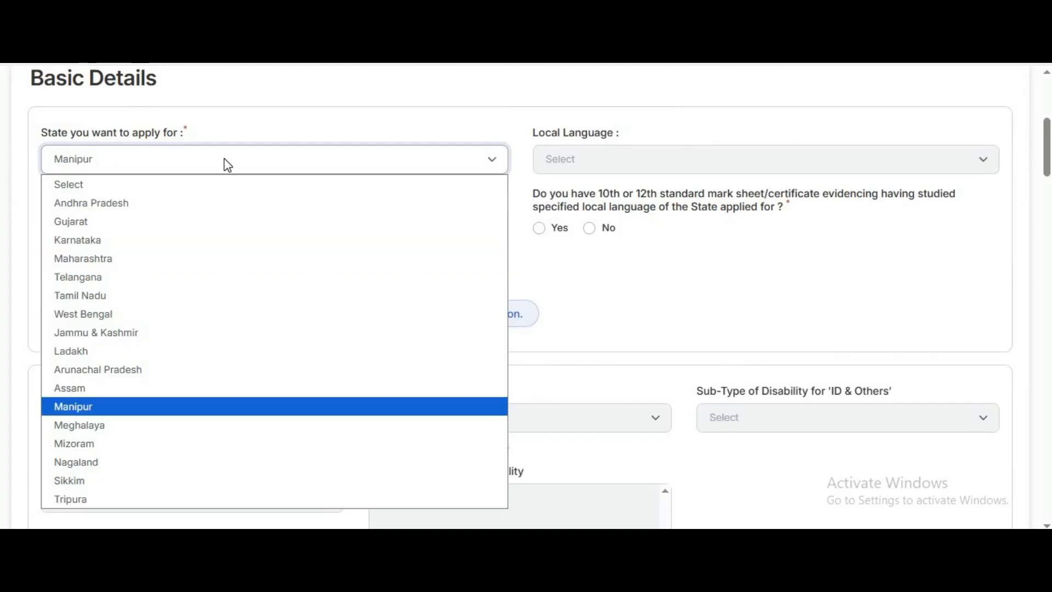
key(m)
key(m)
key(m)
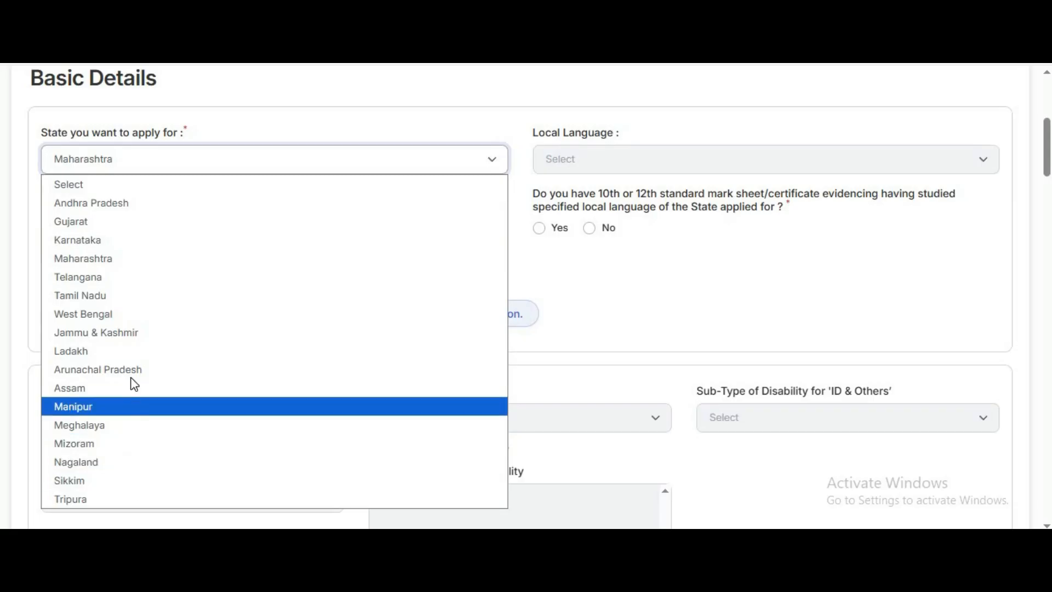
click(128, 301)
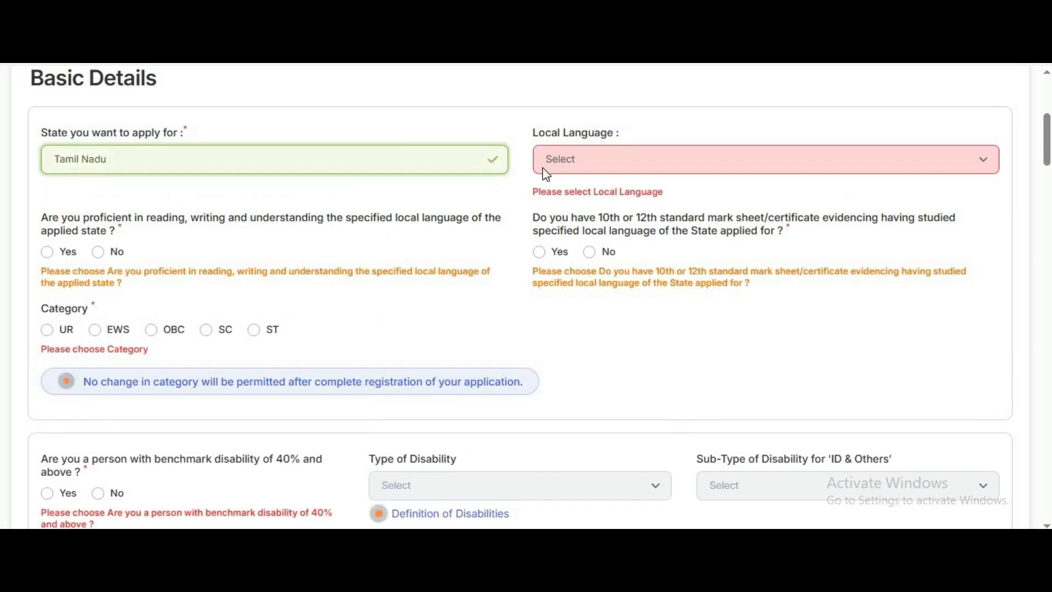
- Set the state to apply for to Maharashtra and the local language to Marathi
click(490, 162)
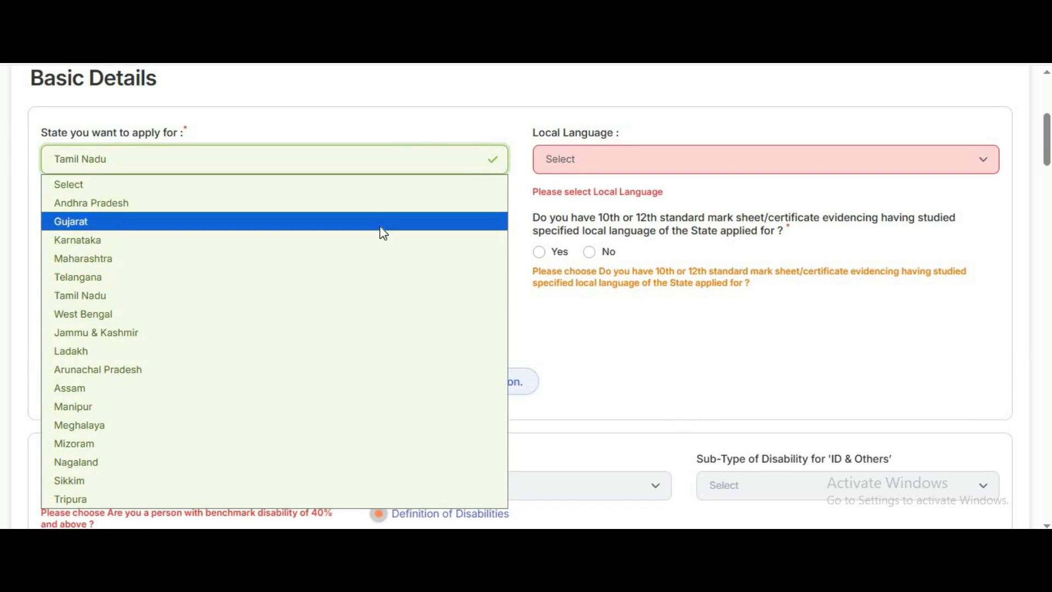
click(344, 261)
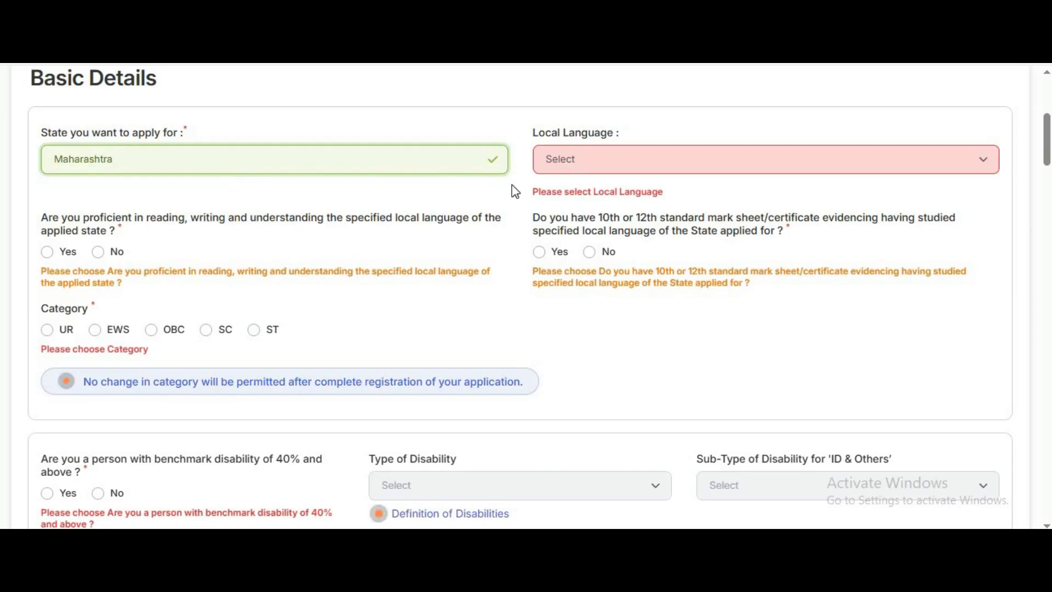
click(627, 167)
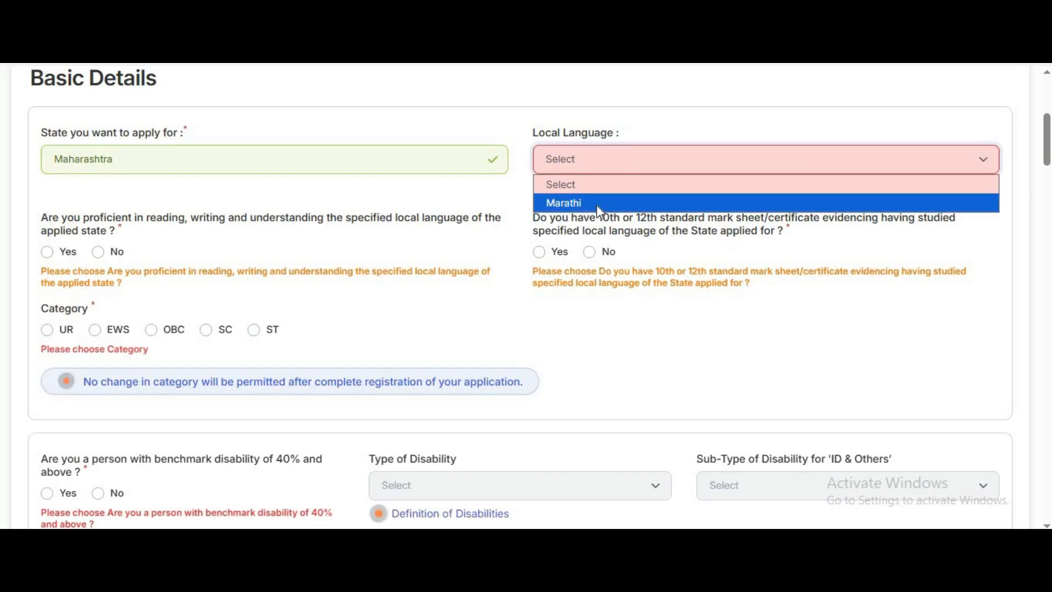
click(570, 203)
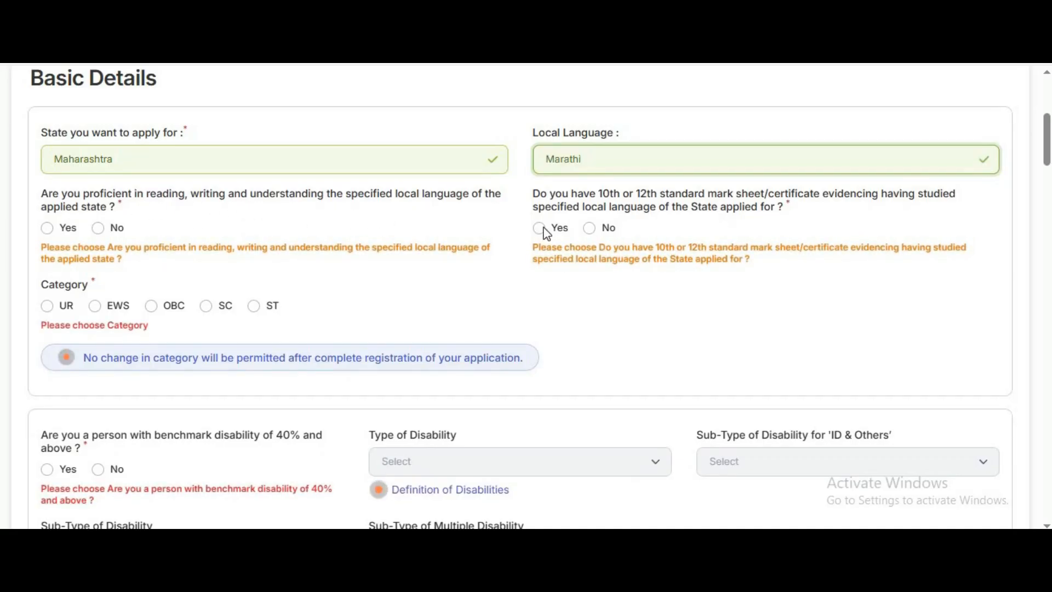
- Answer Yes to being proficient in the local language and Yes to having a 10th or 12th mark sheet for it
click(76, 236)
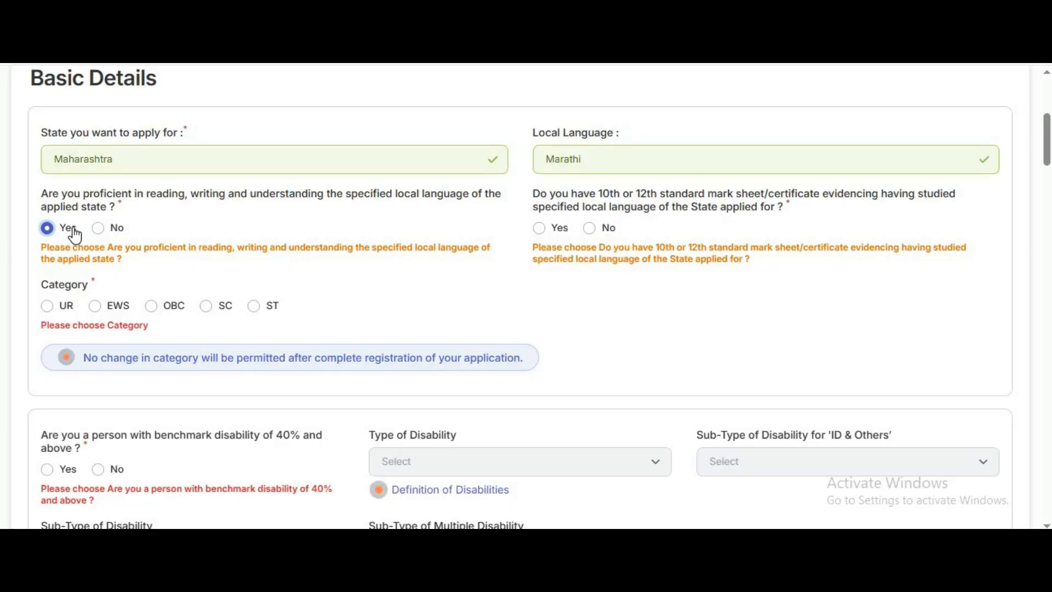
click(129, 238)
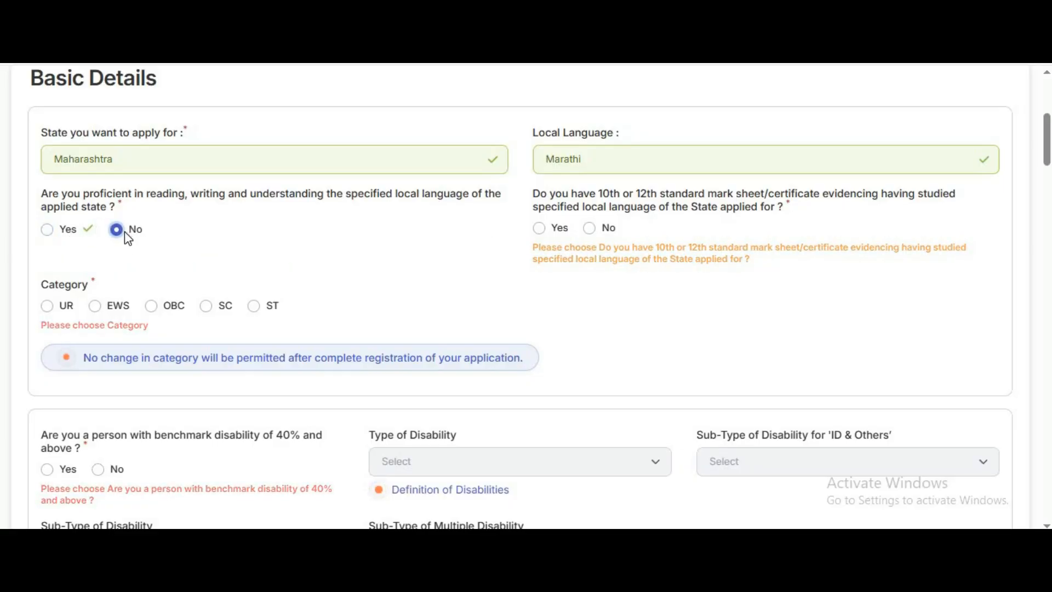
click(65, 239)
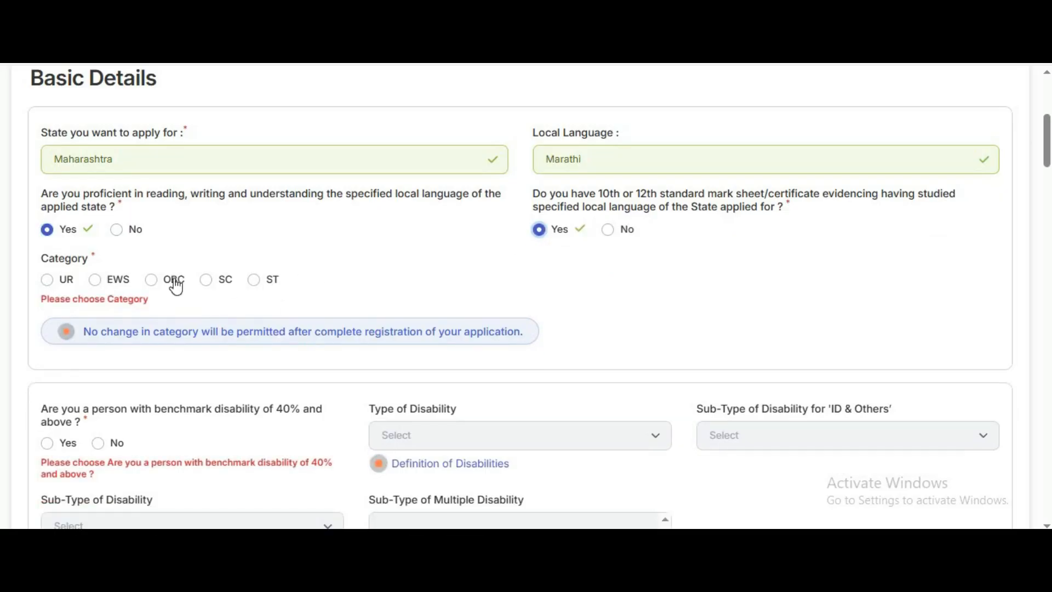
click(611, 235)
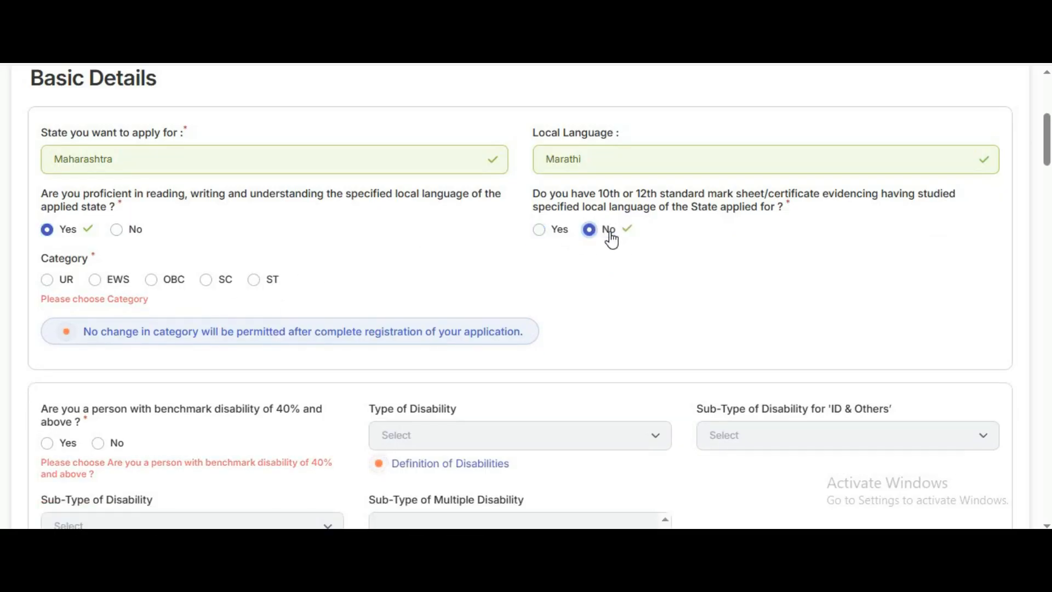
click(540, 231)
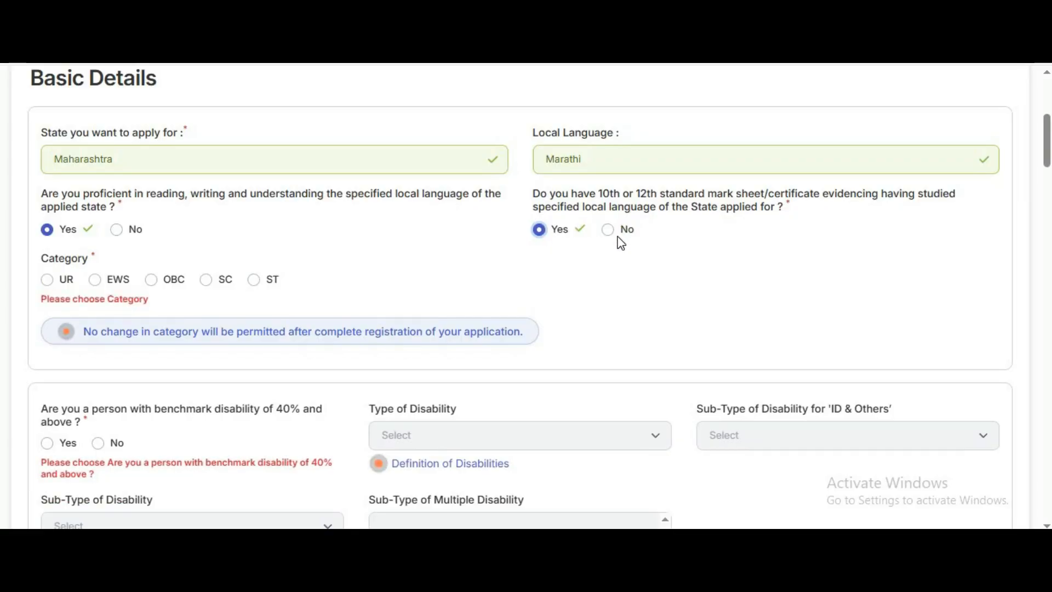
- Set the category to UR, acknowledging its instructions, and answer No to having a benchmark disability of 40% and above
click(54, 286)
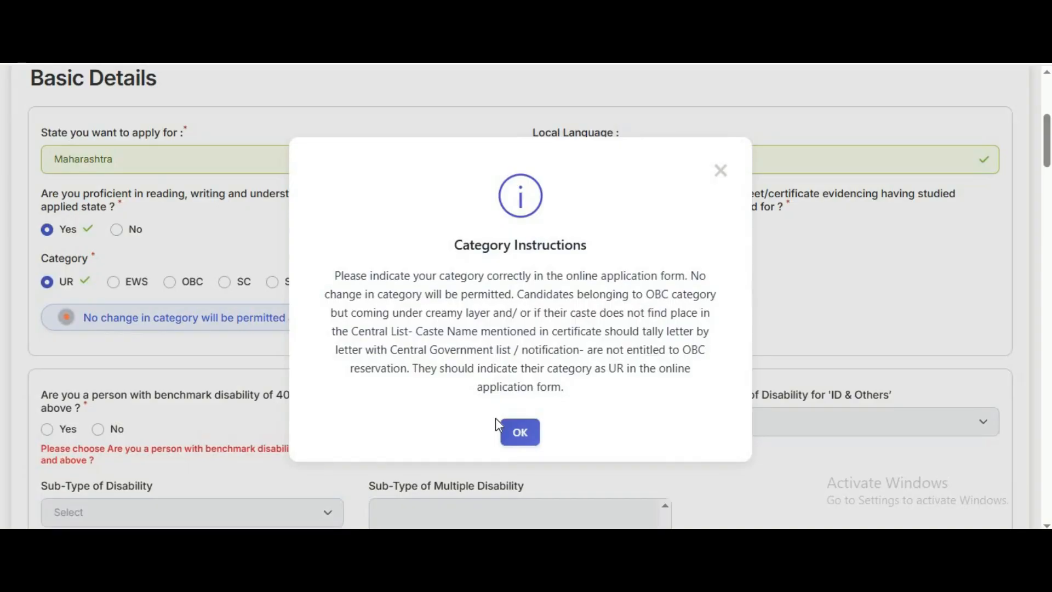
click(507, 430)
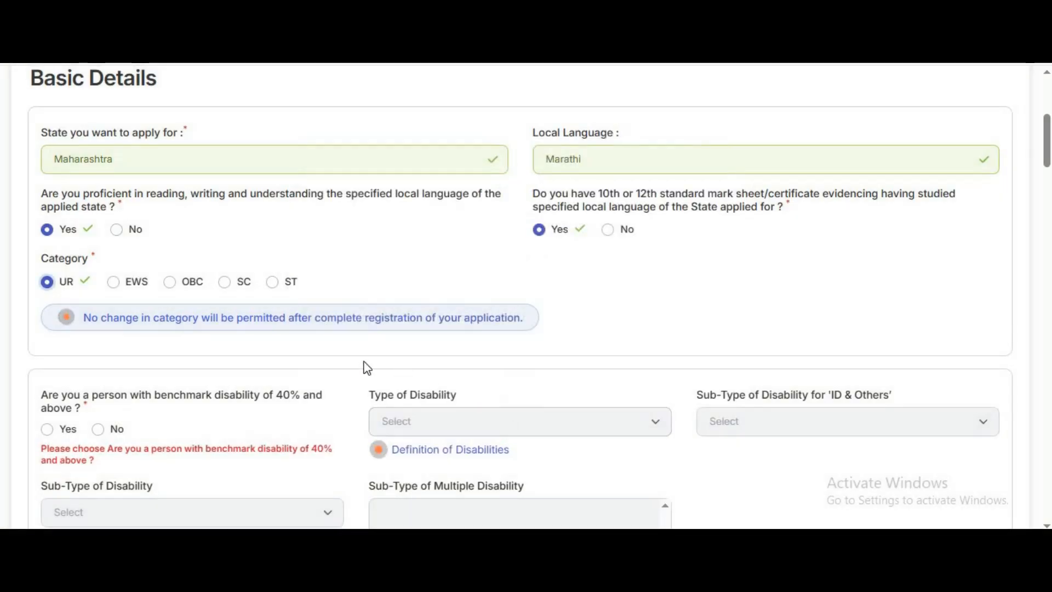
scroll(367, 368, down, 4)
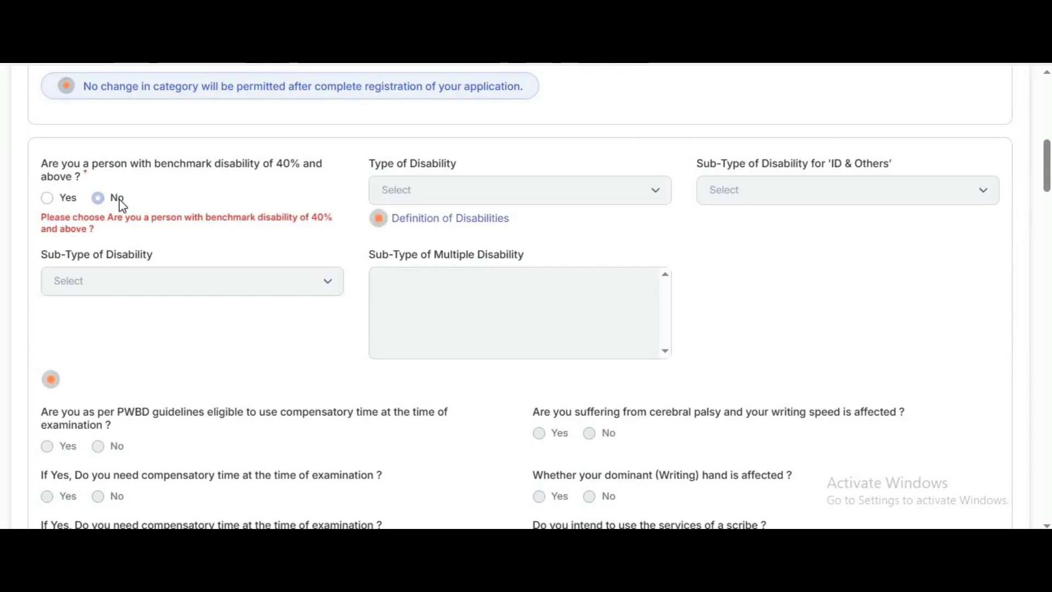
click(98, 198)
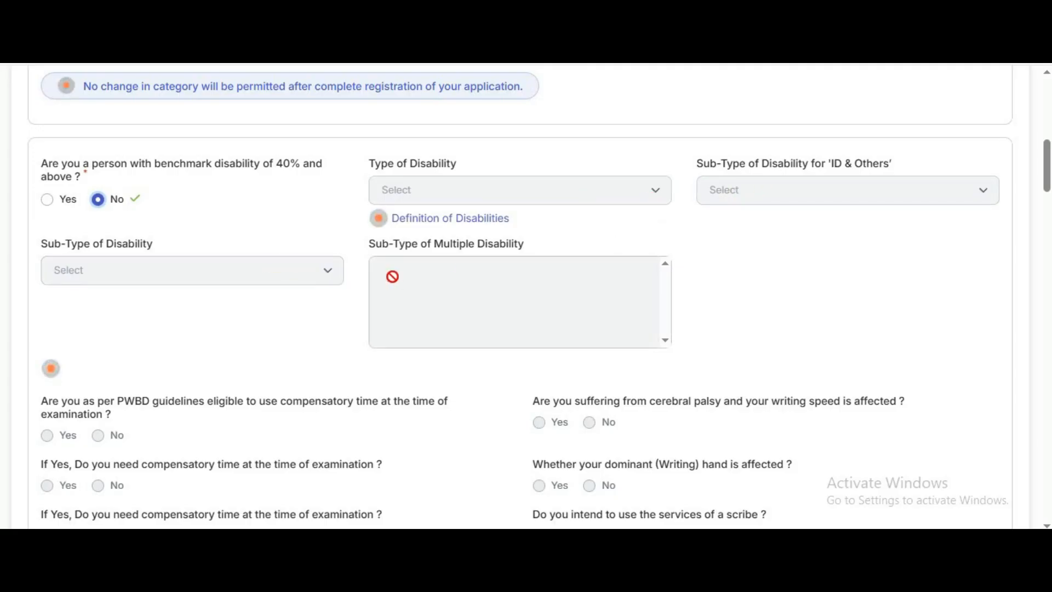
- Answer No to having specified disabilities under Section 2(s) of the RPwD Act with less than 40% disability and difficulty in writing
scroll(392, 277, down, 3)
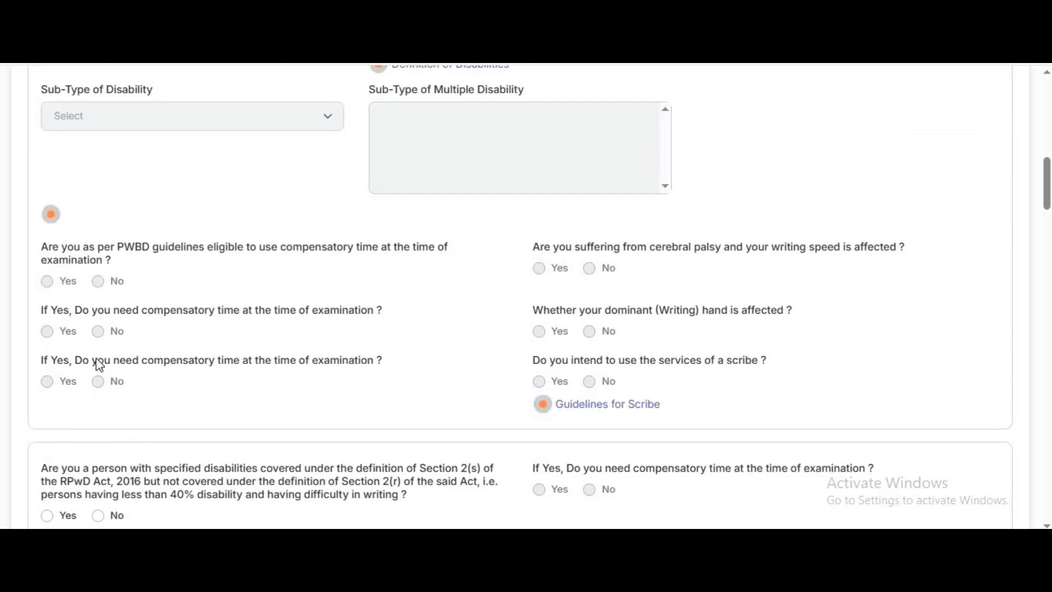
scroll(583, 334, down, 5)
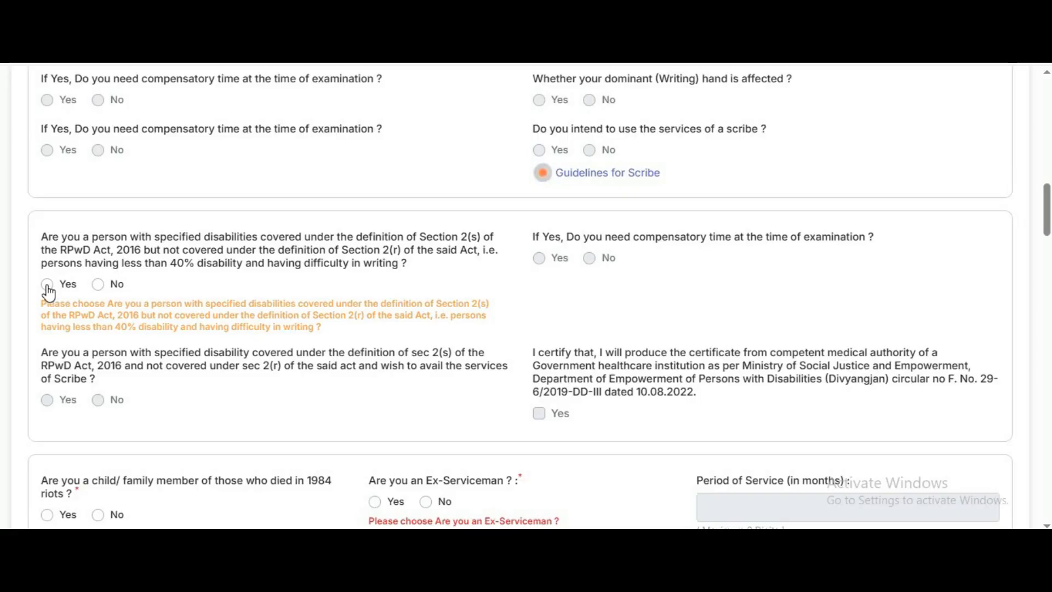
click(100, 287)
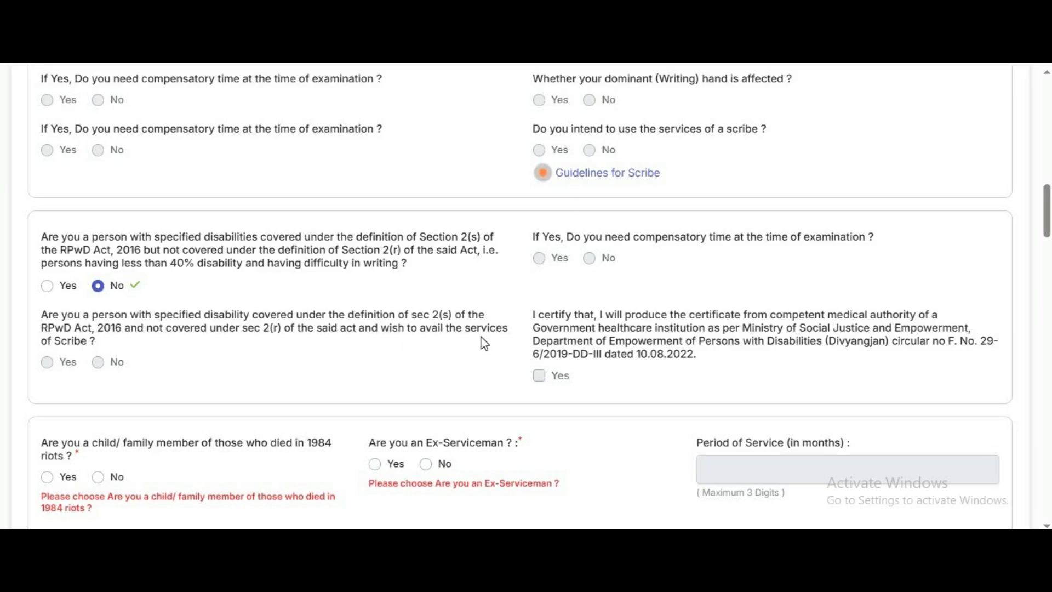
- Answer No to being a family member of those who died in the 1984 riots and No to being an Ex-Serviceman
scroll(550, 378, down, 4)
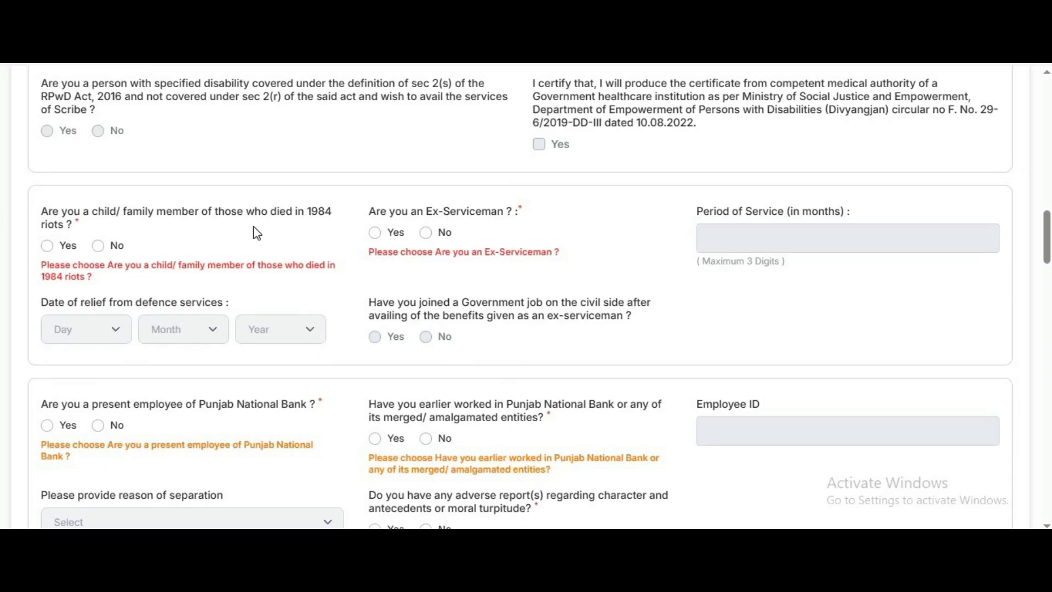
click(116, 247)
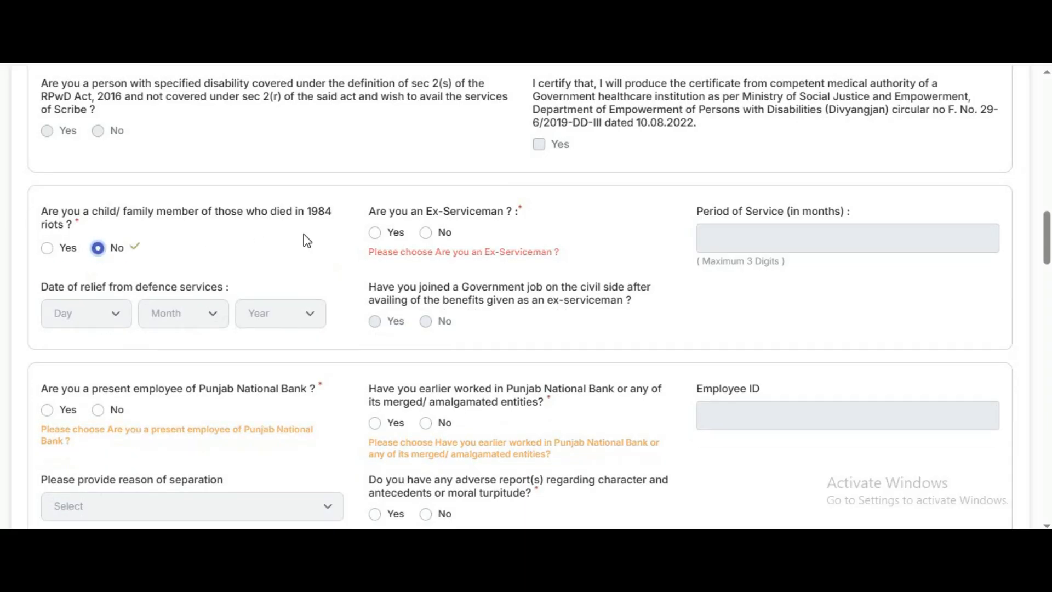
click(426, 234)
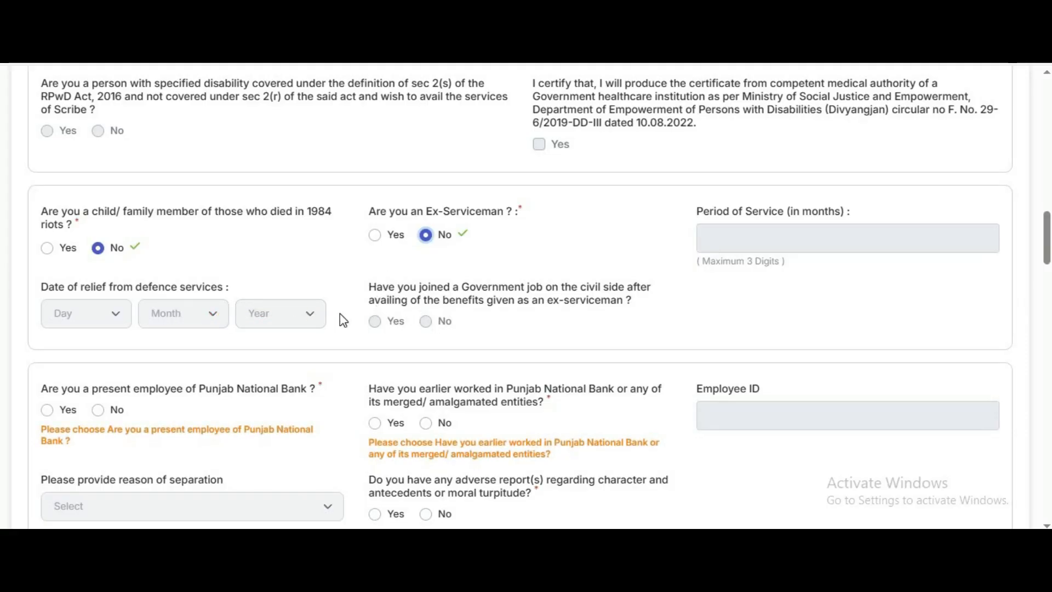
- Answer No to present employment at Punjab National Bank, earlier work there or in merged entities, and adverse character reports
scroll(323, 314, down, 3)
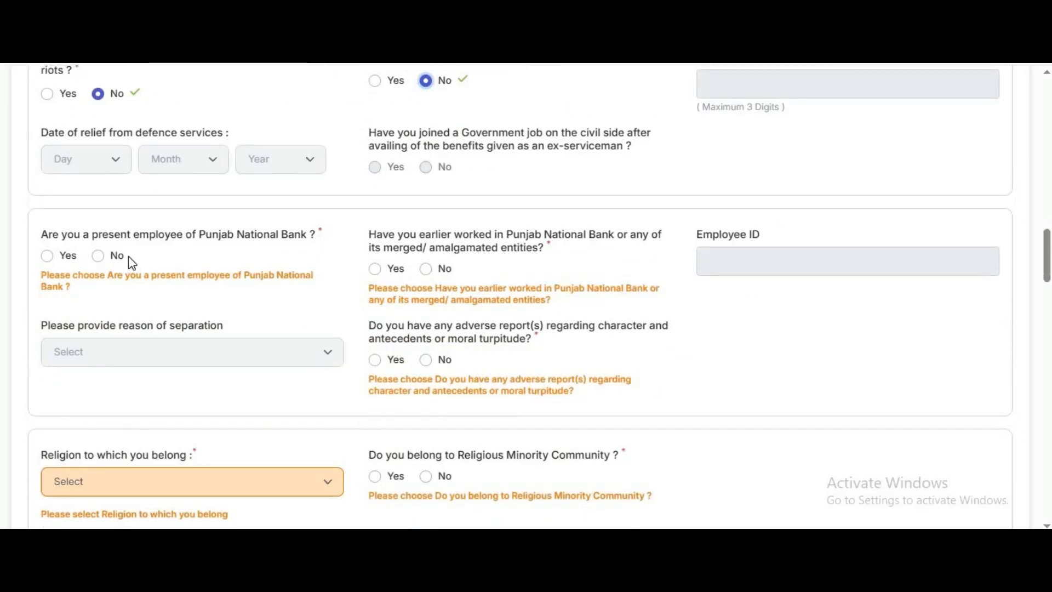
click(99, 257)
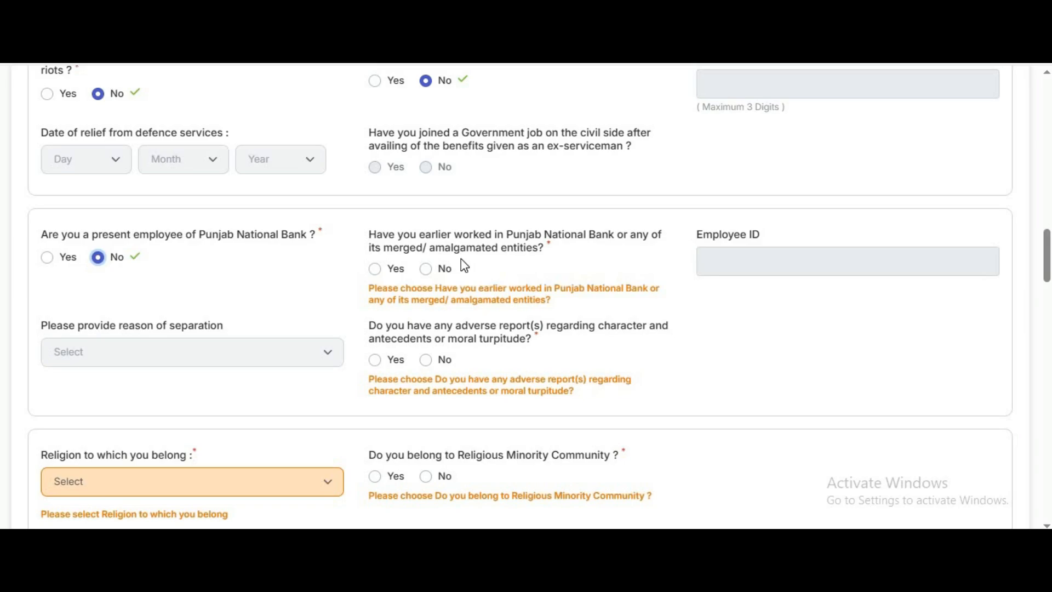
click(432, 272)
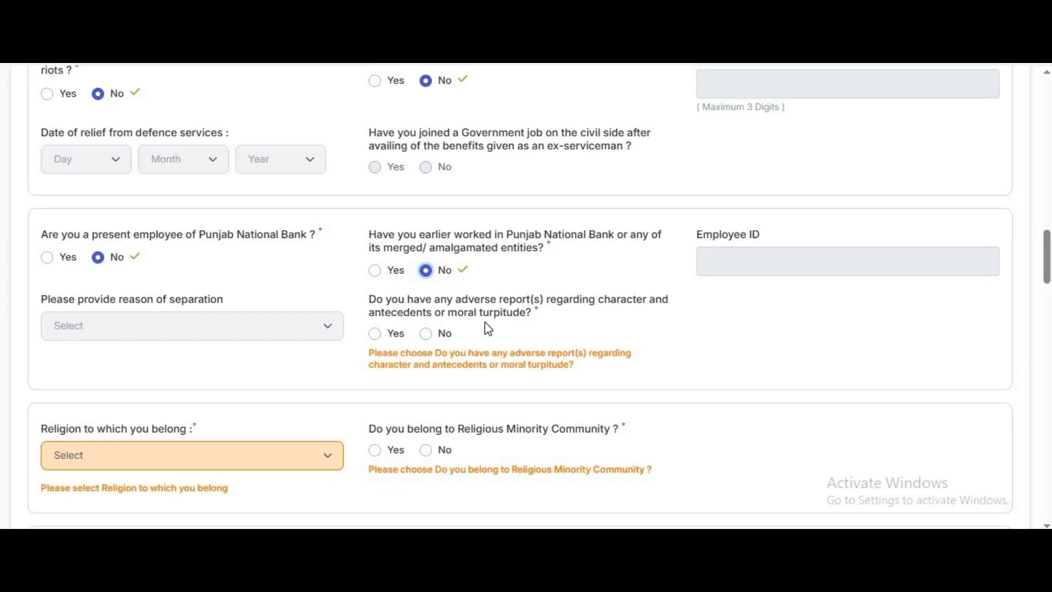
click(428, 335)
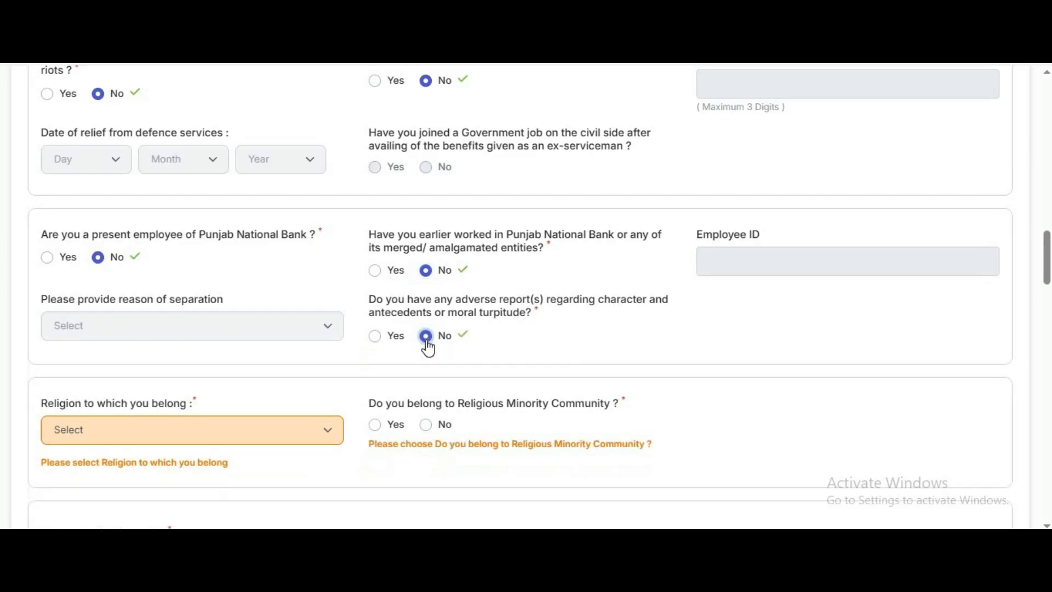
- Set the religion to Hindu and answer No to belonging to a religious minority community
scroll(378, 362, down, 3)
scroll(274, 335, up, 2)
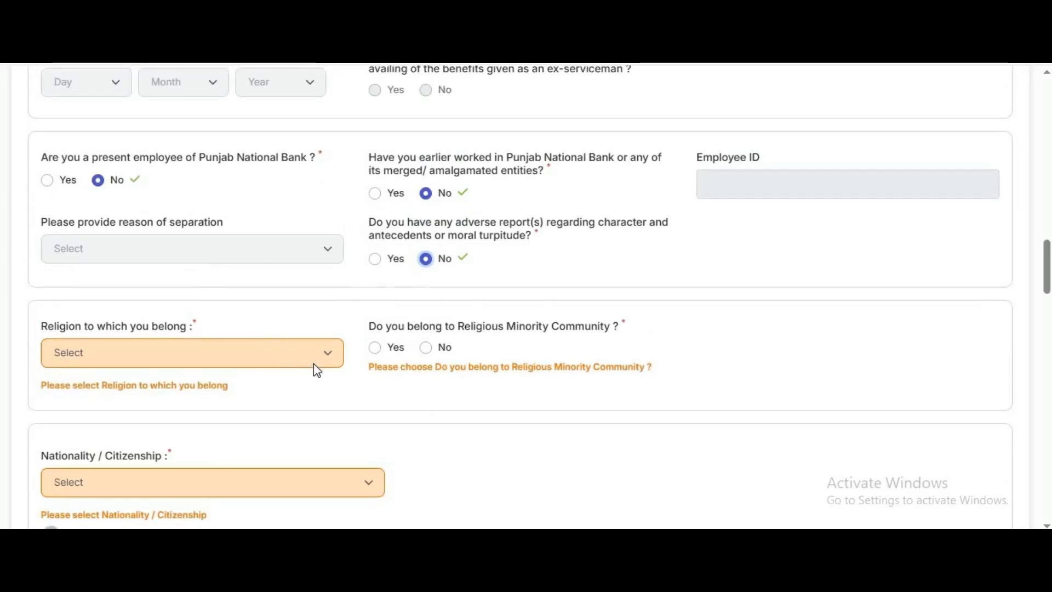
click(314, 363)
click(201, 237)
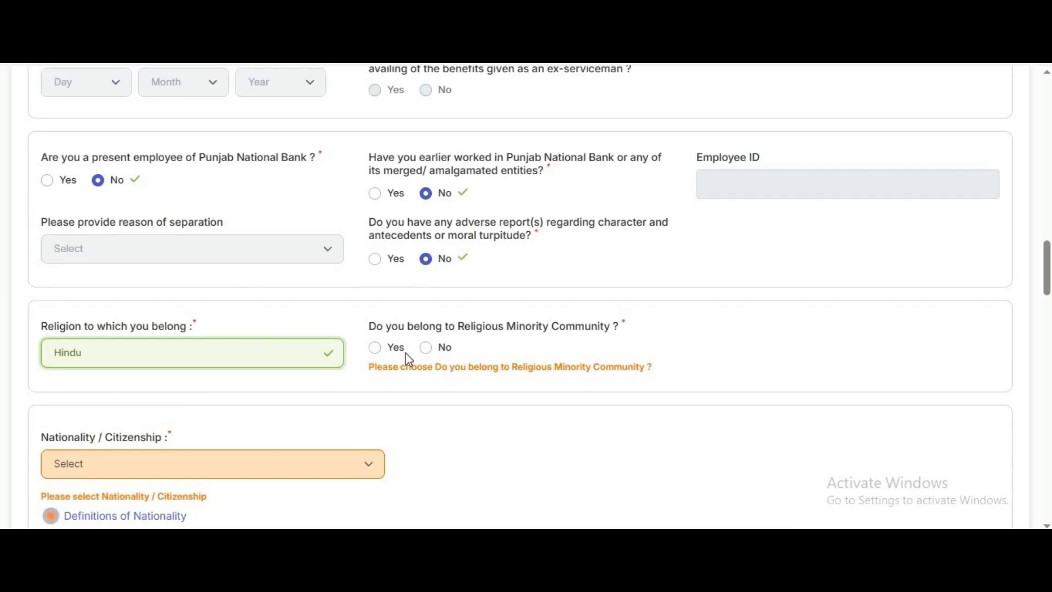
click(426, 355)
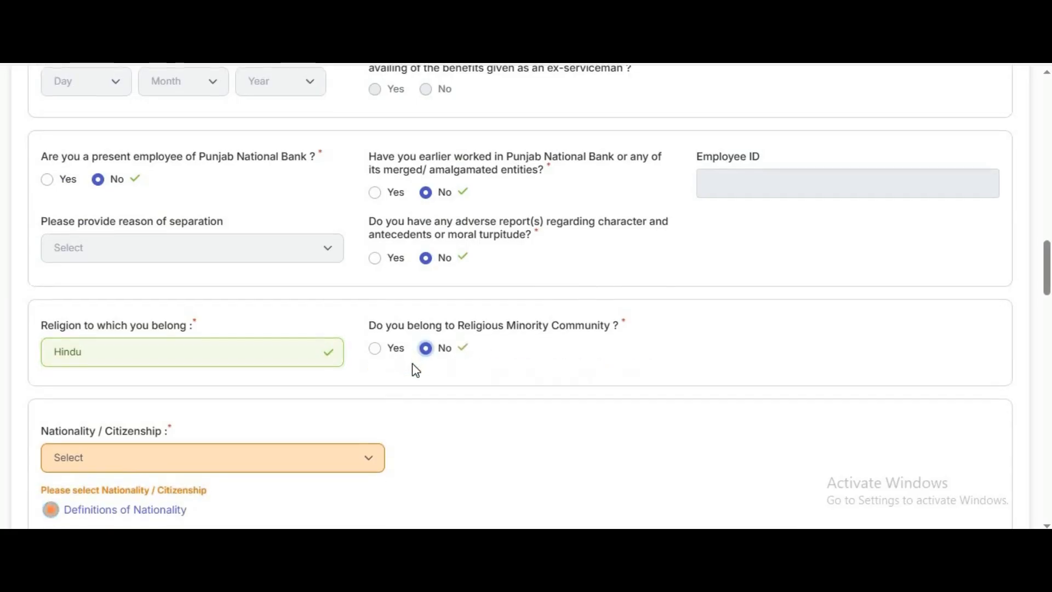
- Set the nationality / citizenship to Indian
scroll(412, 363, down, 4)
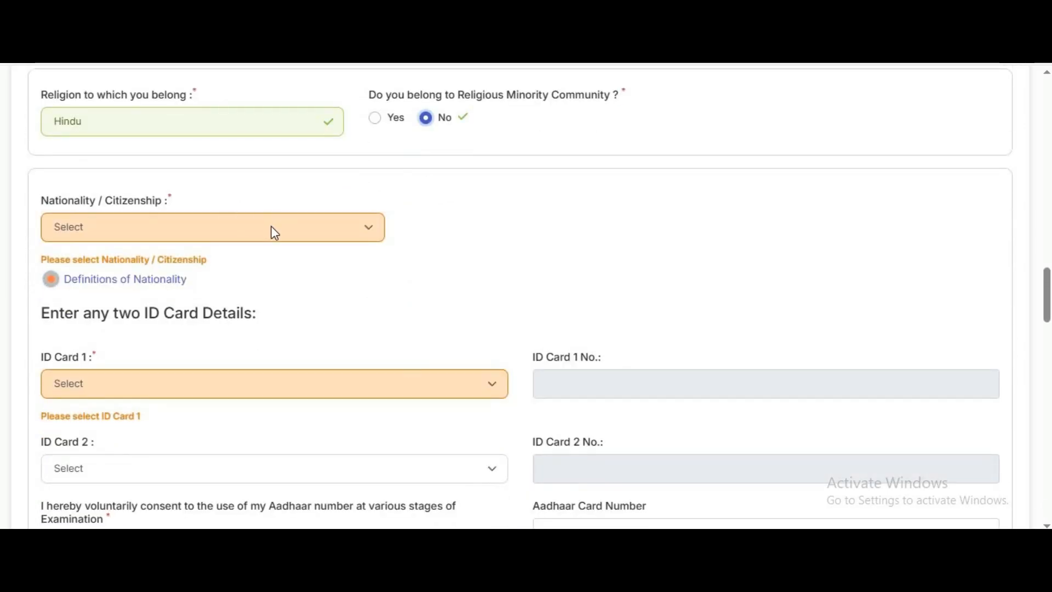
click(275, 233)
click(235, 271)
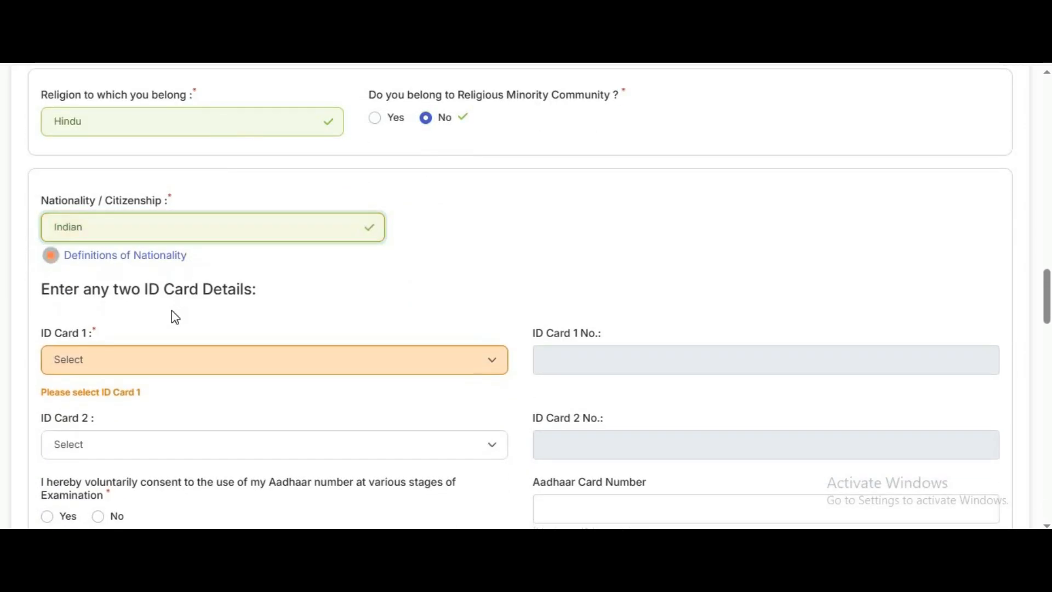
- Choose Aadhaar as ID Card 1 and enter the candidate's Aadhaar number as its card number
scroll(175, 307, down, 3)
click(173, 212)
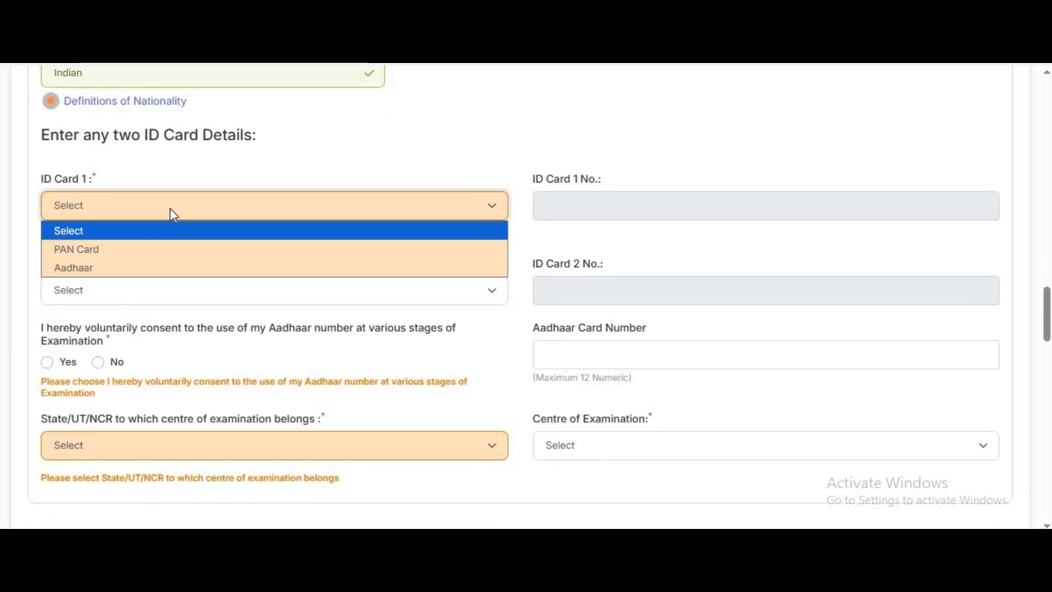
click(154, 269)
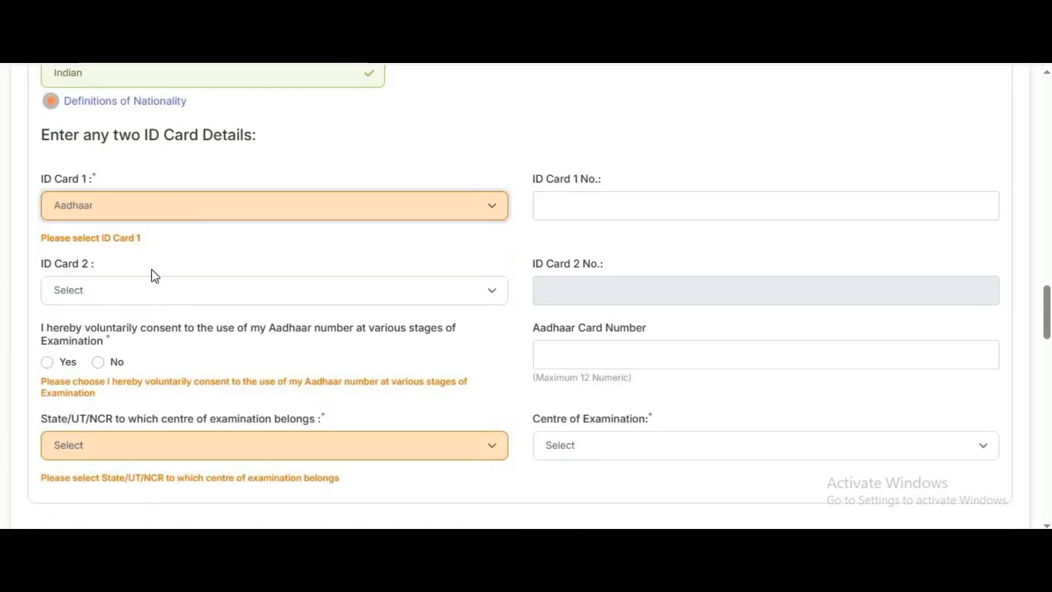
click(562, 207)
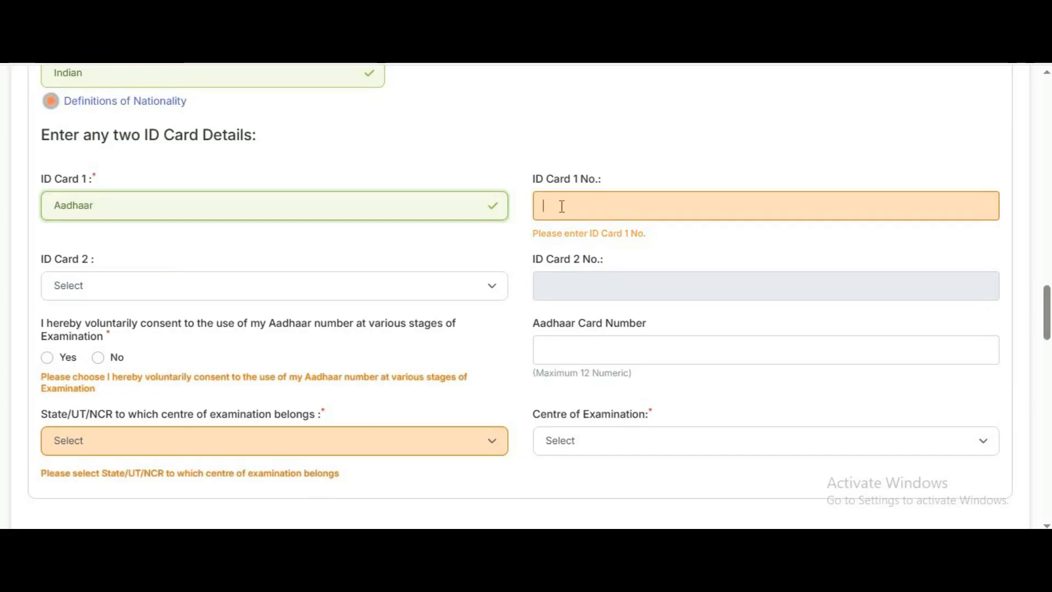
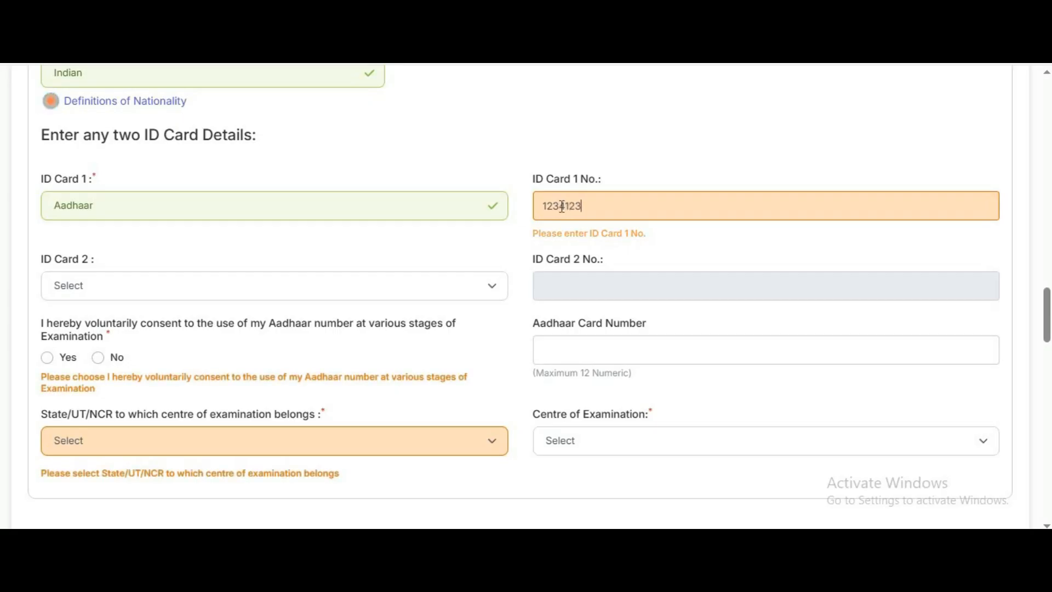
click(515, 249)
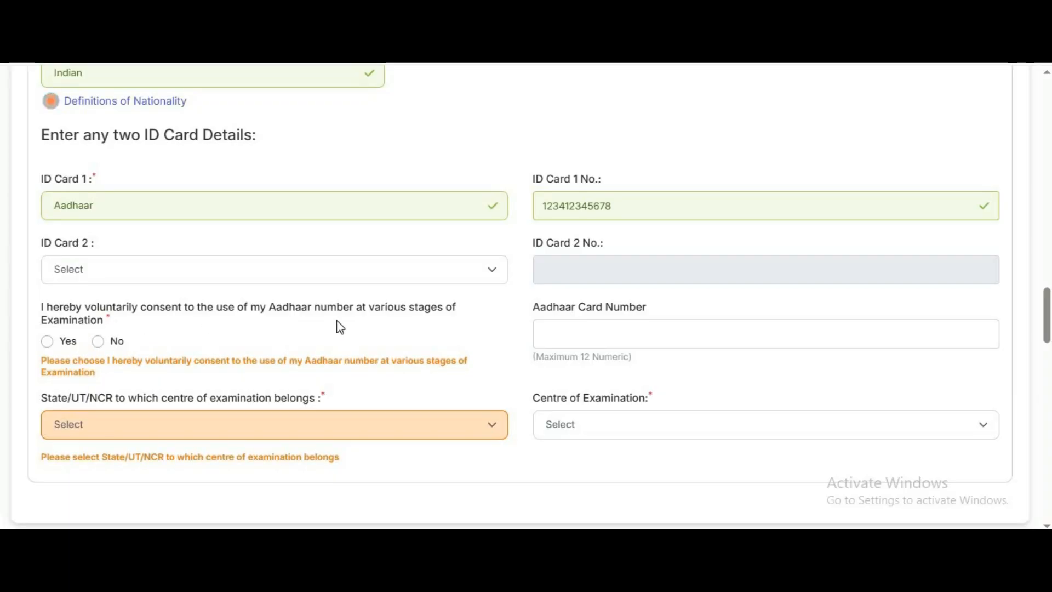
- Answer Yes to consenting to the use of the Aadhaar number at various stages of the examination
click(48, 344)
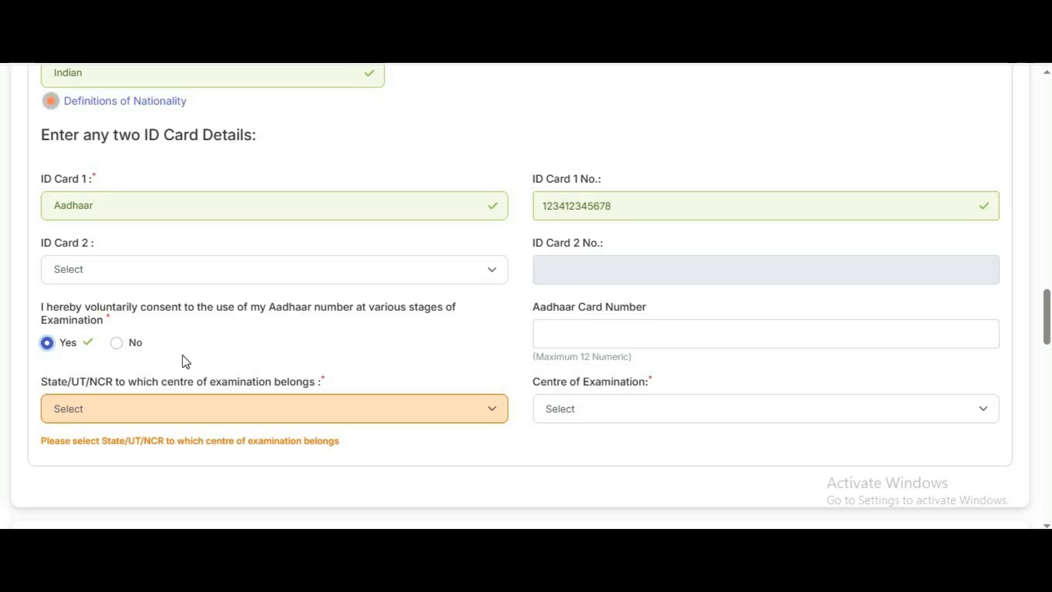
click(561, 329)
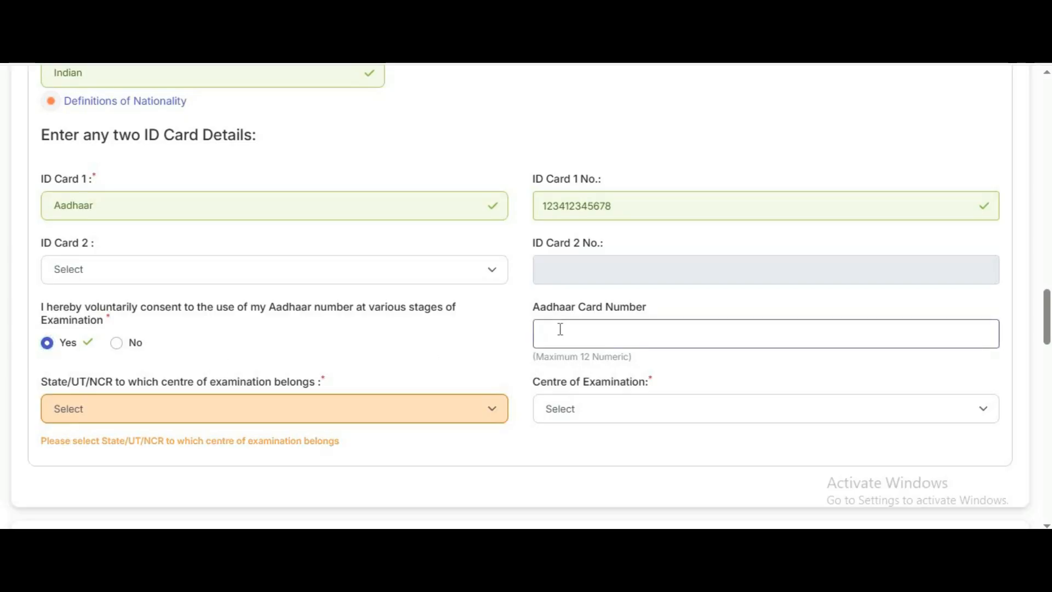
click(513, 343)
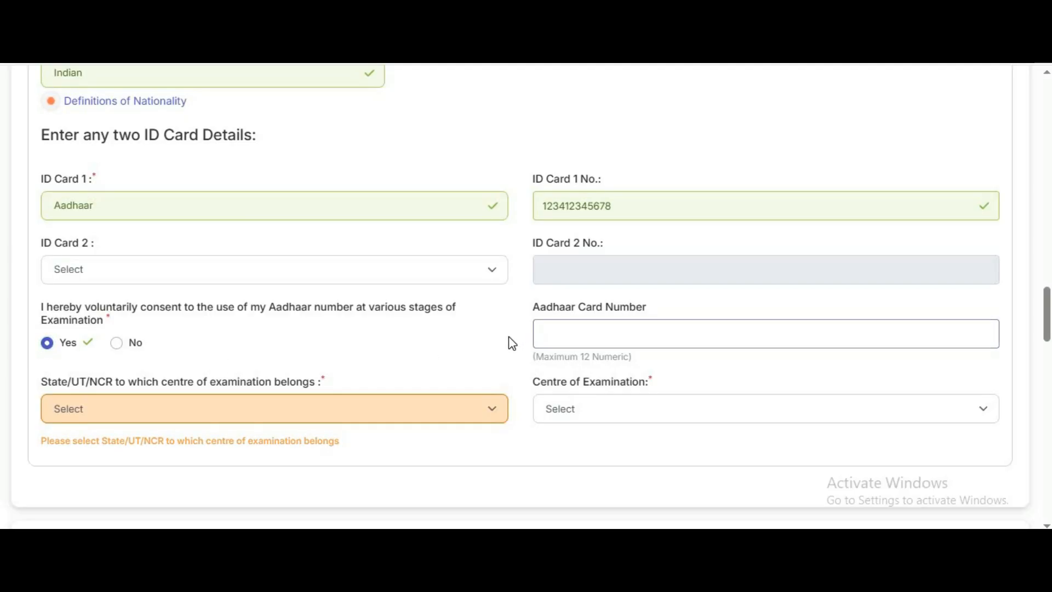
- Set the examination centre's state to Maharashtra and the centre of examination to Pune
click(390, 408)
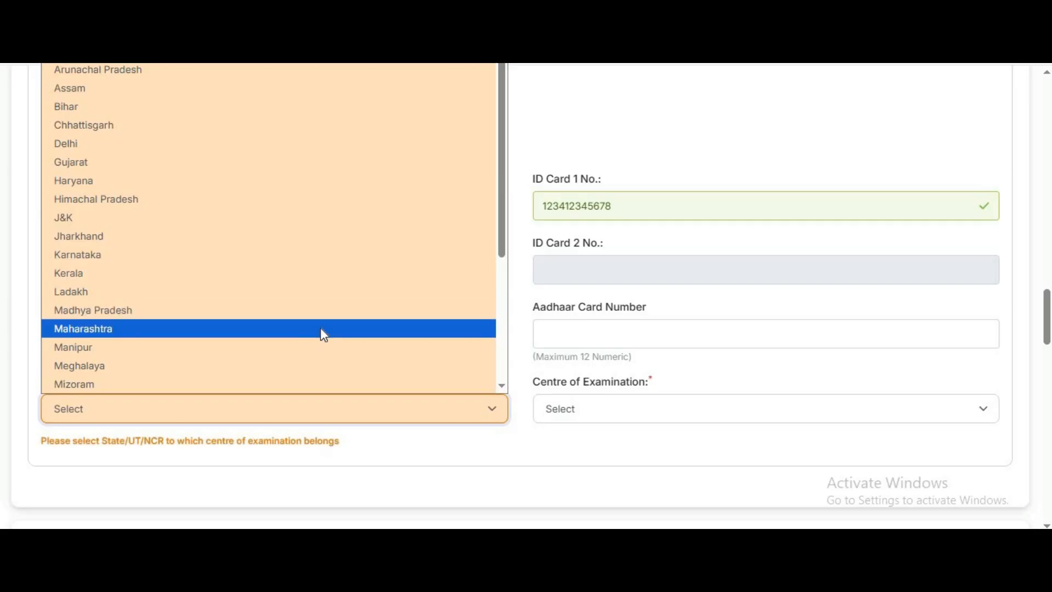
click(323, 331)
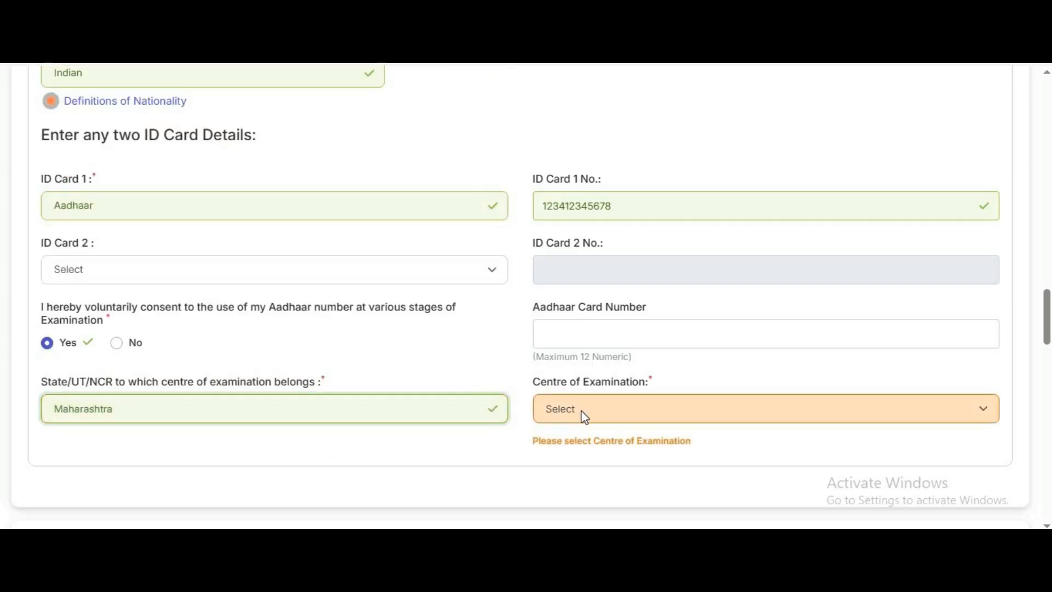
click(585, 418)
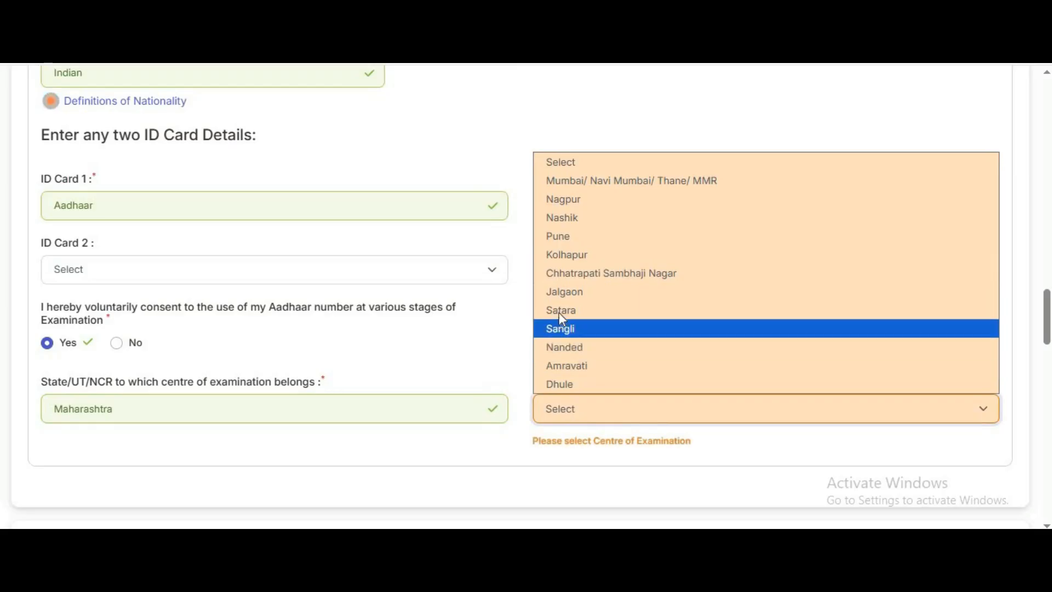
click(557, 241)
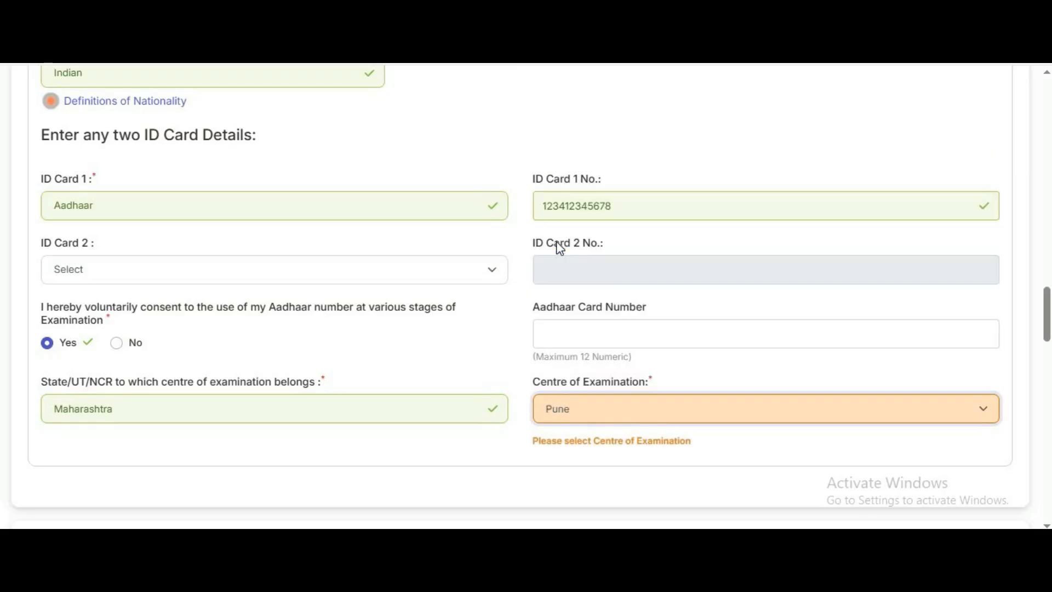
- Set the candidate's date of birth in the personal details and acknowledge the date of birth instructions
scroll(554, 451, down, 7)
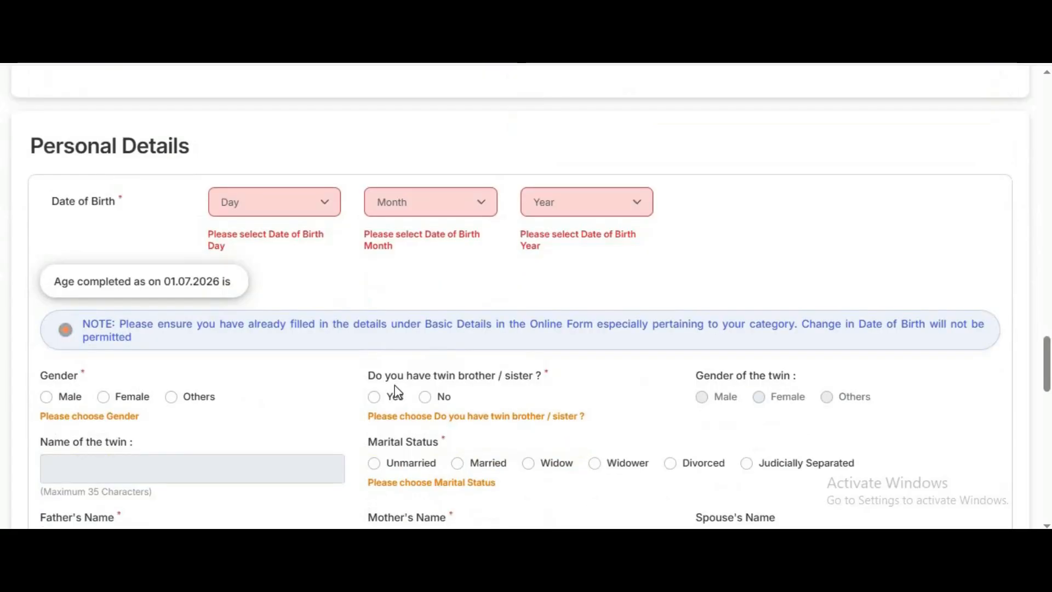
click(323, 202)
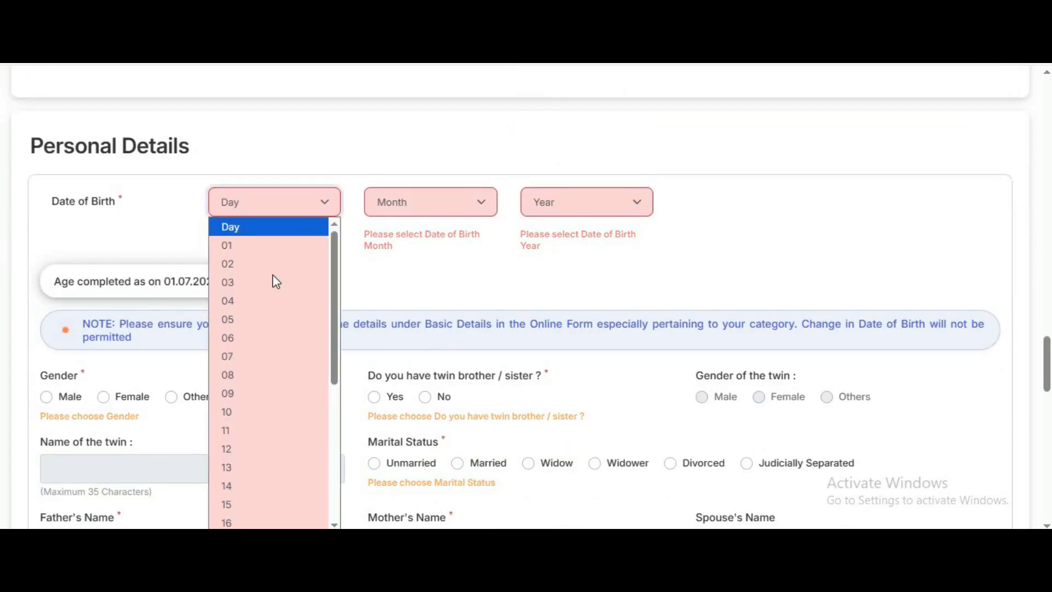
click(257, 320)
click(398, 203)
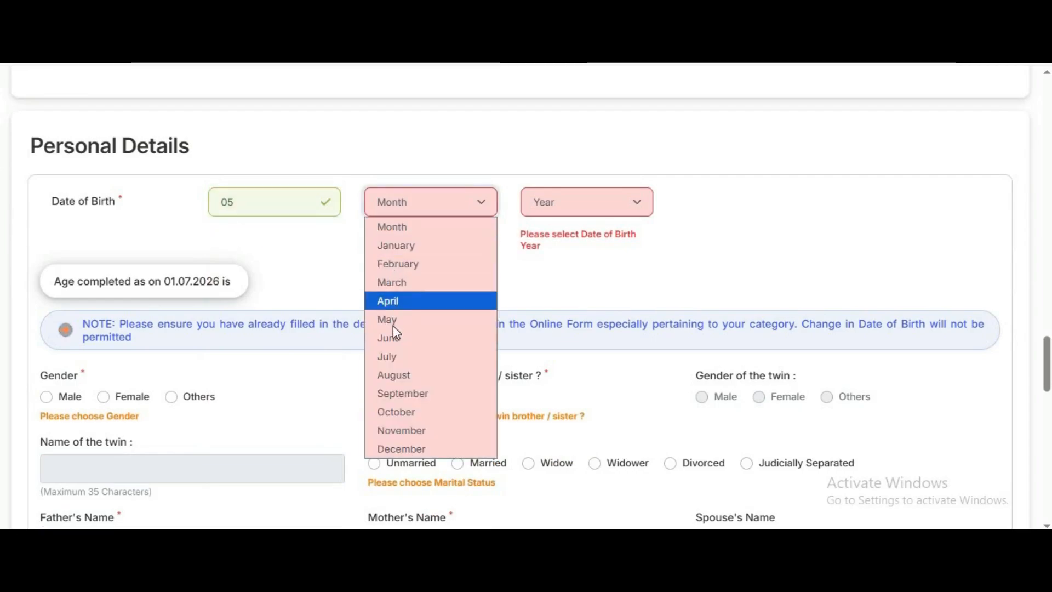
click(395, 357)
click(549, 205)
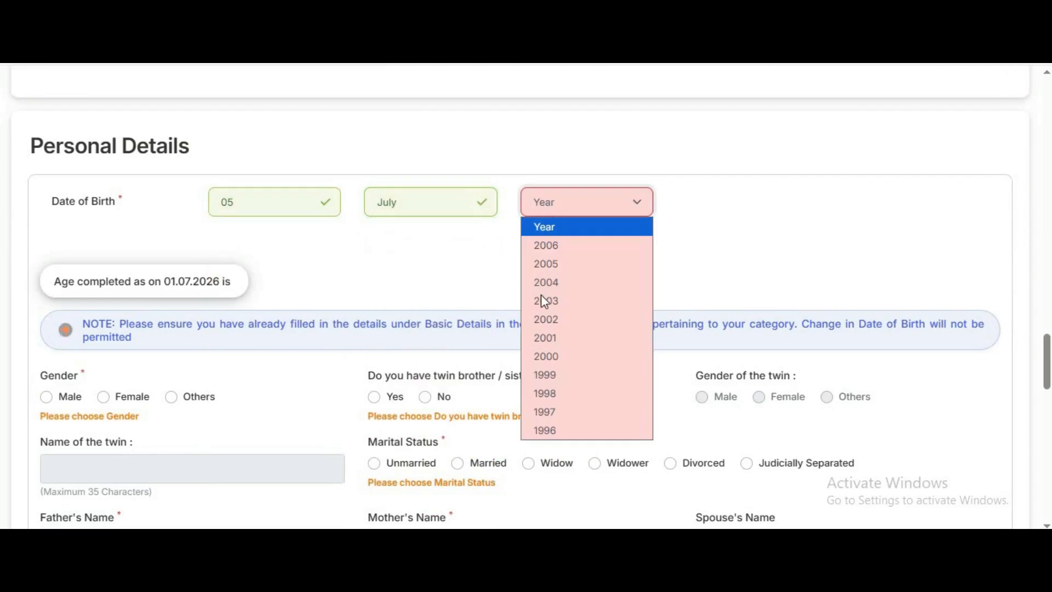
click(537, 357)
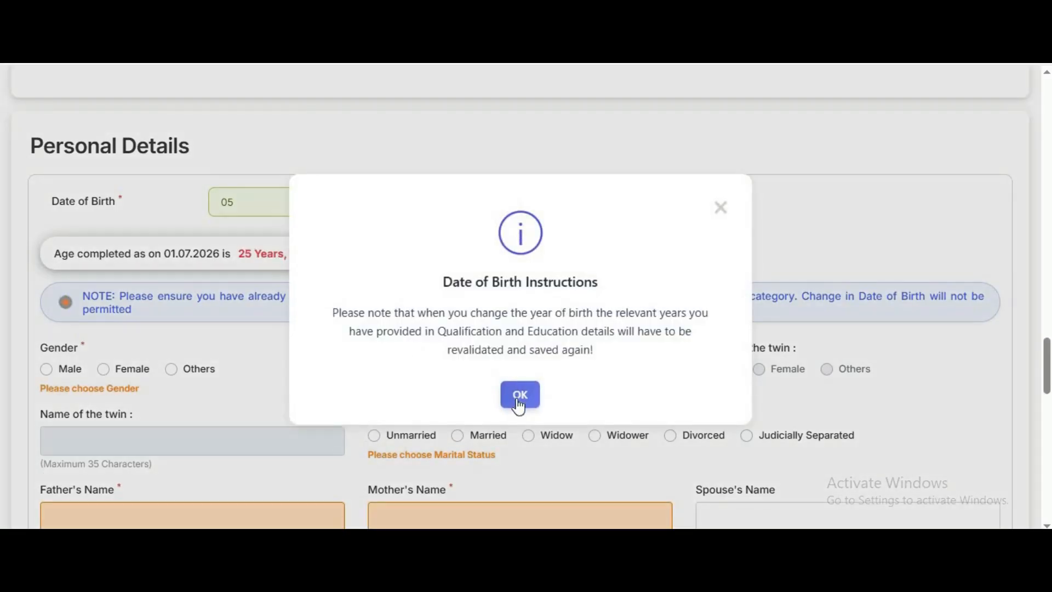
click(517, 396)
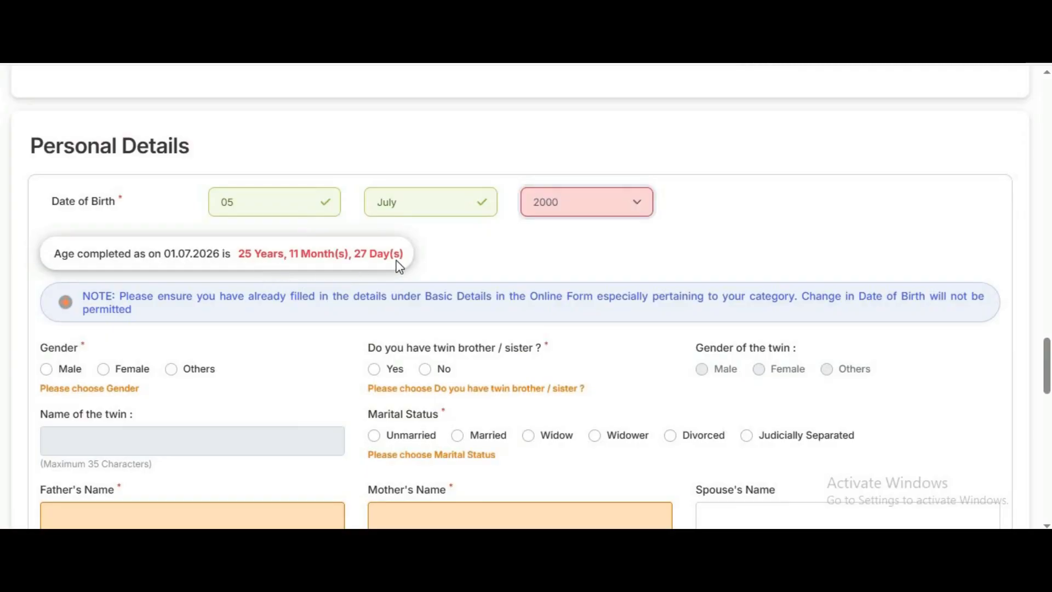
- Set the gender to Male, answer No to having a twin brother / sister, and choose Unmarried as marital status
click(62, 372)
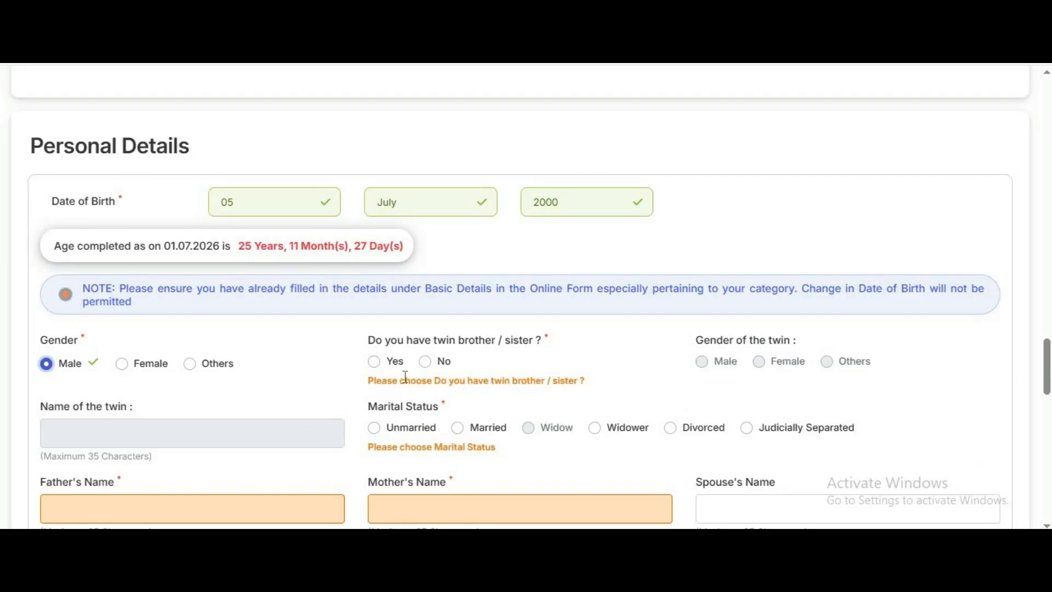
click(430, 363)
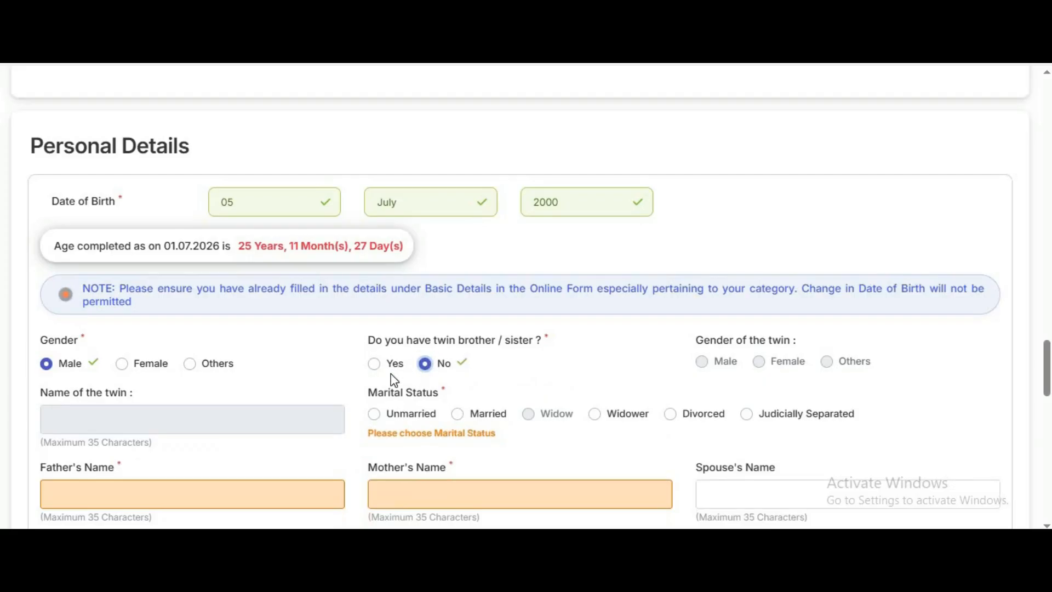
click(379, 424)
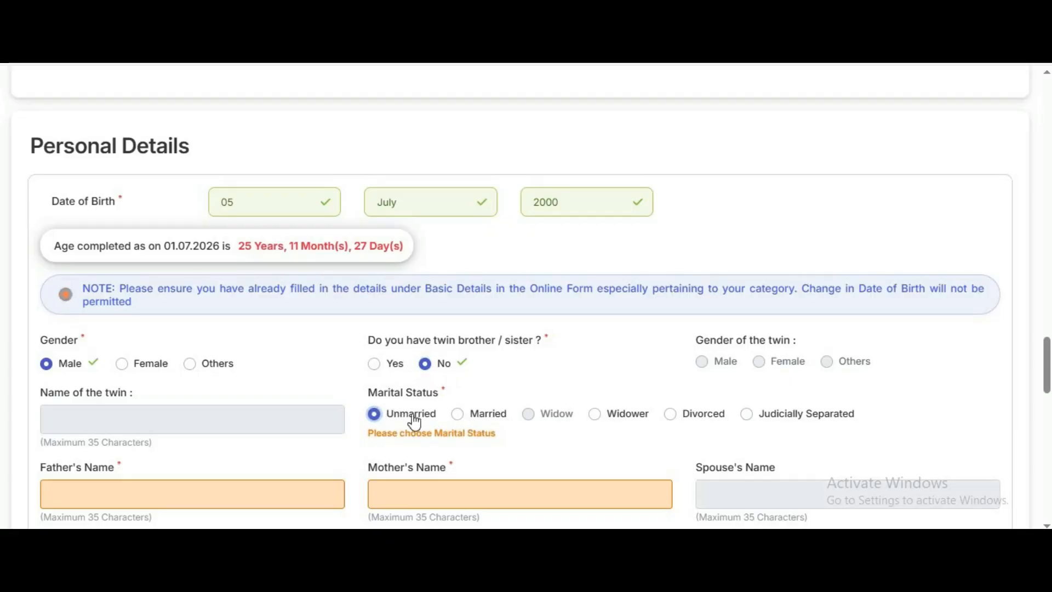
- Enter the father's name and the mother's name in the personal details
scroll(242, 343, down, 3)
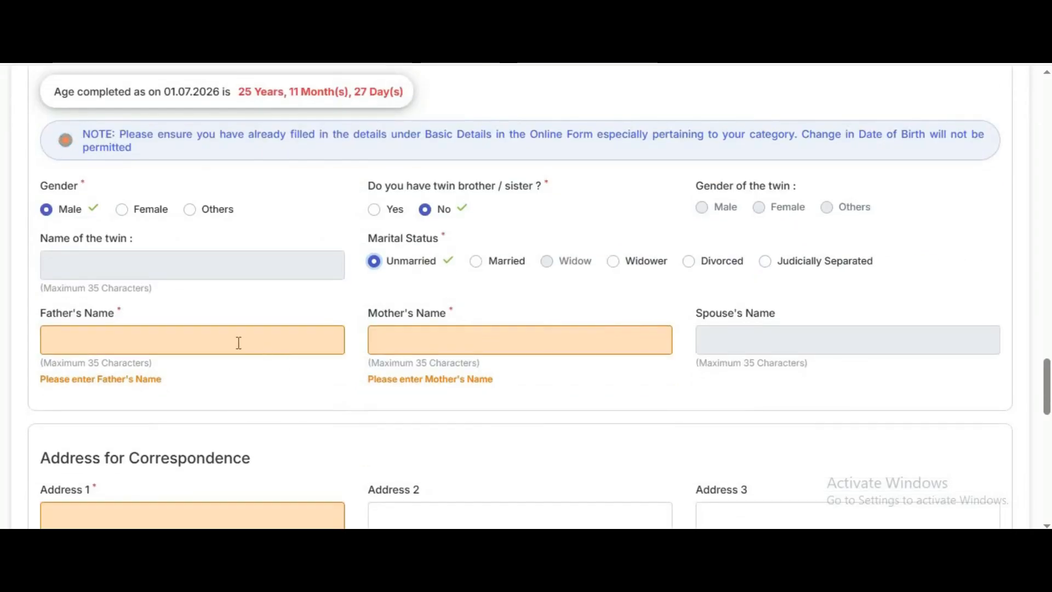
click(242, 343)
text(KISHORE)
key(Tab)
text(GEETA)
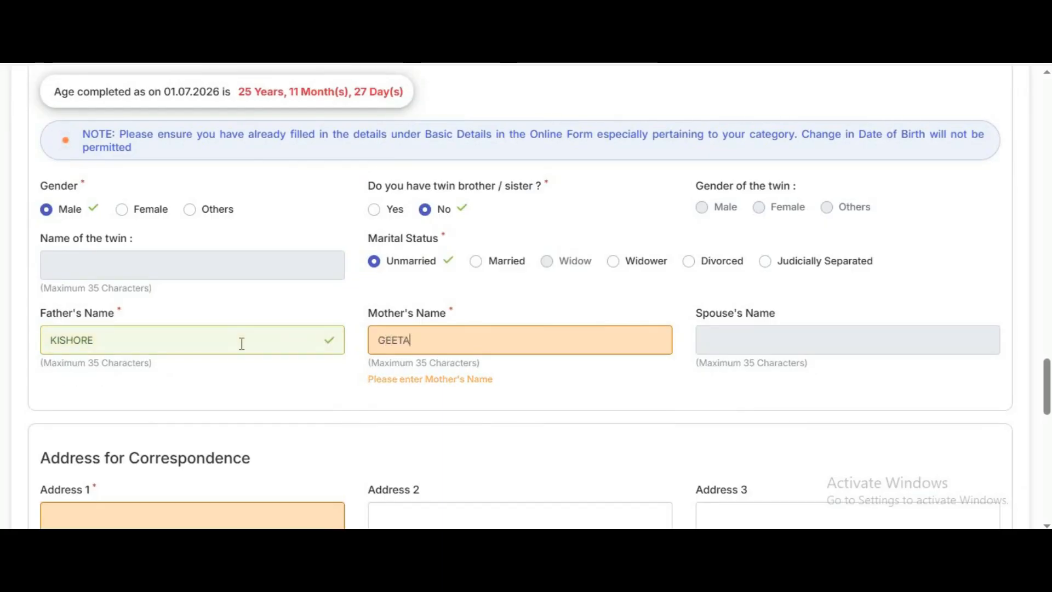
key(Tab)
- Fill in the three address lines of the address for correspondence
scroll(242, 344, down, 5)
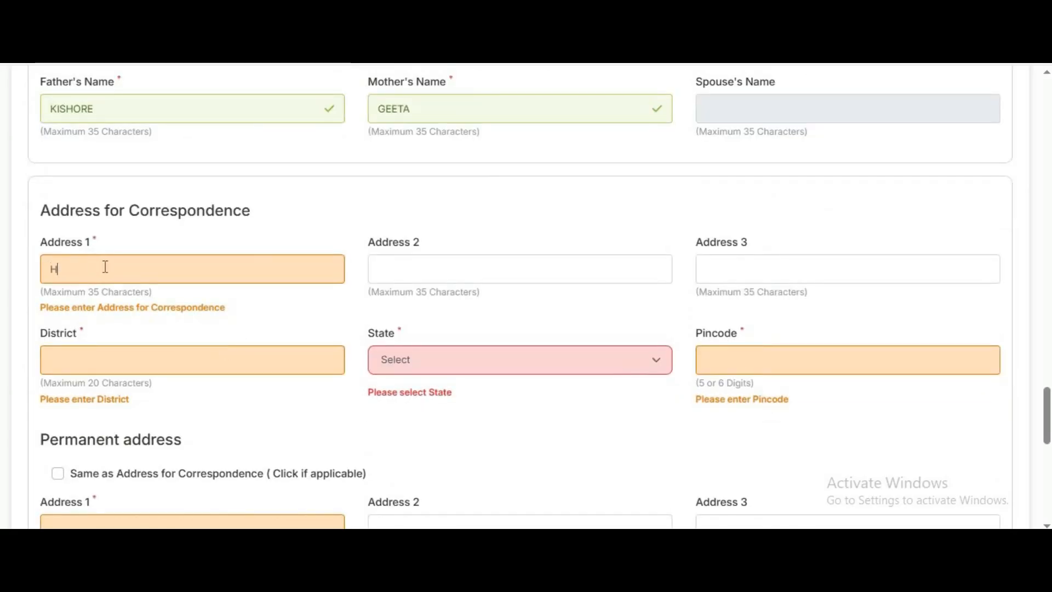
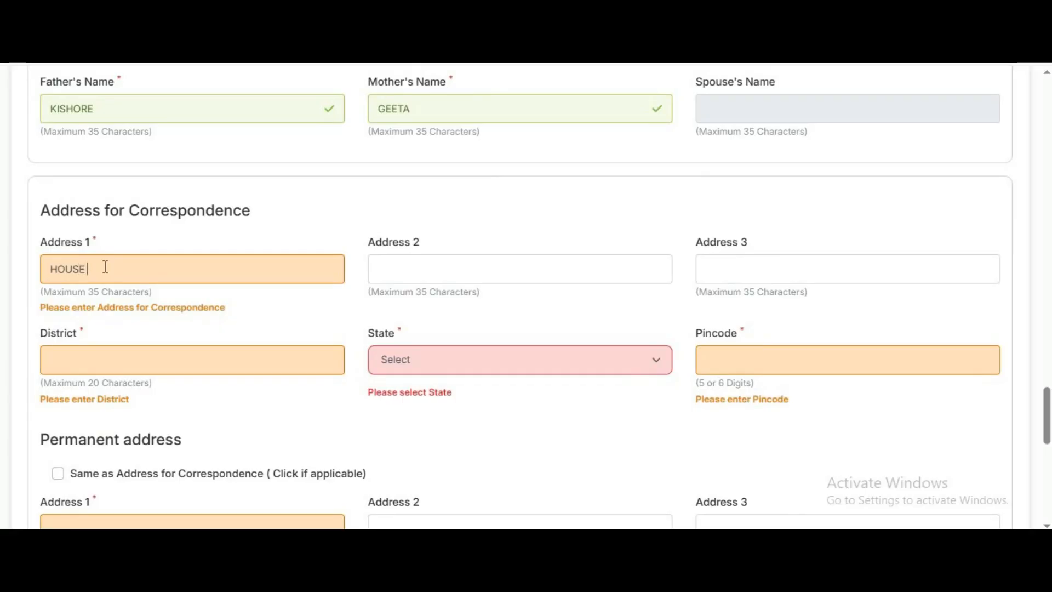
key(Tab)
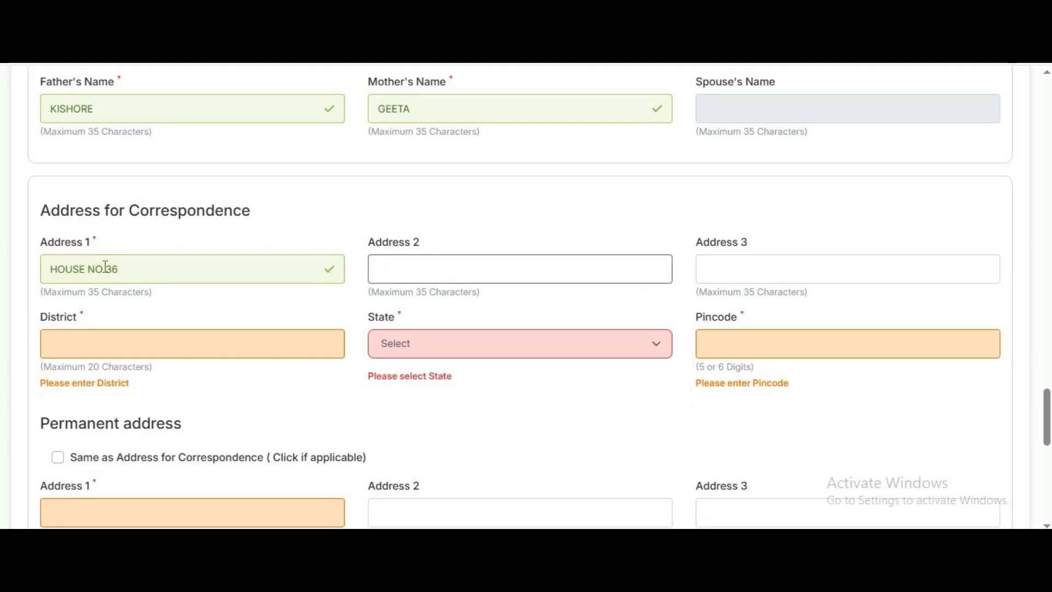
key(Tab)
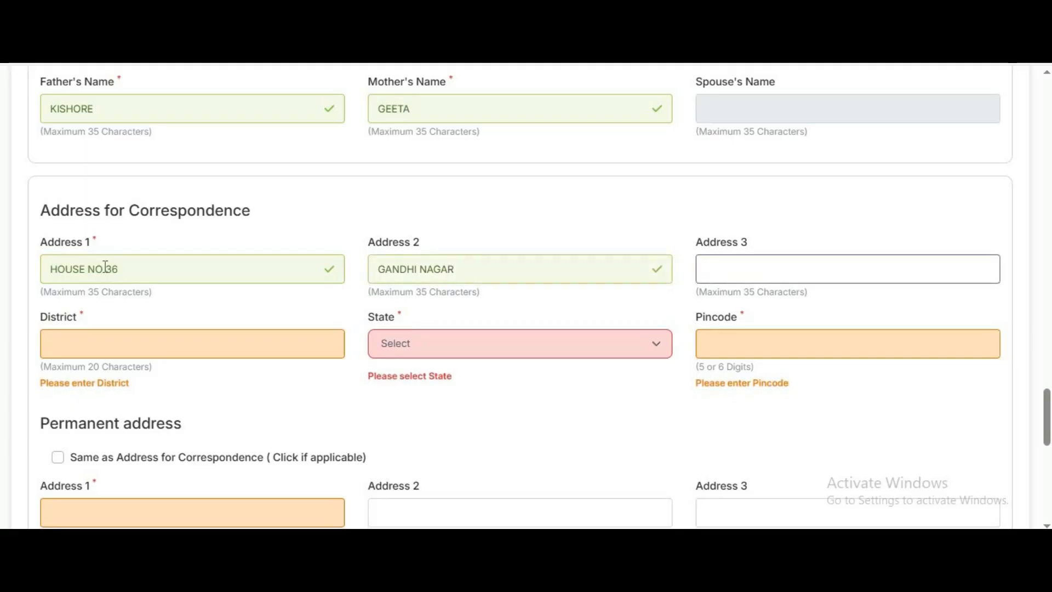
text(PADA)
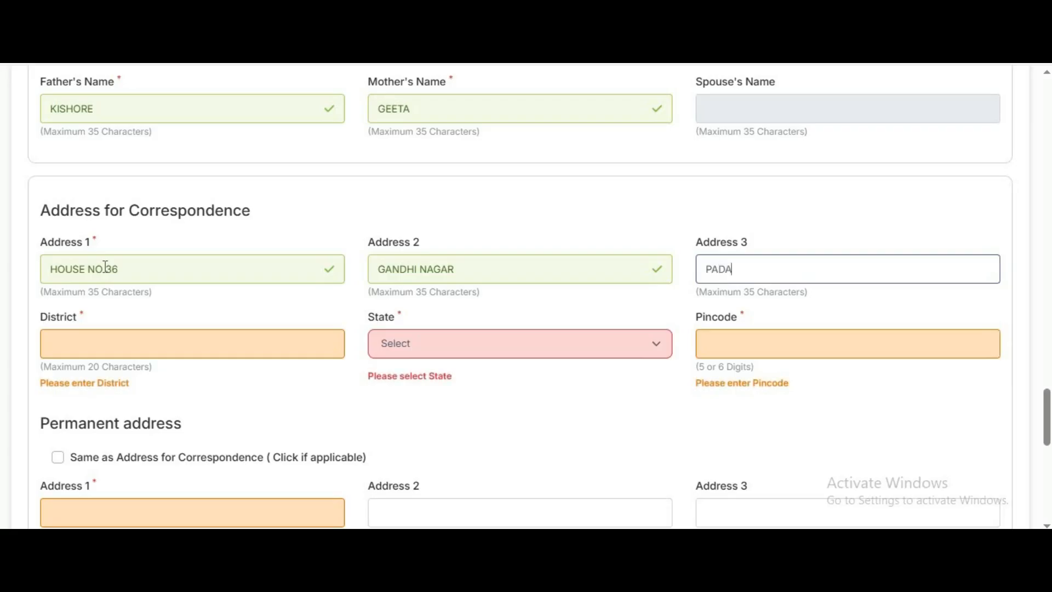
text(V)
key(Tab)
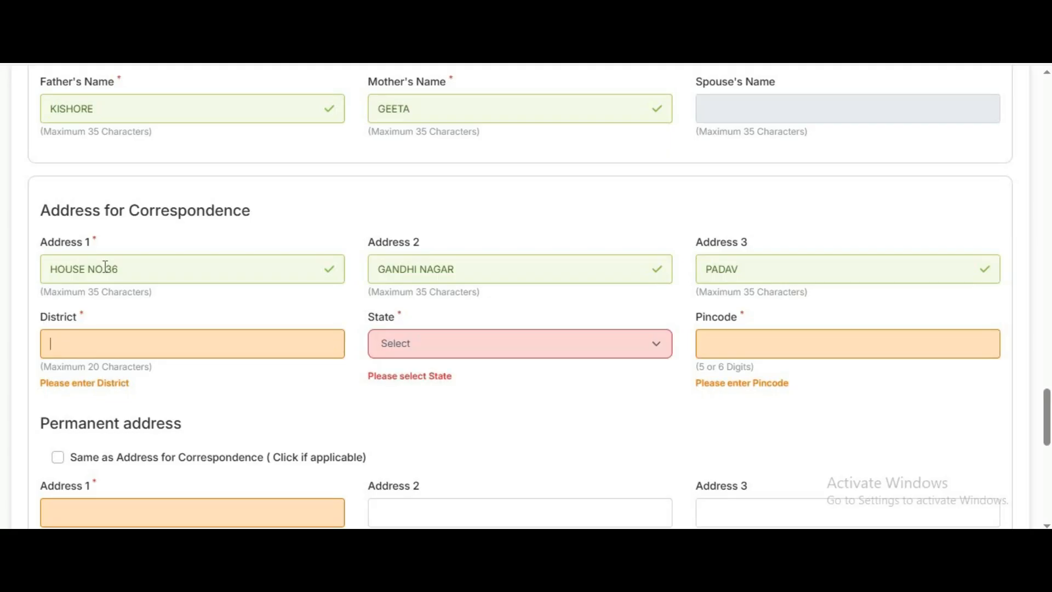
- Complete the address for correspondence with the candidate's district, Maharashtra as the state, and the pincode
text(M)
text(P)
text(UNE)
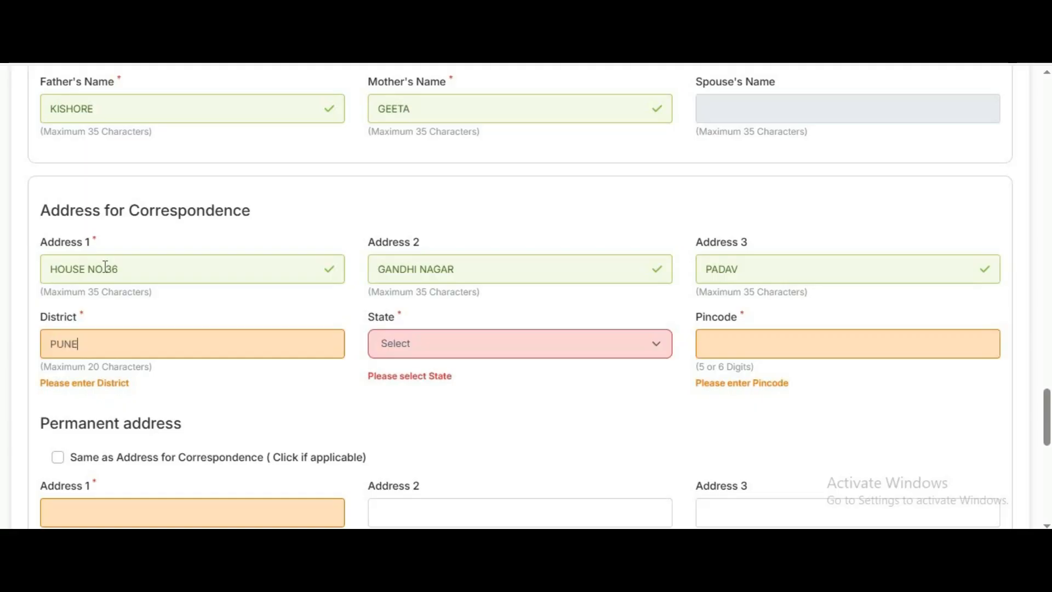
key(Tab)
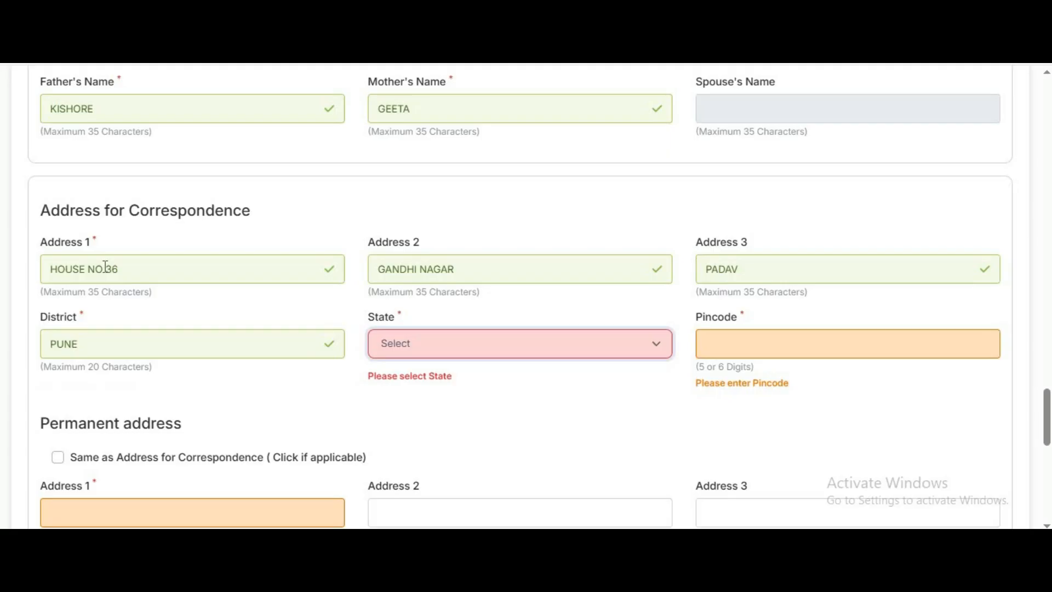
key(m)
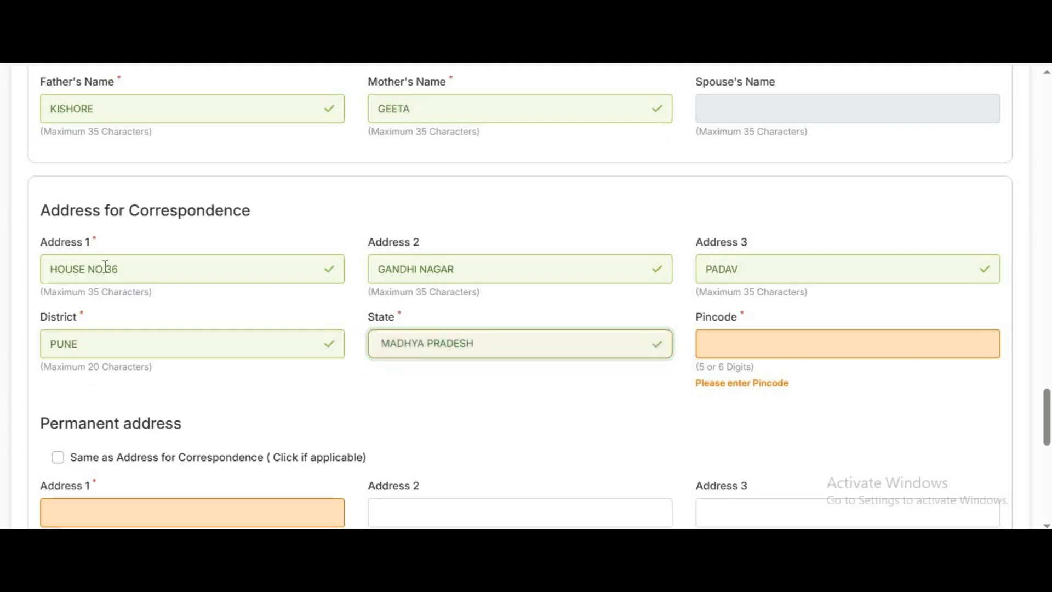
key(m)
key(Tab)
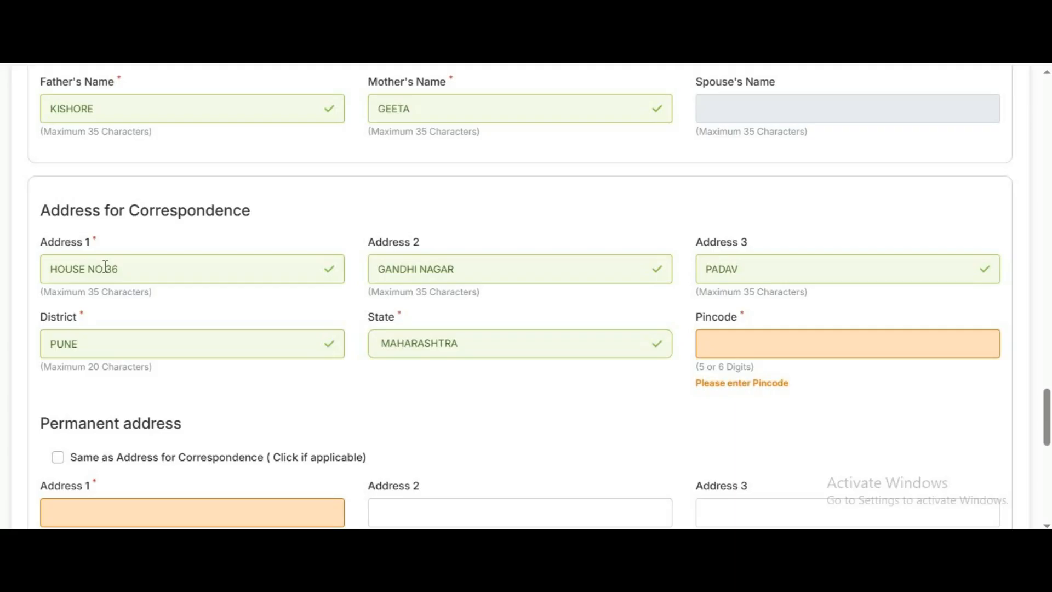
text(474001)
- Mark the permanent address as same as the address for correspondence and choose Permanent Address for GST invoicing
scroll(112, 269, down, 4)
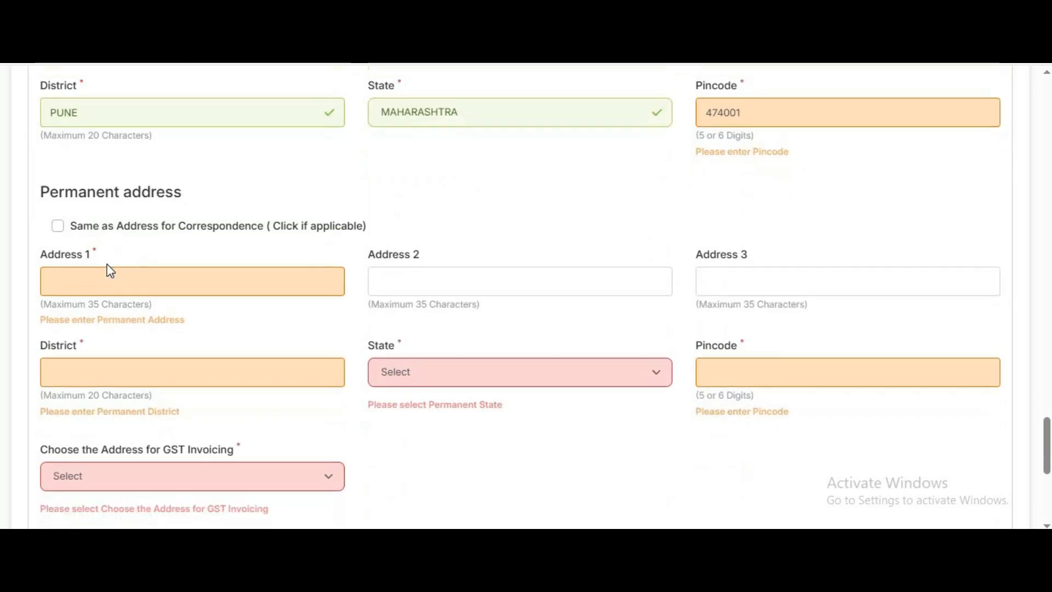
click(58, 229)
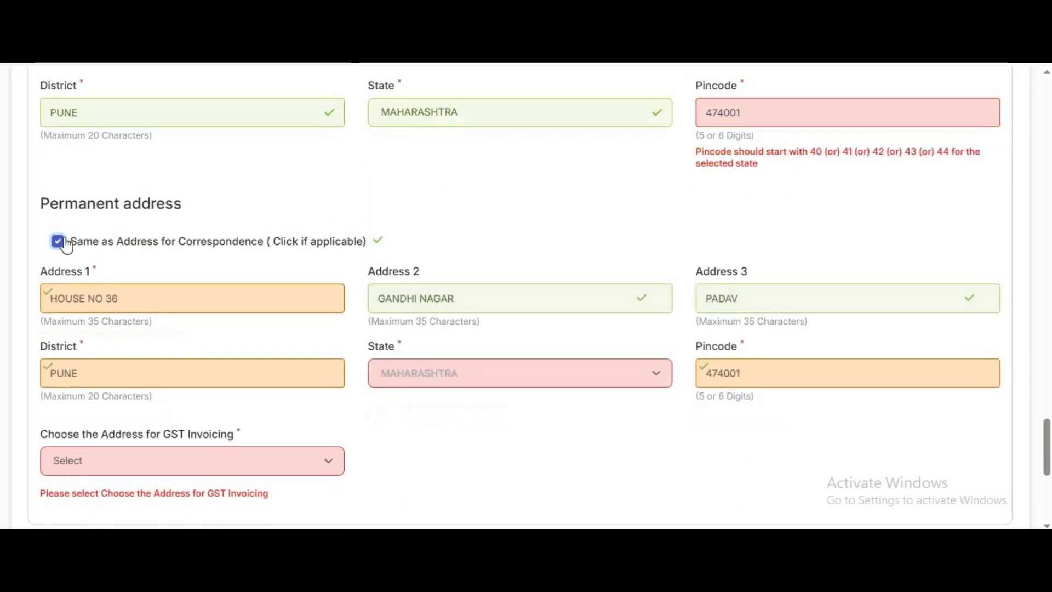
scroll(141, 362, down, 3)
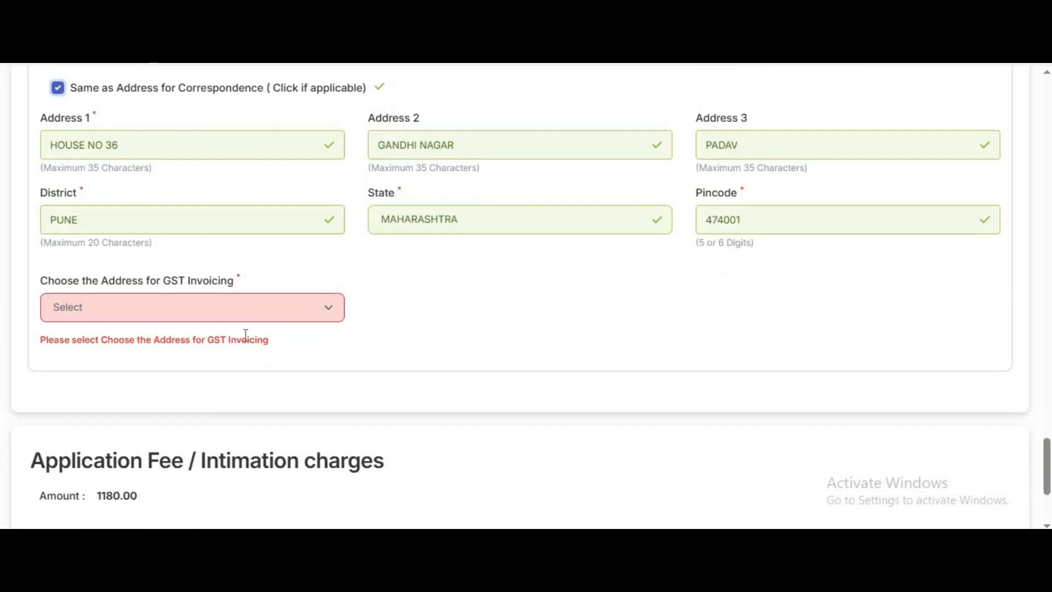
click(305, 312)
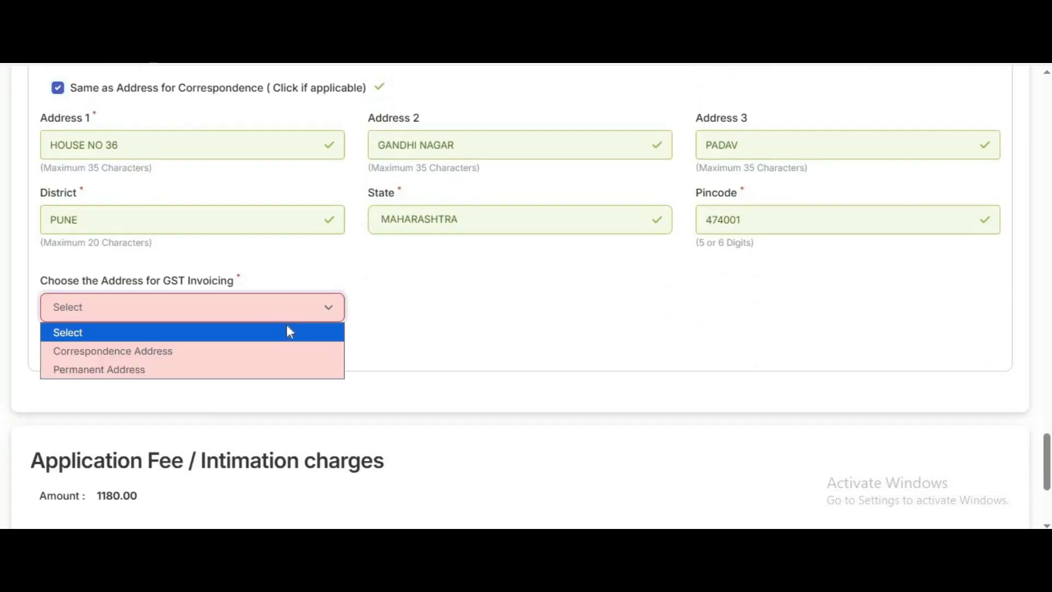
click(264, 368)
- Validate the details and correct the correspondence address's pincode to one accepted for Maharashtra
scroll(224, 378, down, 3)
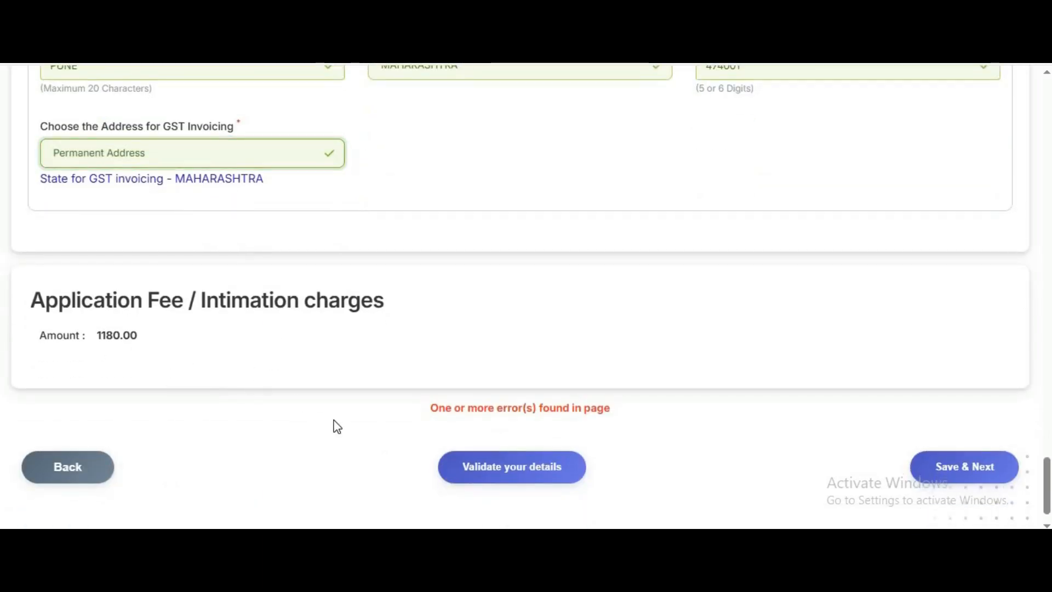
click(486, 471)
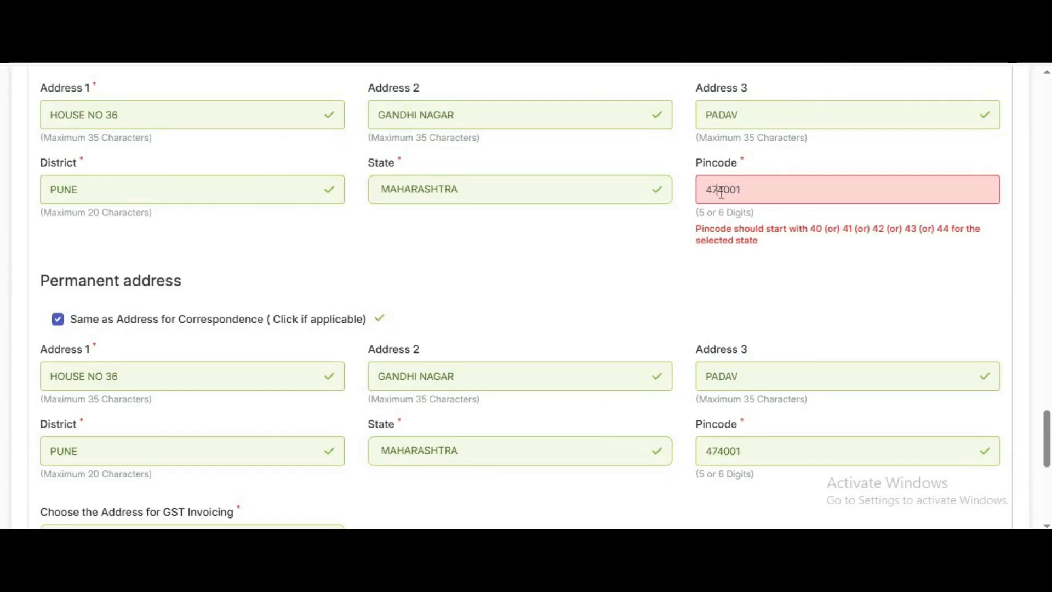
key(BackSpace)
text(0)
- Validate the corrected details again and save them to proceed to the Qualification / Experience / Languages section
scroll(731, 303, down, 2)
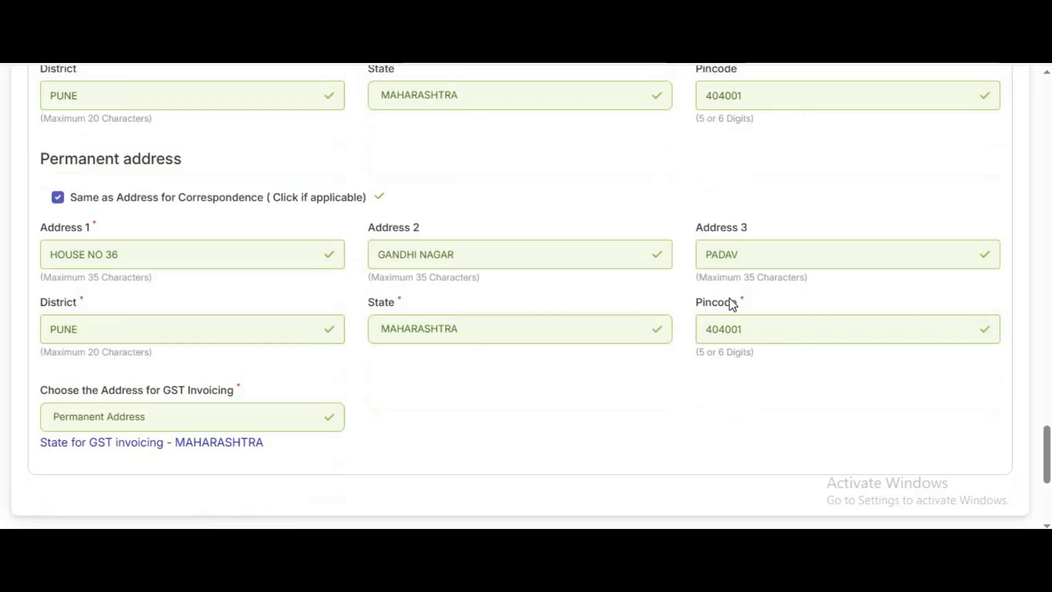
scroll(732, 305, down, 5)
click(527, 428)
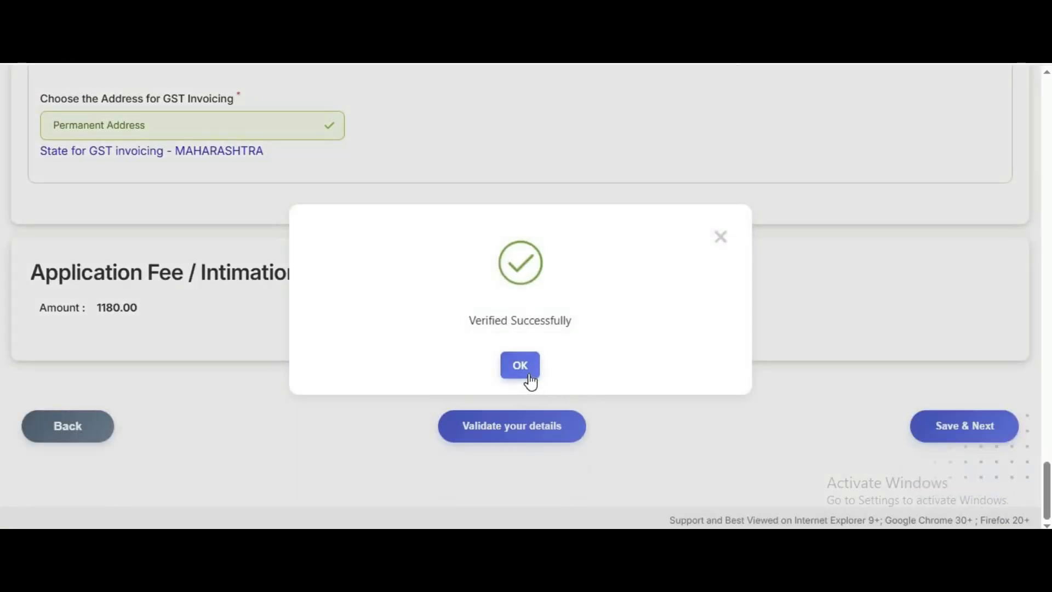
click(524, 369)
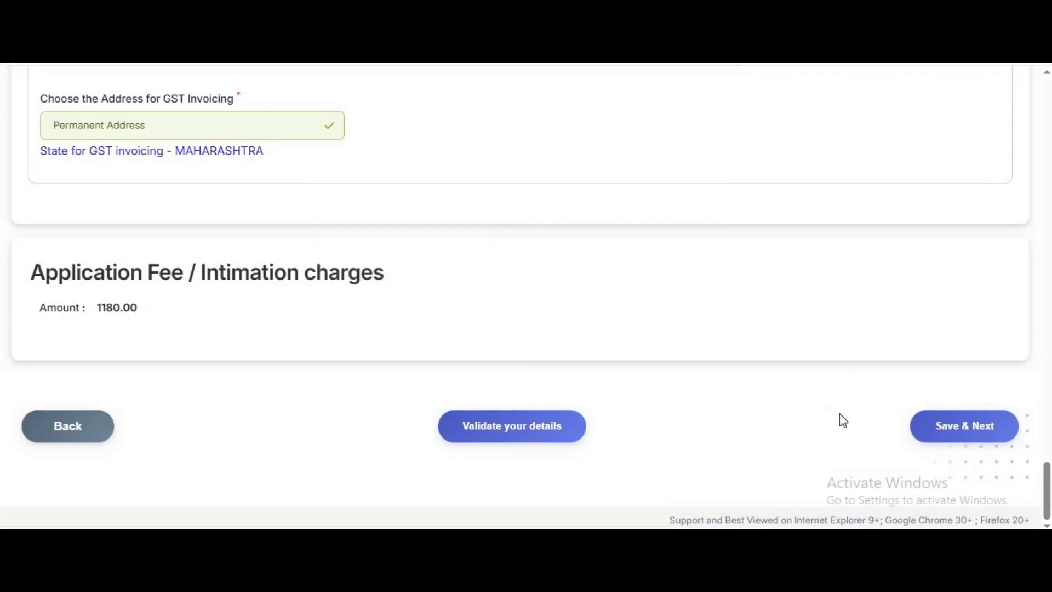
click(962, 428)
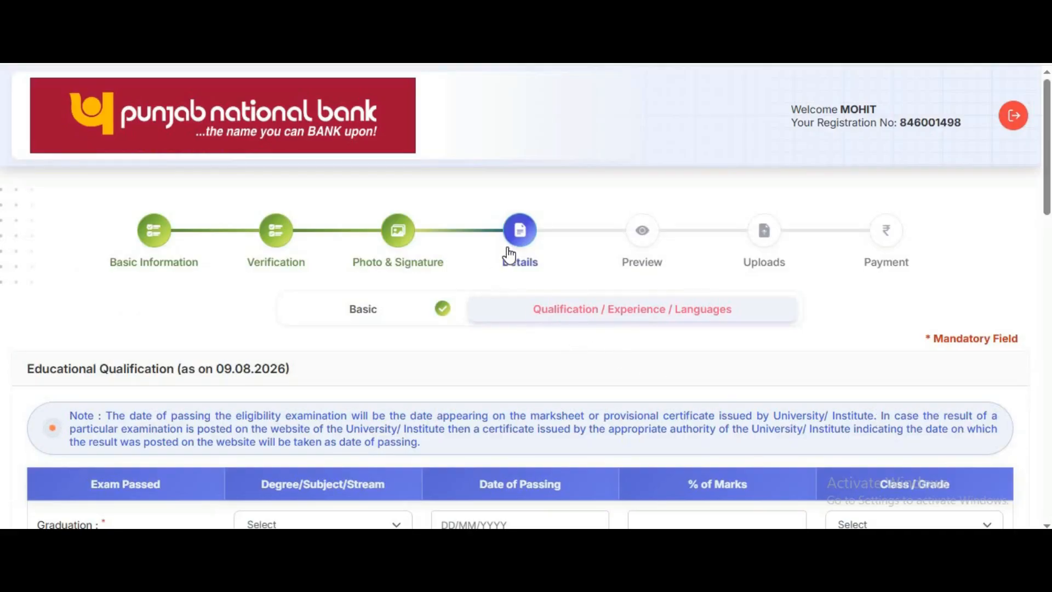
- Enter the Graduation row's stream as Commerce and its date of passing as 10/07/2024
scroll(509, 343, down, 4)
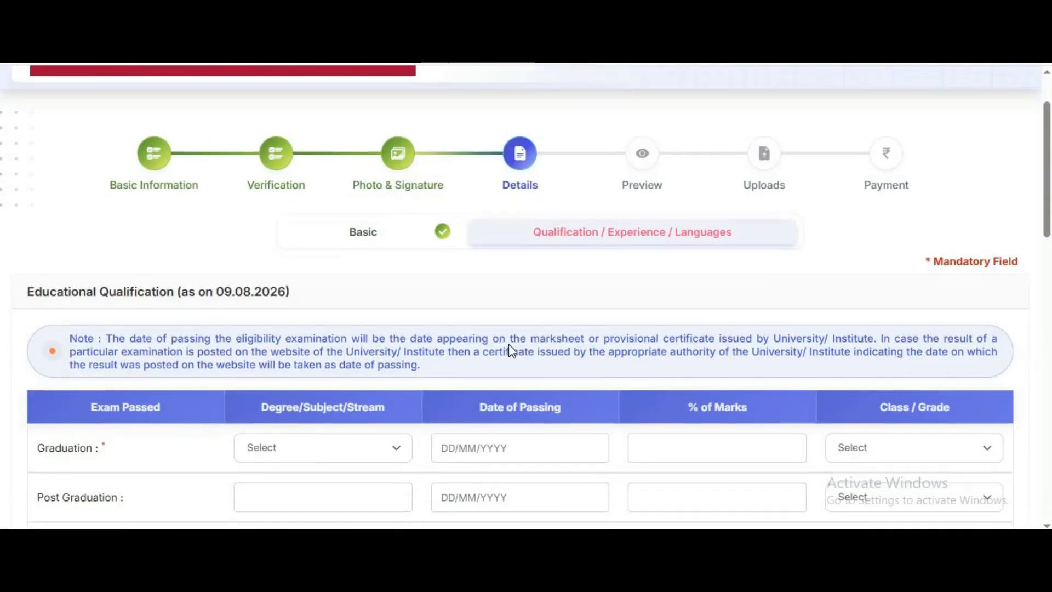
click(320, 296)
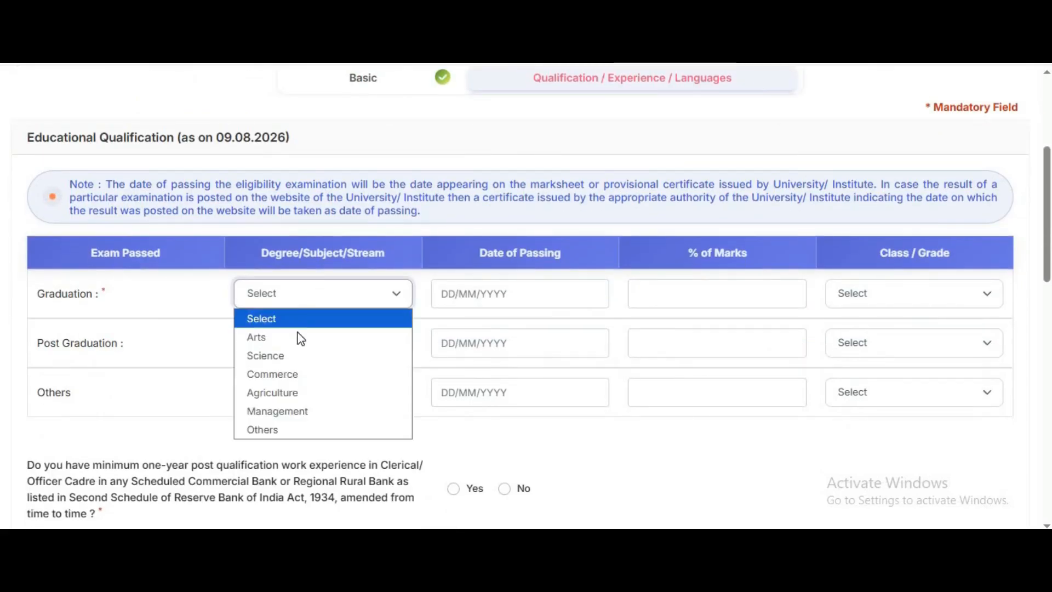
click(299, 378)
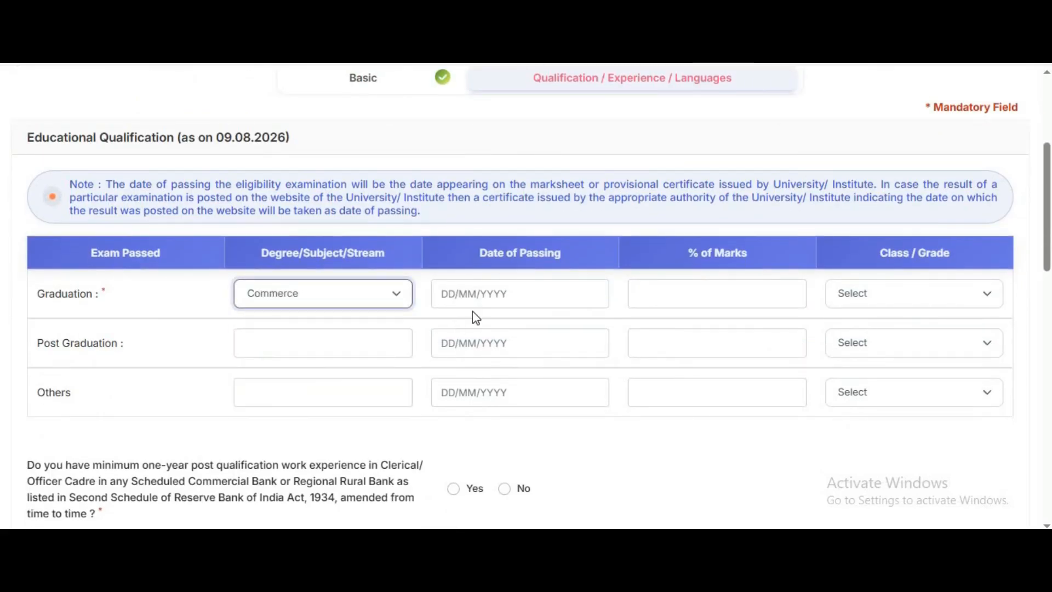
click(509, 296)
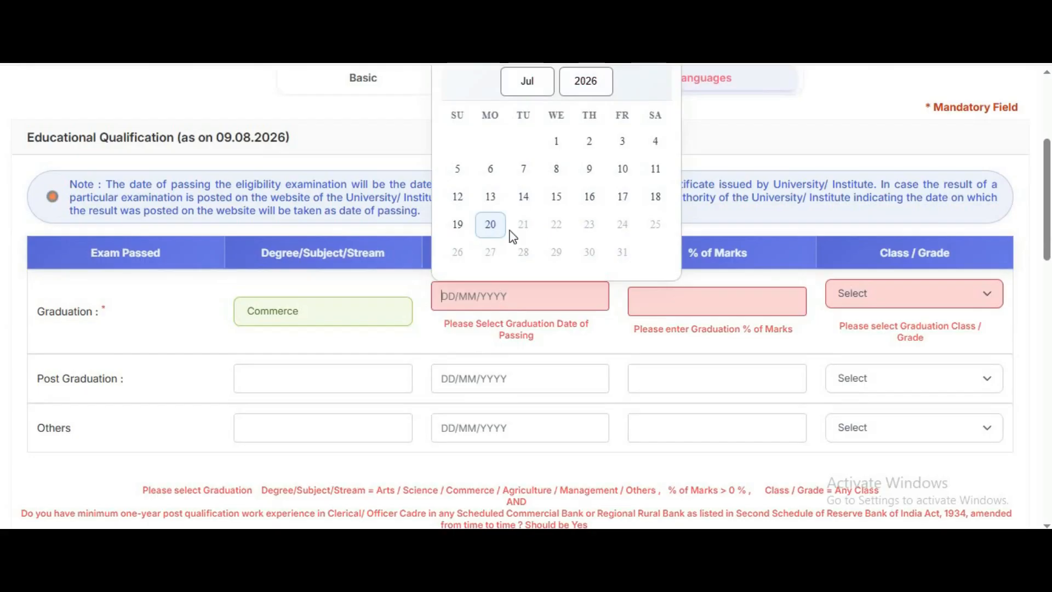
click(601, 88)
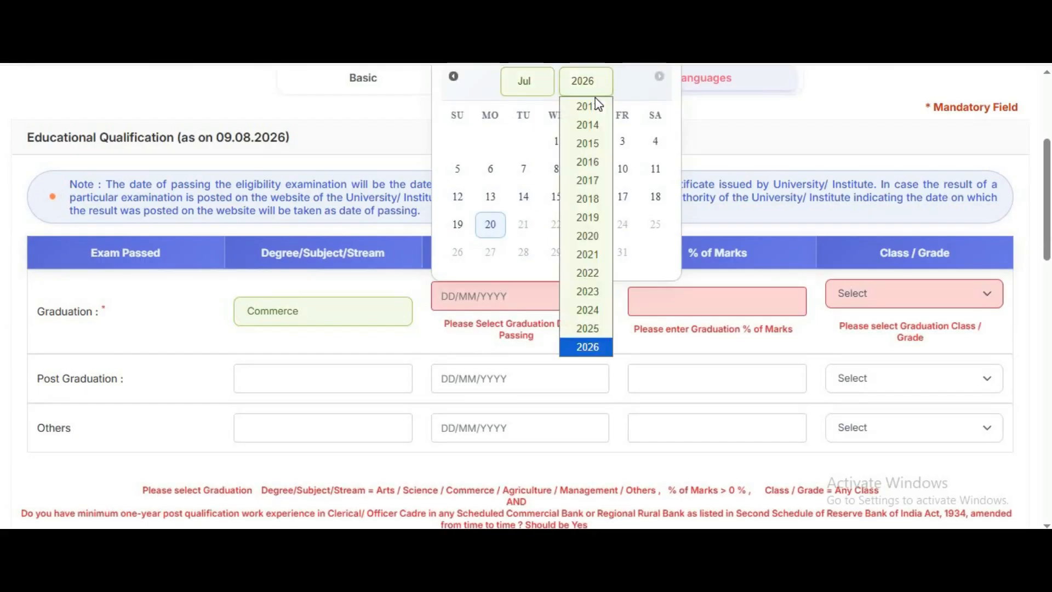
click(585, 309)
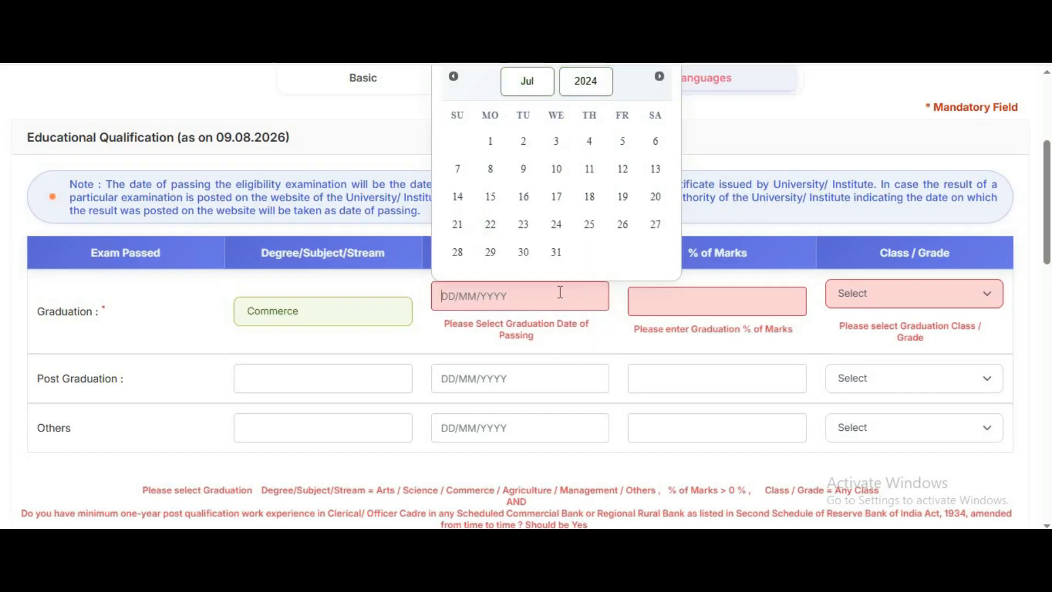
click(556, 169)
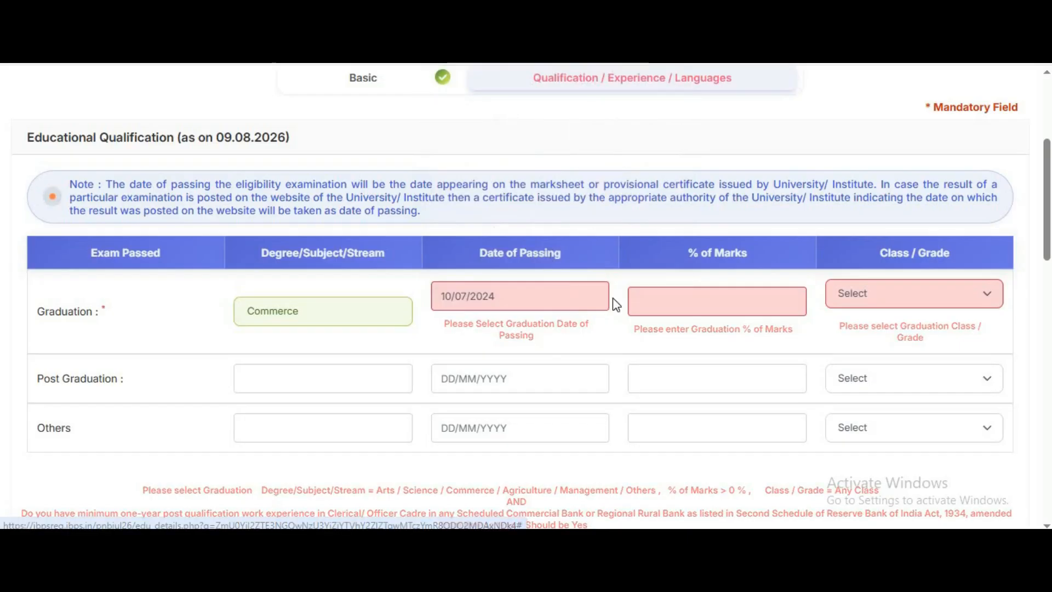
- Complete the Graduation row with 78 % marks and First Class as the class
click(694, 296)
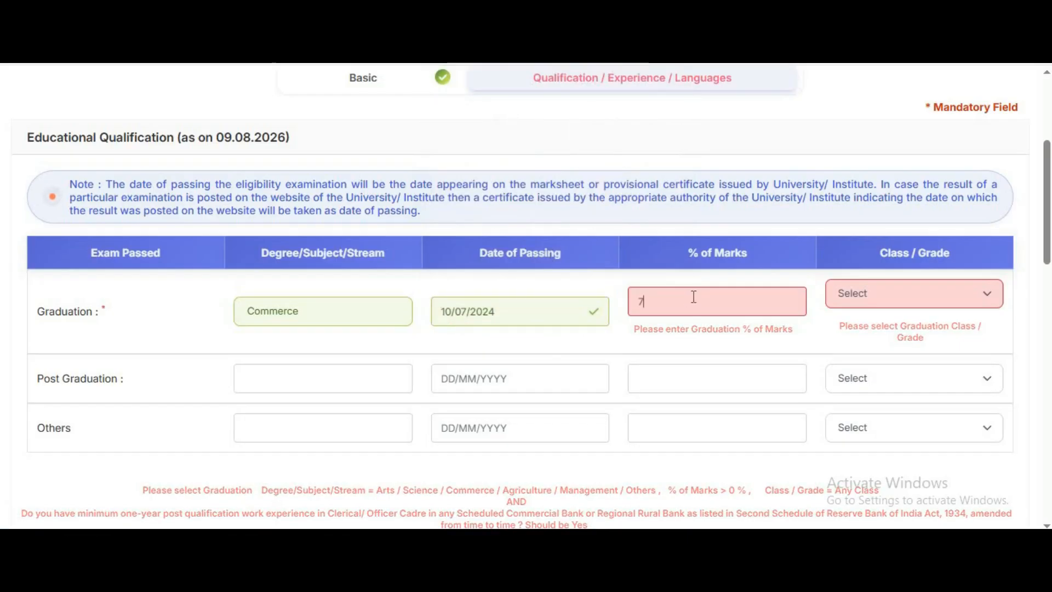
text(78)
click(847, 296)
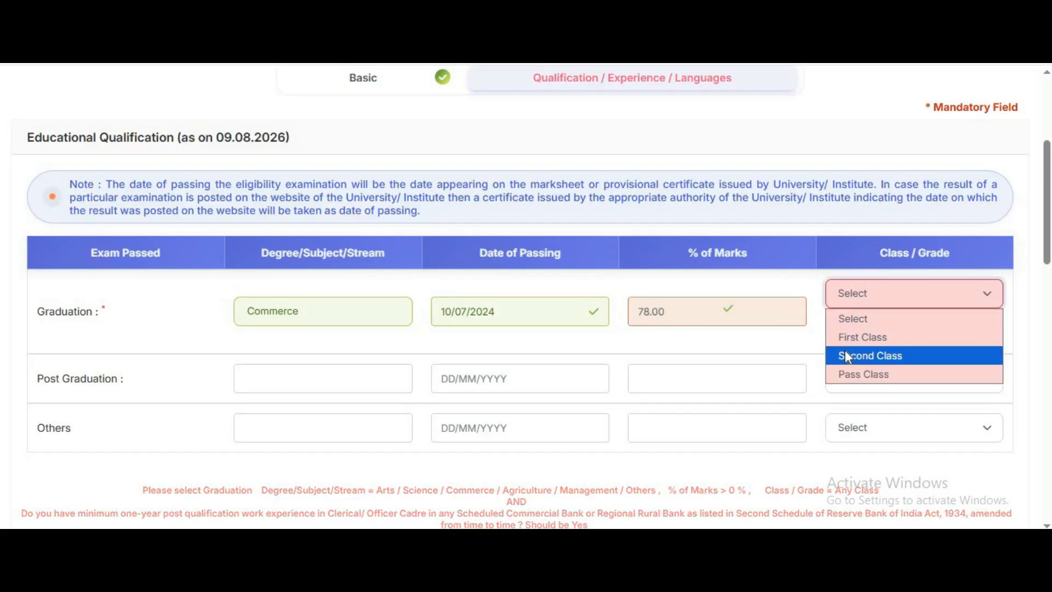
click(847, 344)
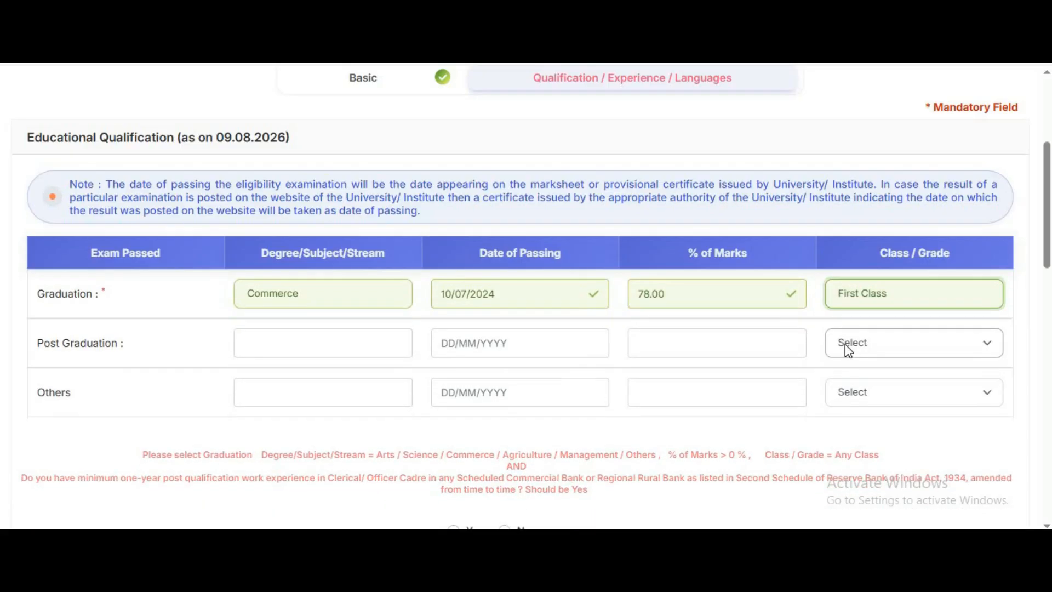
click(851, 294)
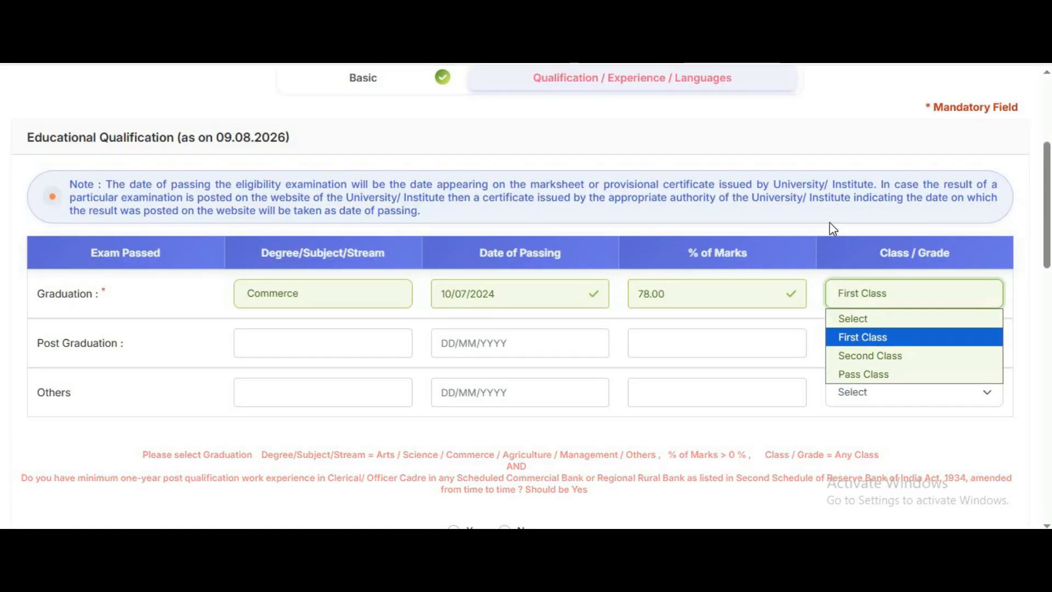
click(830, 243)
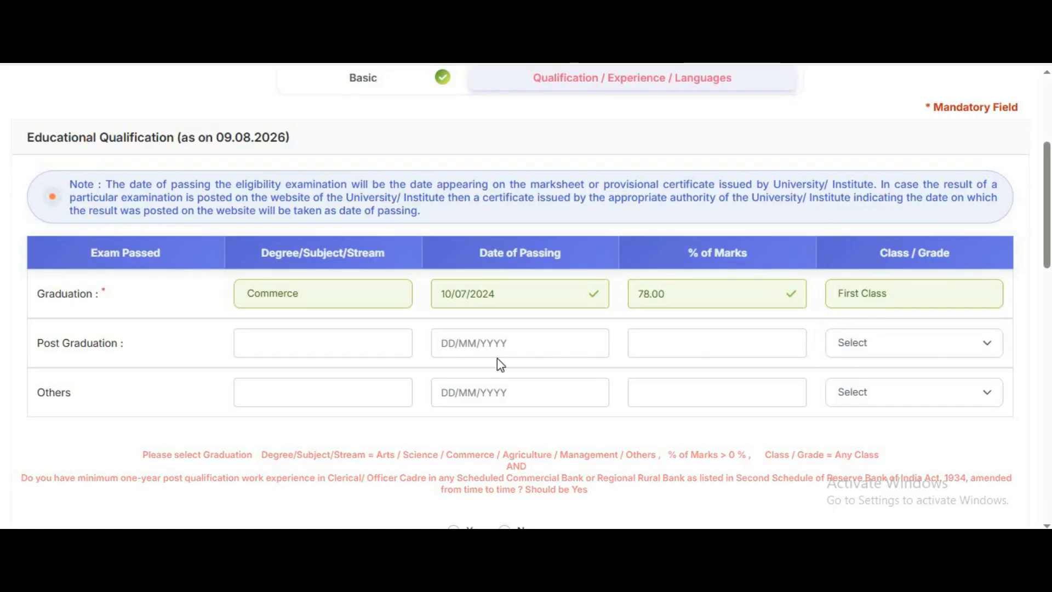
- Answer Yes to having minimum one-year post qualification bank work experience and No to presently working
scroll(497, 358, down, 1)
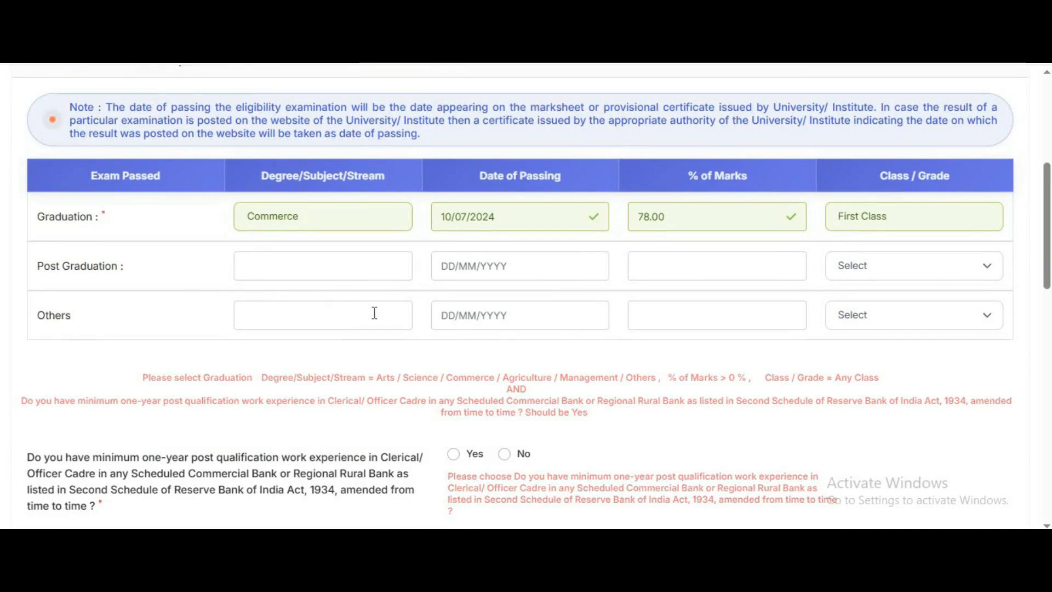
scroll(385, 313, down, 3)
scroll(385, 312, down, 2)
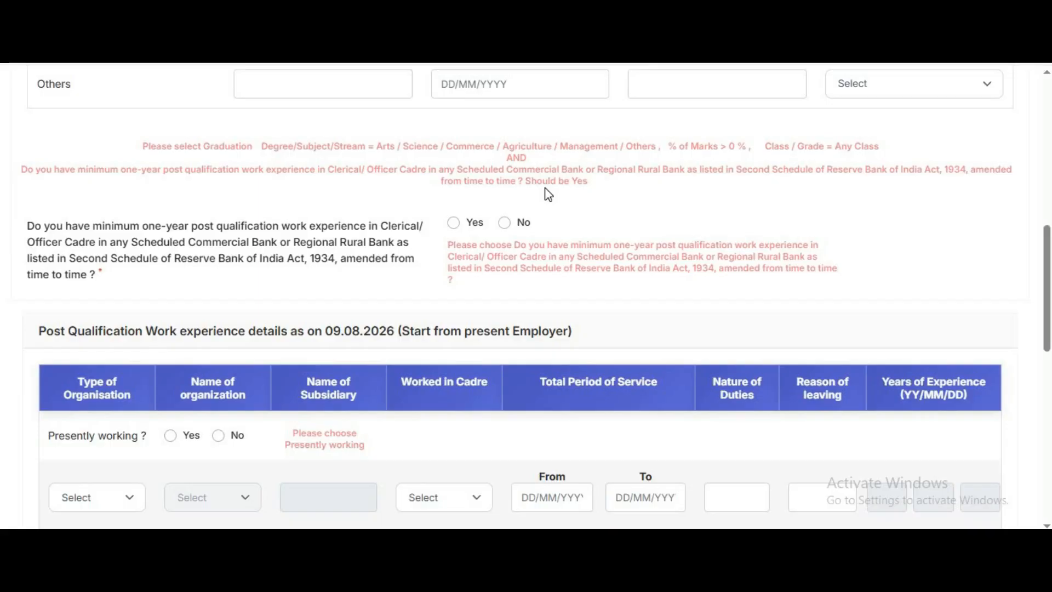
click(454, 224)
scroll(368, 315, down, 3)
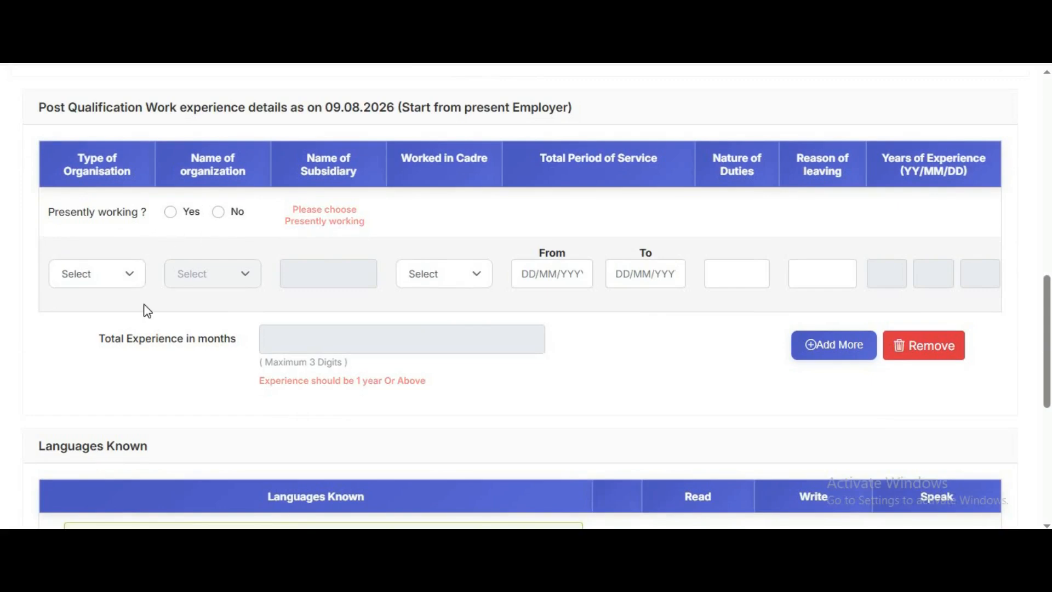
click(218, 212)
- Enable Read, Write and Speak for Marathi under Languages Known
scroll(323, 339, down, 2)
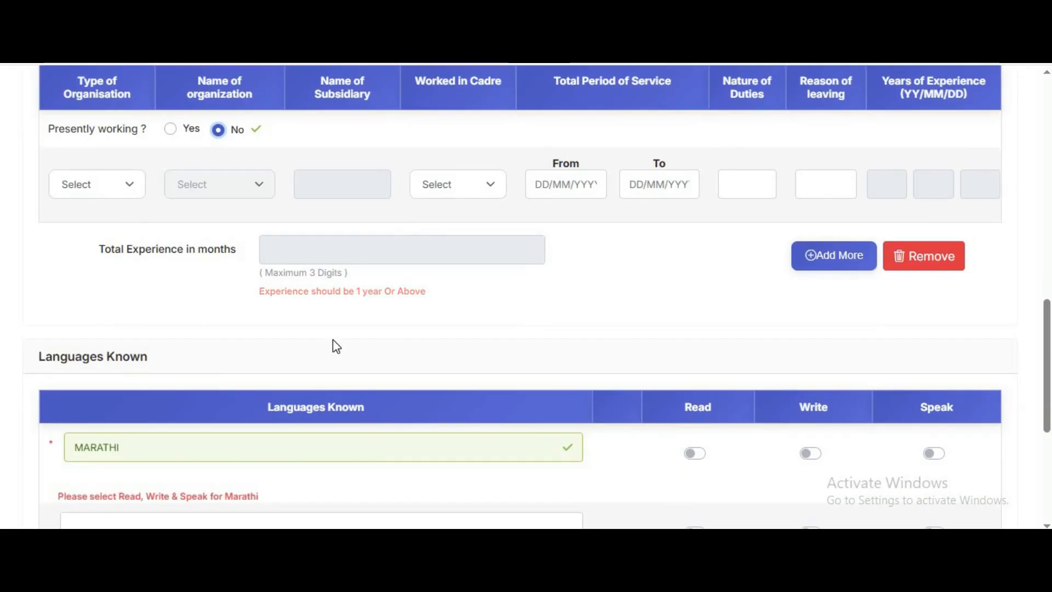
scroll(335, 345, down, 3)
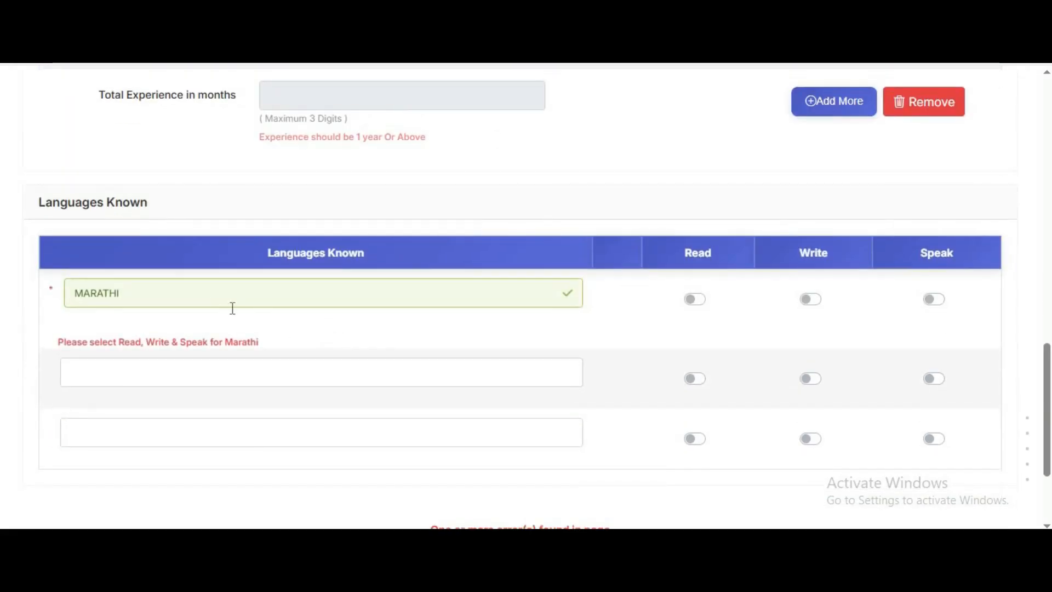
click(692, 300)
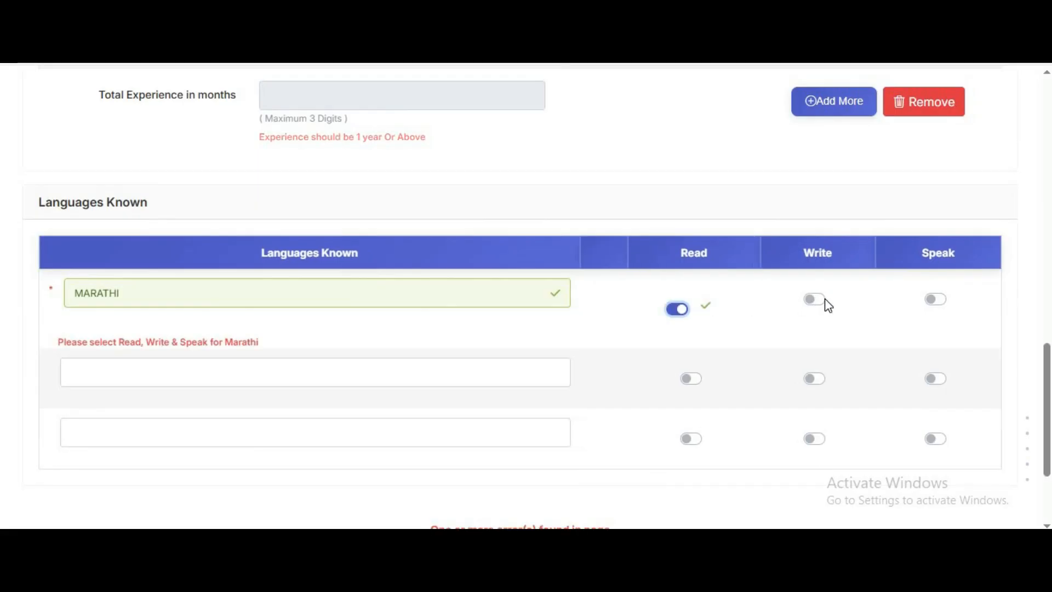
click(822, 301)
click(936, 300)
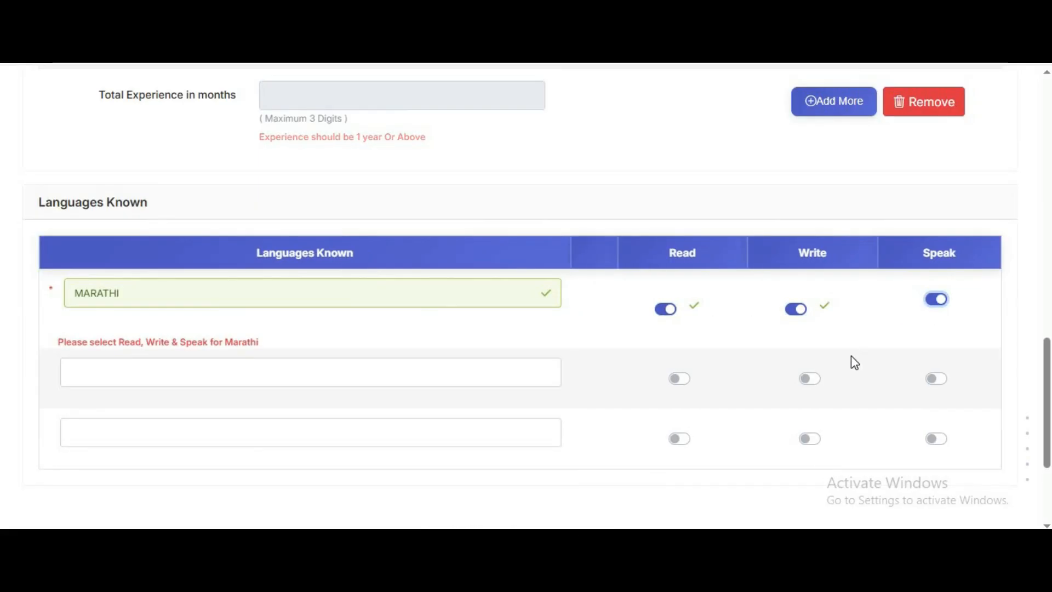
- Add HINDI as the second known language with Read, Write and Speak enabled, and validate the details
scroll(853, 364, down, 2)
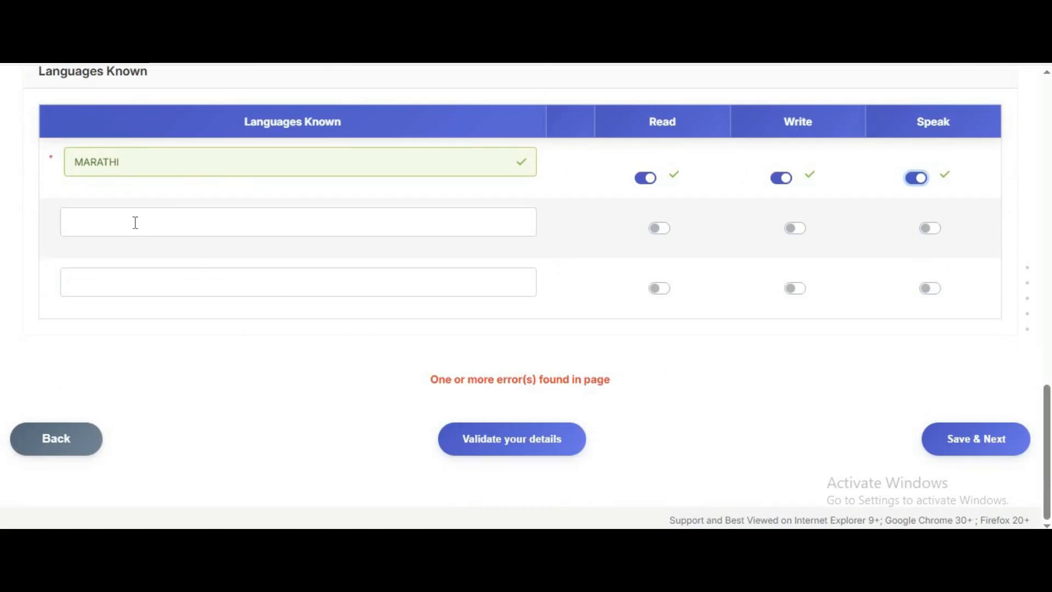
click(137, 222)
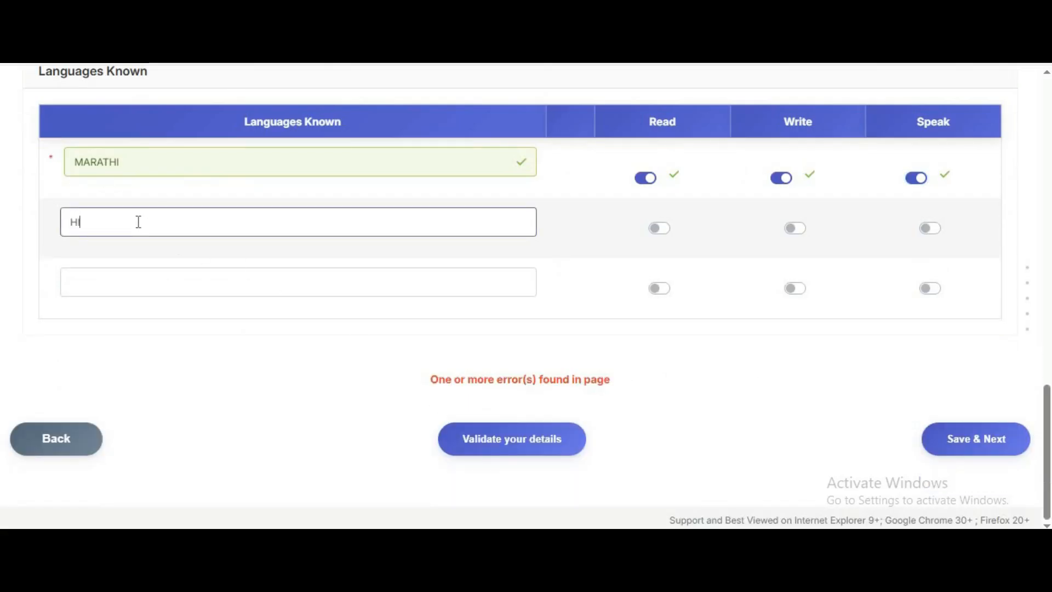
text(HINDI)
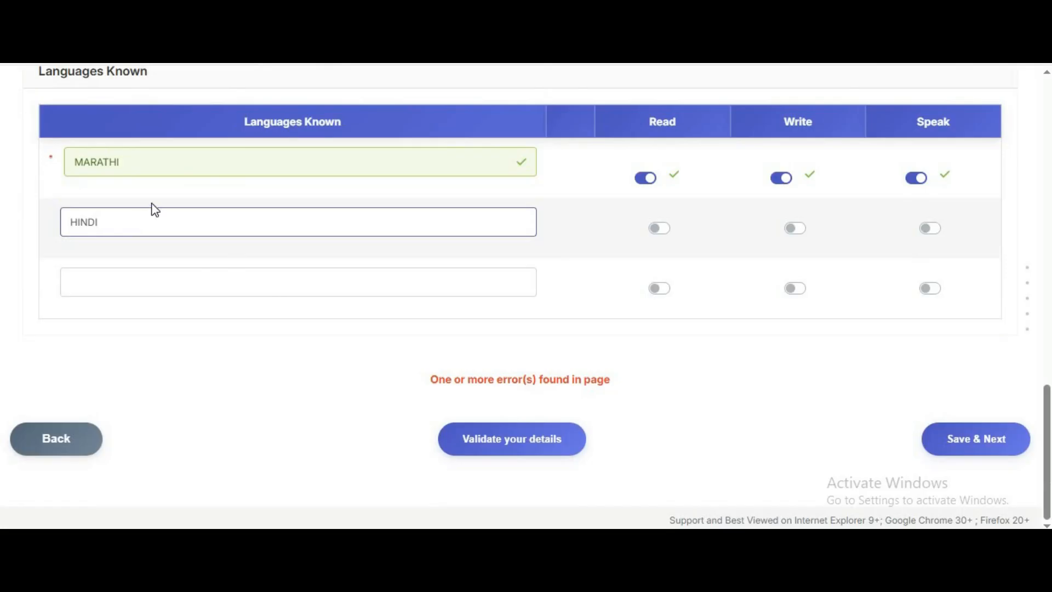
click(660, 229)
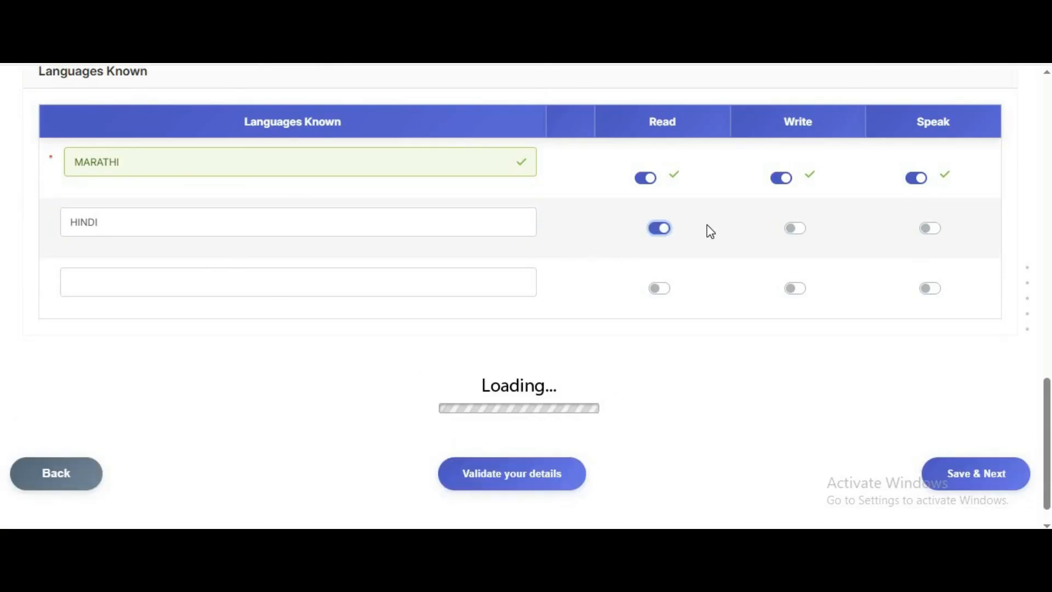
click(813, 227)
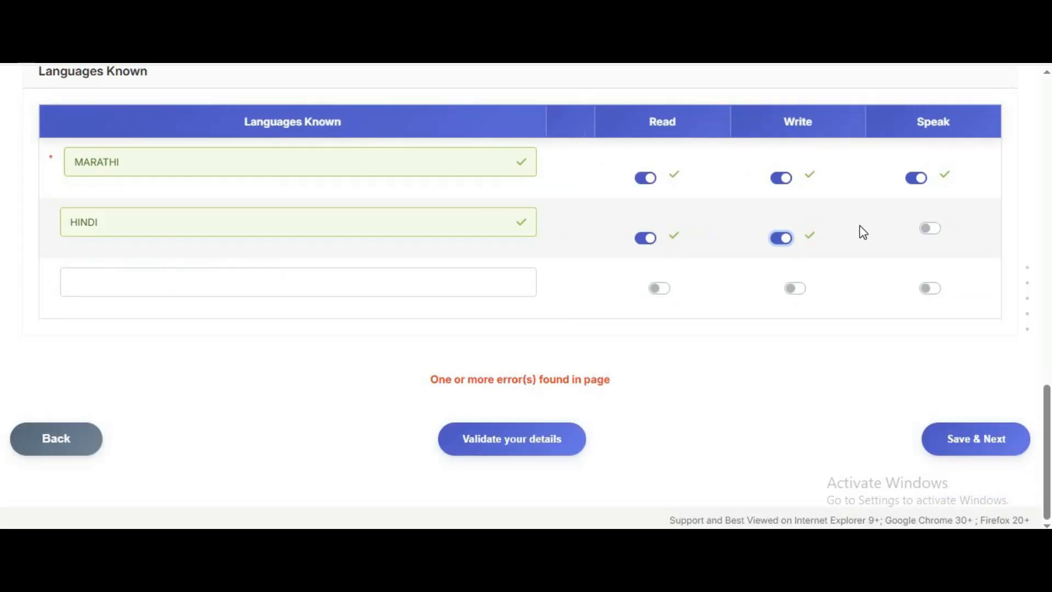
click(938, 230)
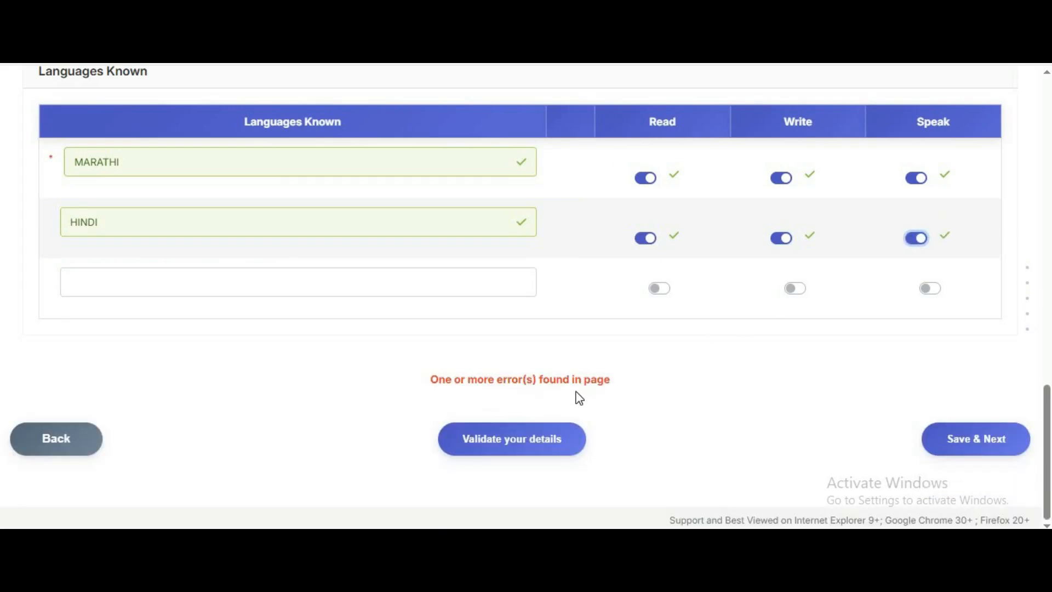
click(521, 454)
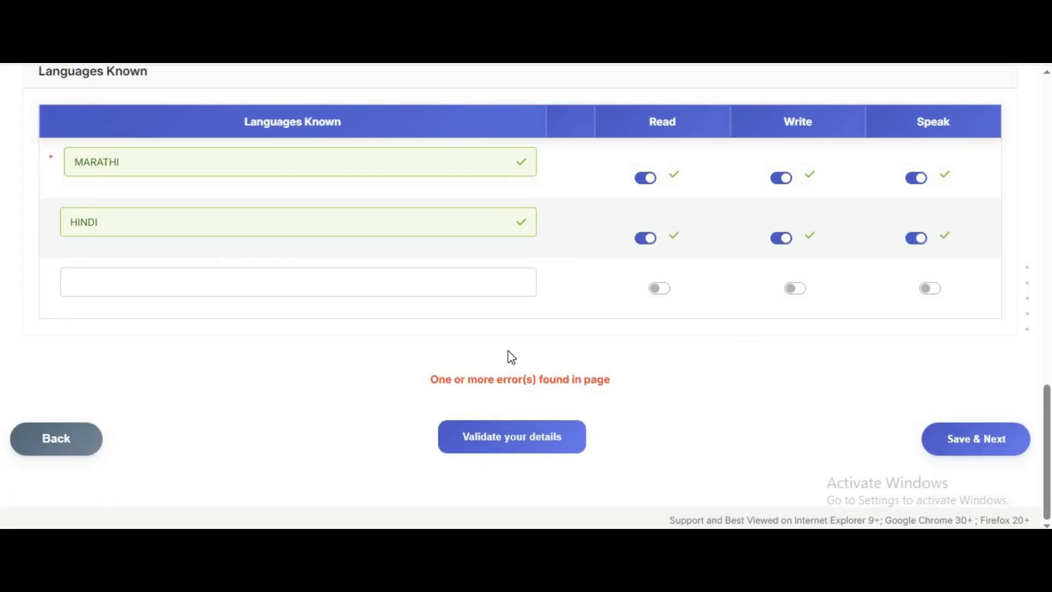
- Change presently working to Yes and set the employer to Scheduled Commercial Bank, Punjab National Bank
scroll(507, 354, up, 4)
scroll(289, 382, up, 4)
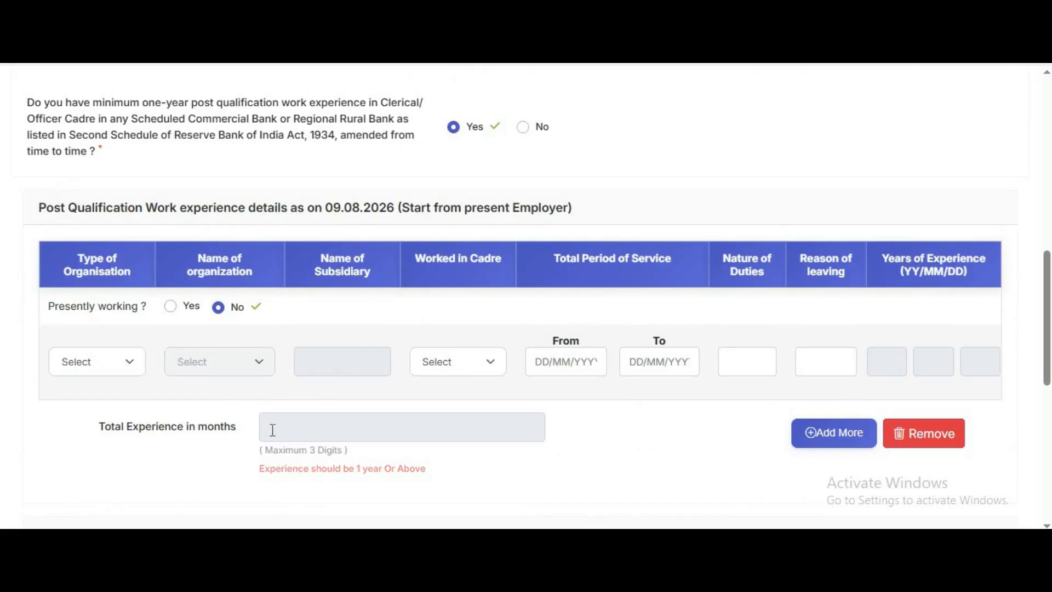
click(172, 308)
click(130, 362)
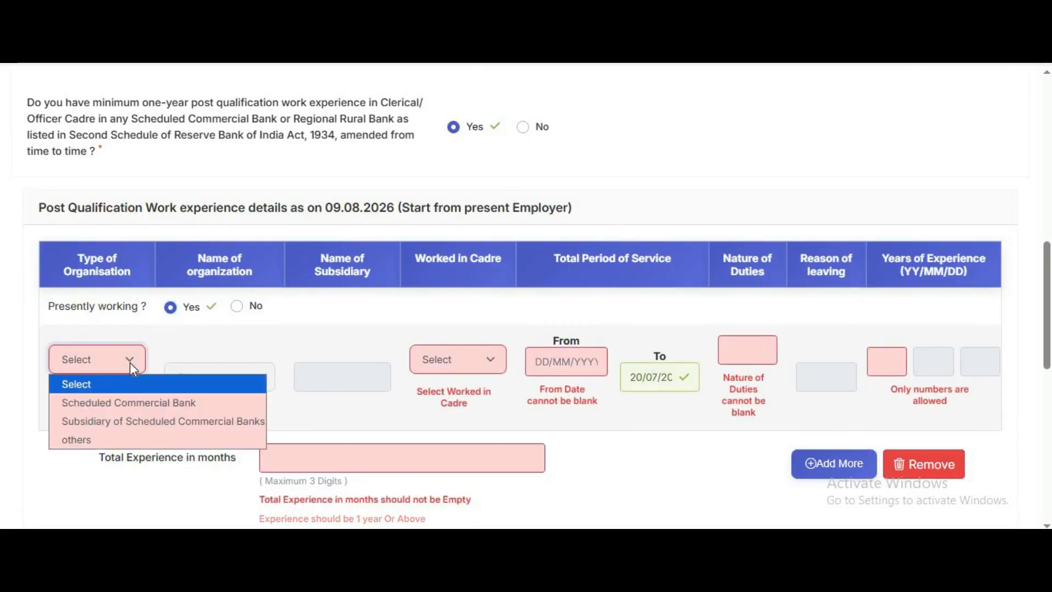
click(131, 403)
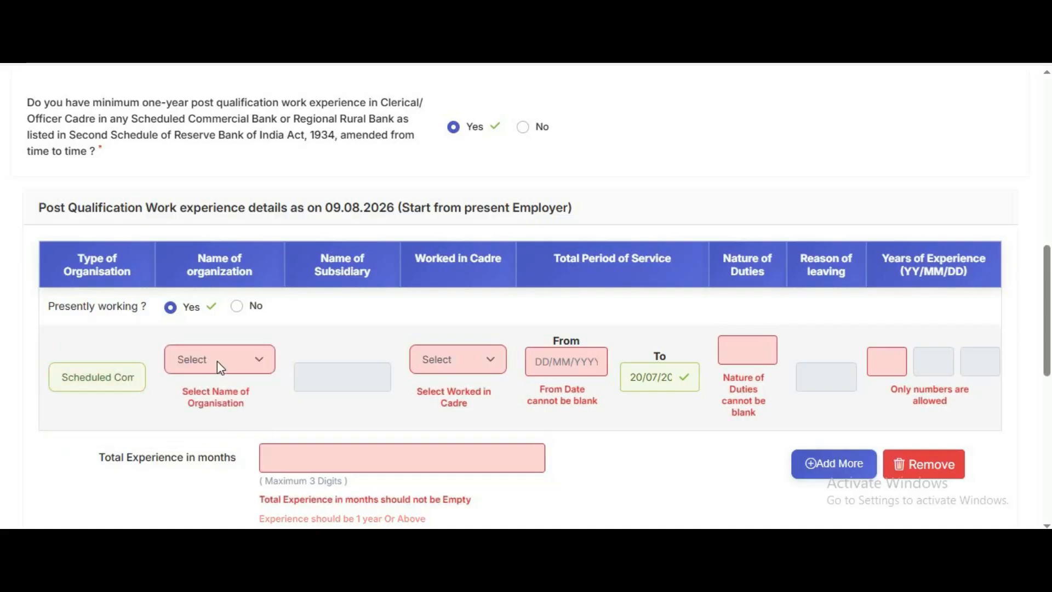
click(219, 360)
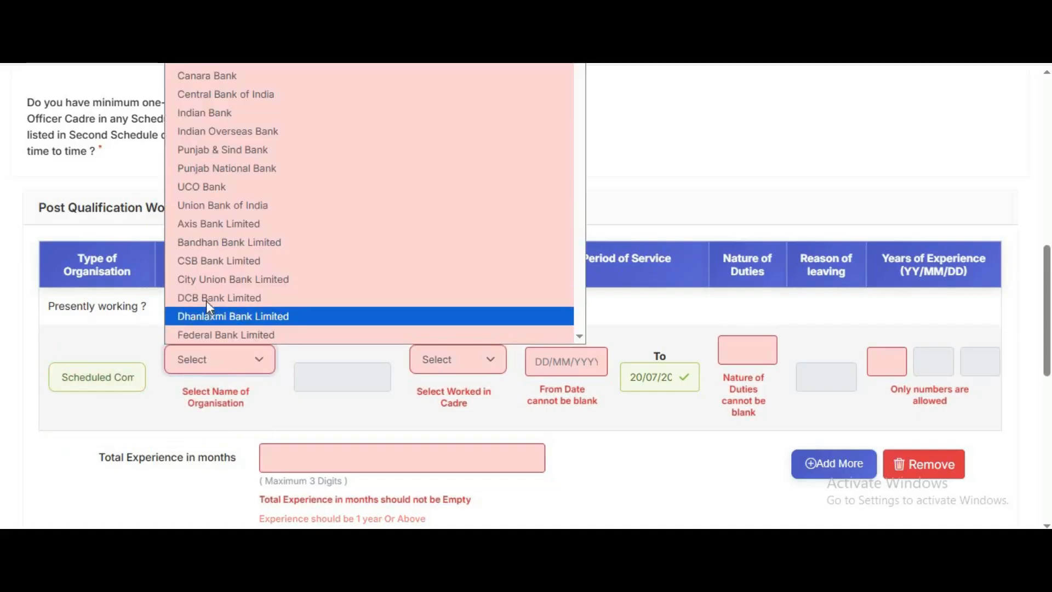
click(202, 173)
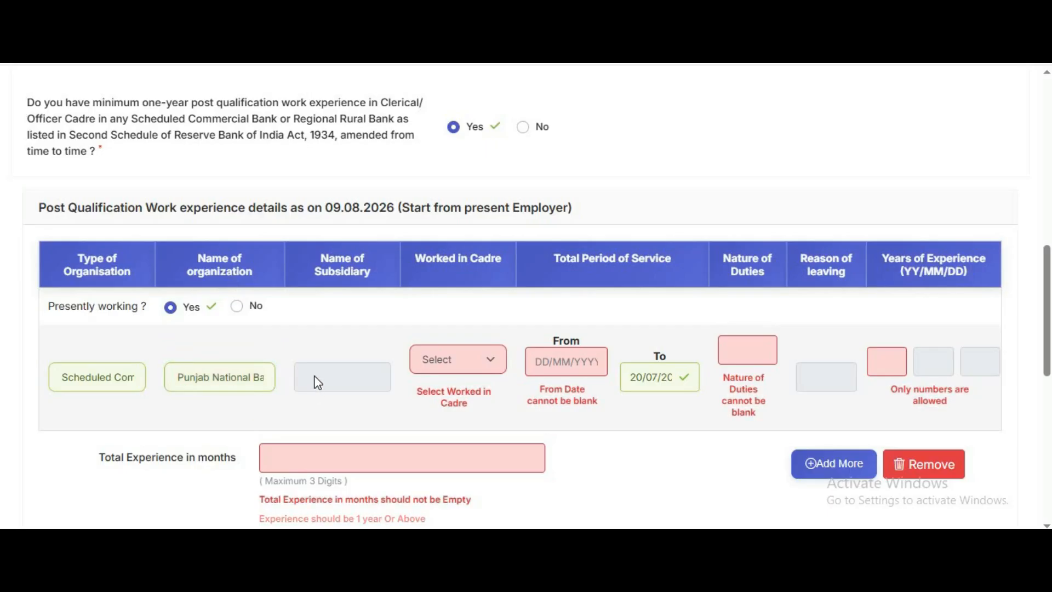
- Set the present job's cadre to Clerical and its service start date to 01/07/2025
click(446, 373)
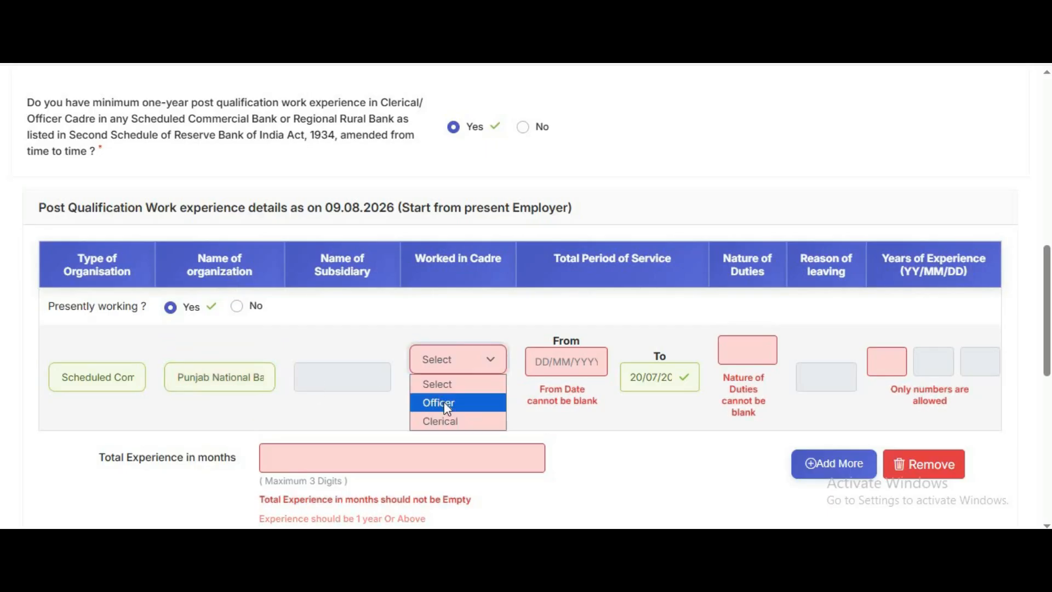
click(439, 420)
click(564, 362)
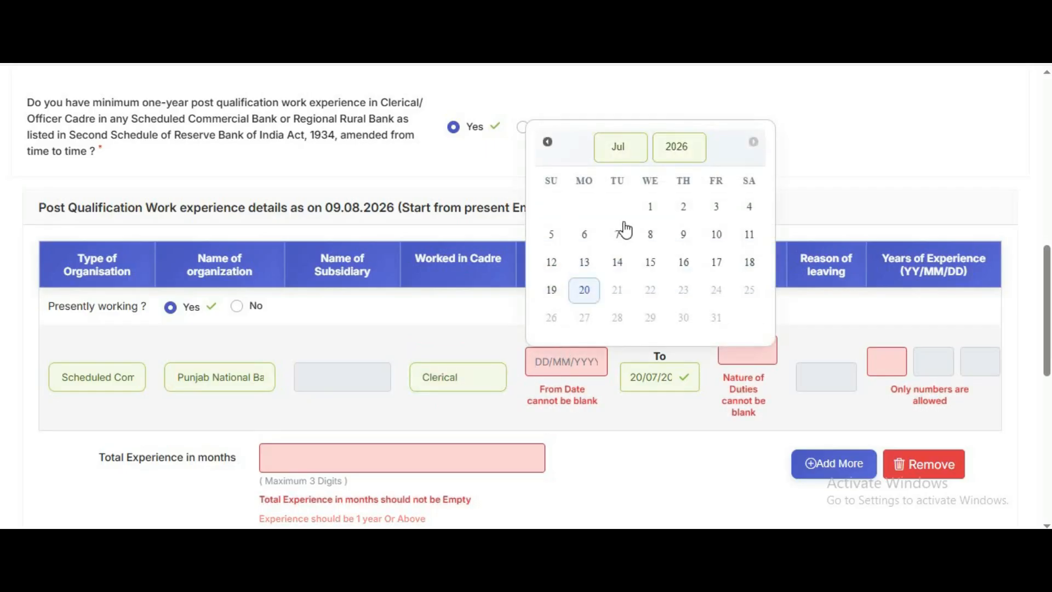
click(698, 149)
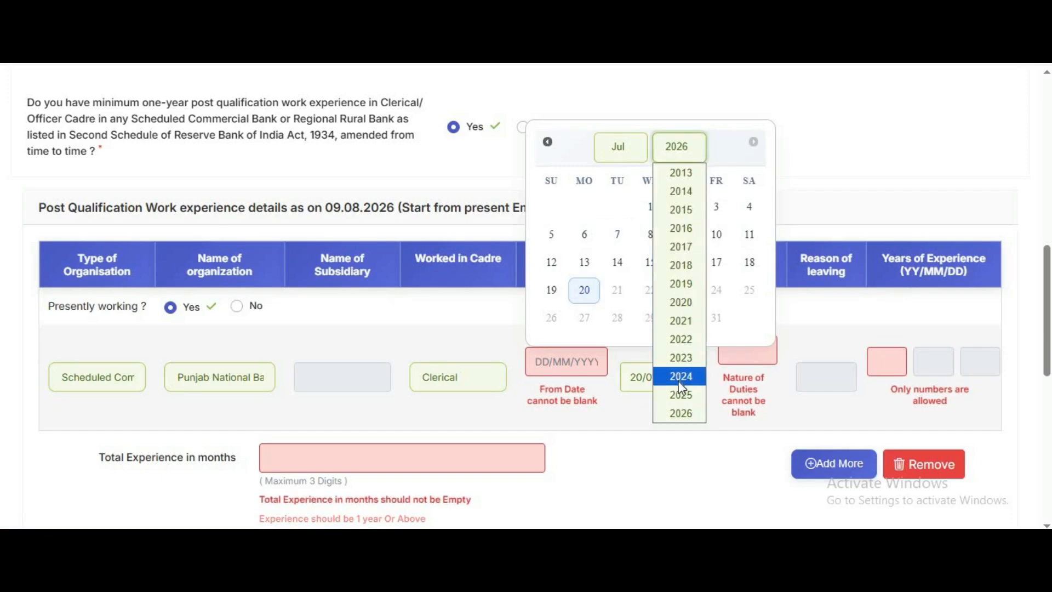
click(682, 396)
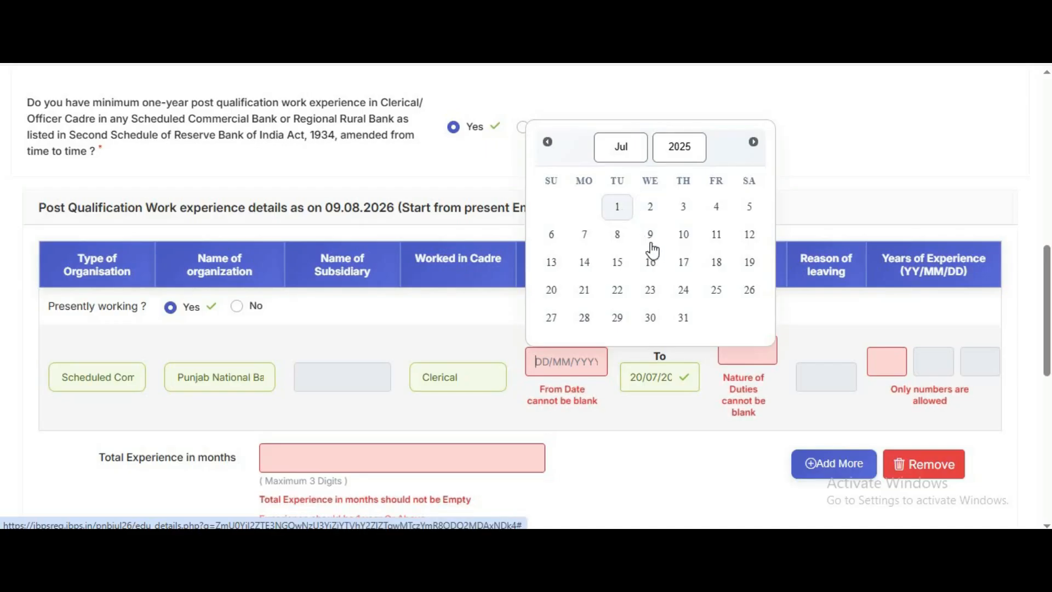
click(620, 211)
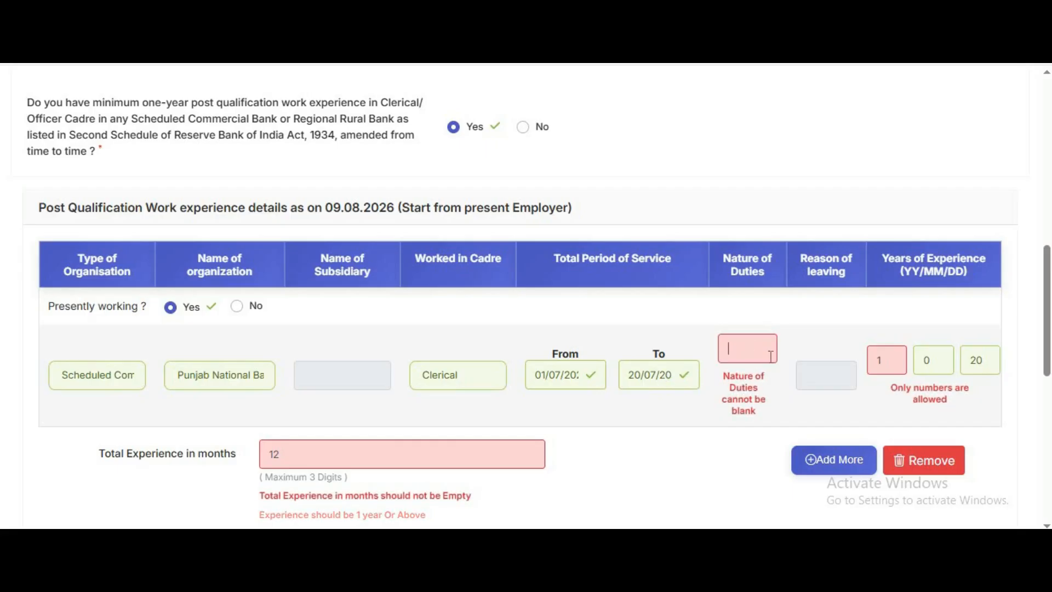
- Enter CLERICAL as the nature of duties for the present job and let the years of experience validate
text(LERK)
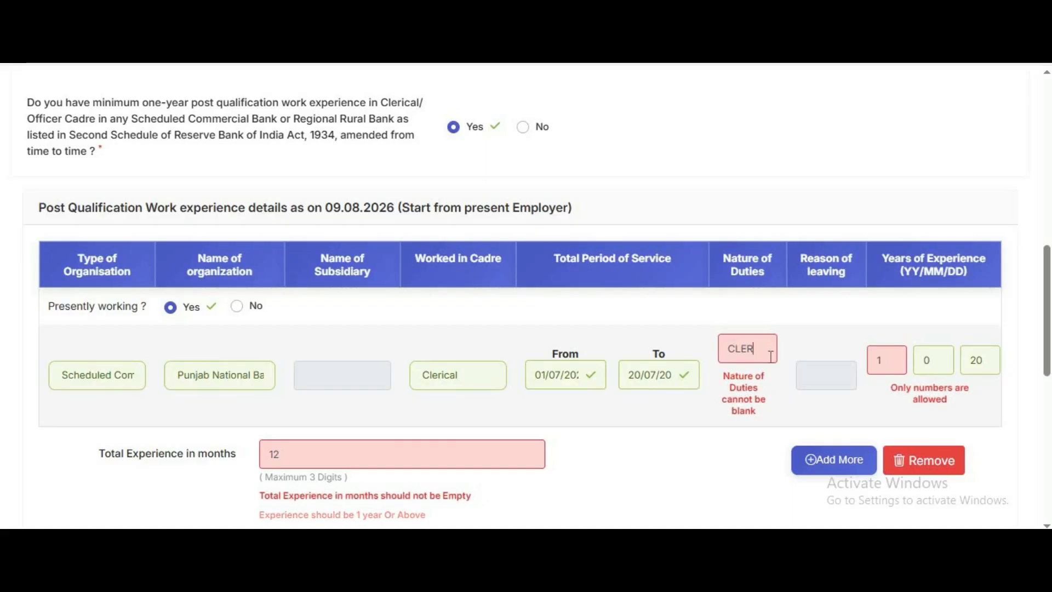
text(ICAL)
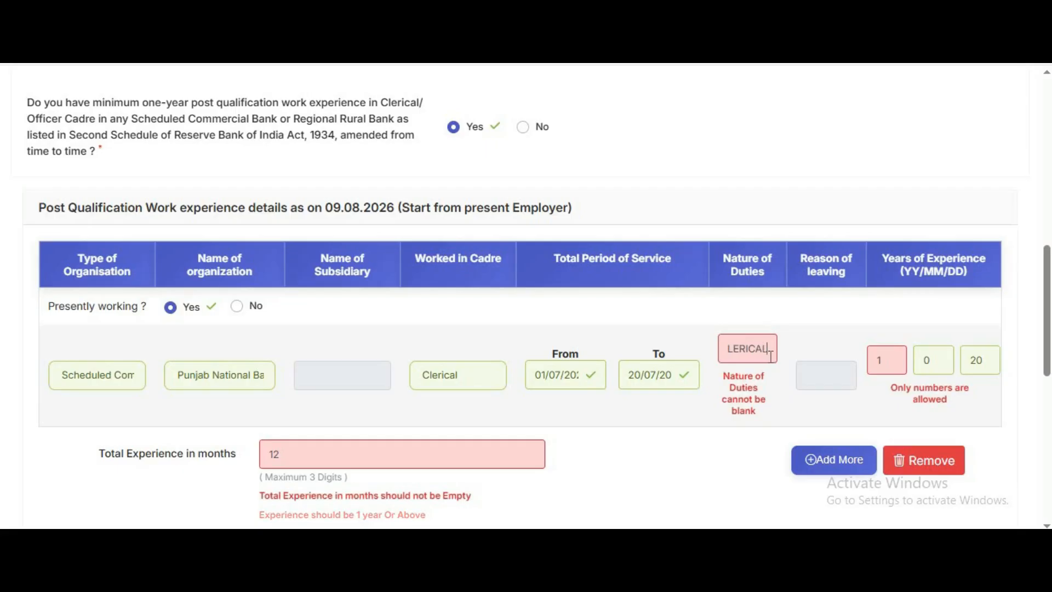
click(885, 370)
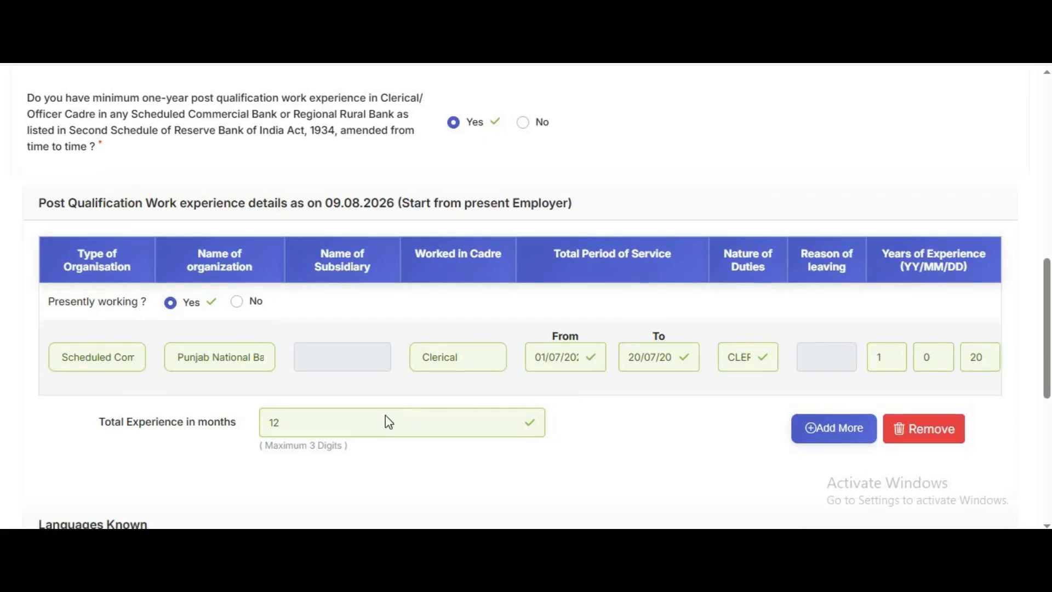
- Validate the qualification, experience and language details, and save them to proceed to the application preview
scroll(318, 333, down, 3)
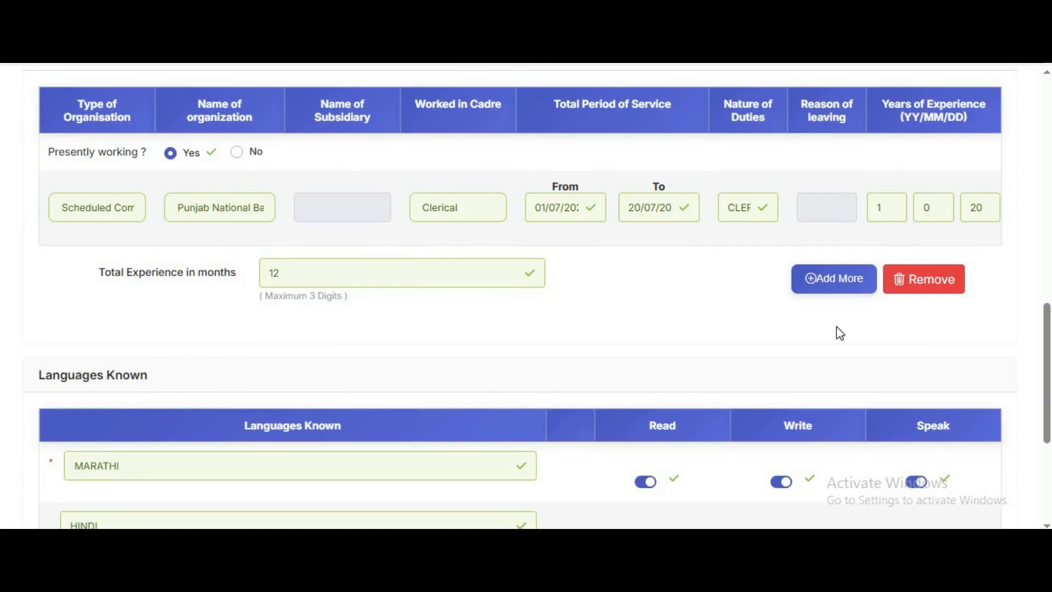
scroll(843, 324, down, 3)
scroll(843, 327, down, 2)
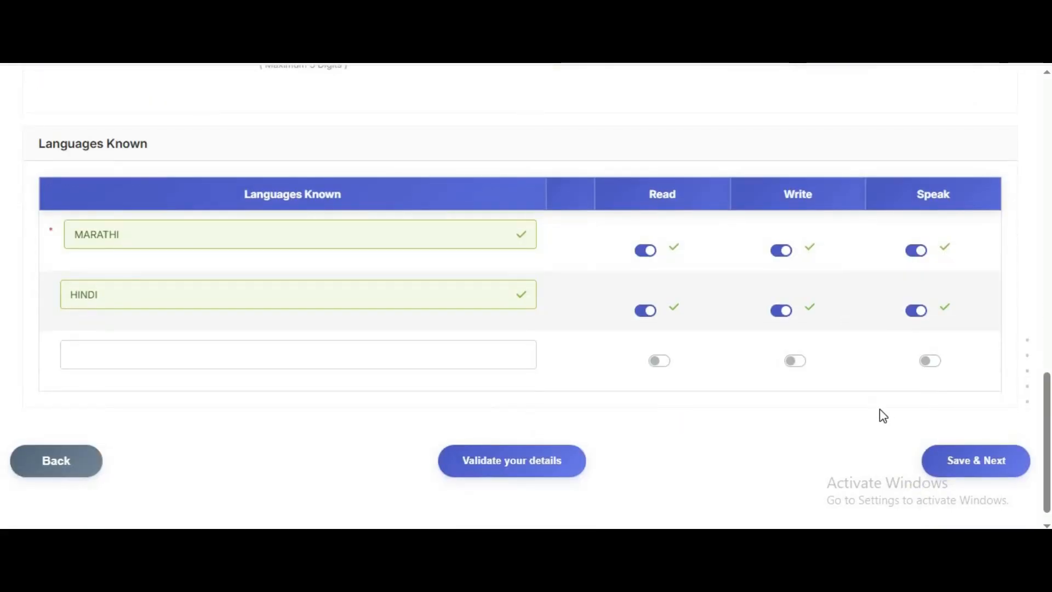
click(482, 463)
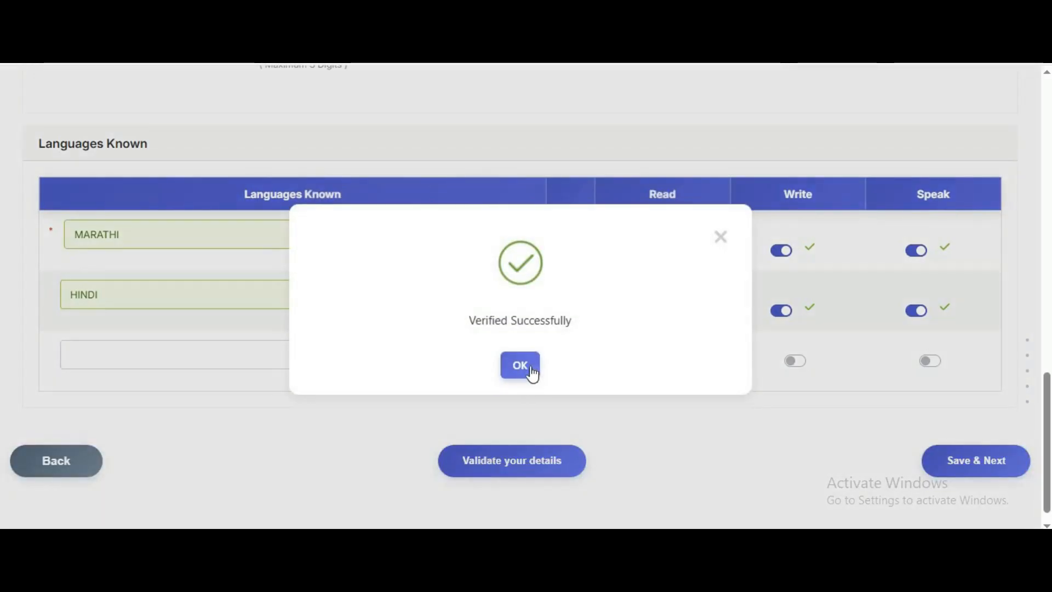
click(521, 366)
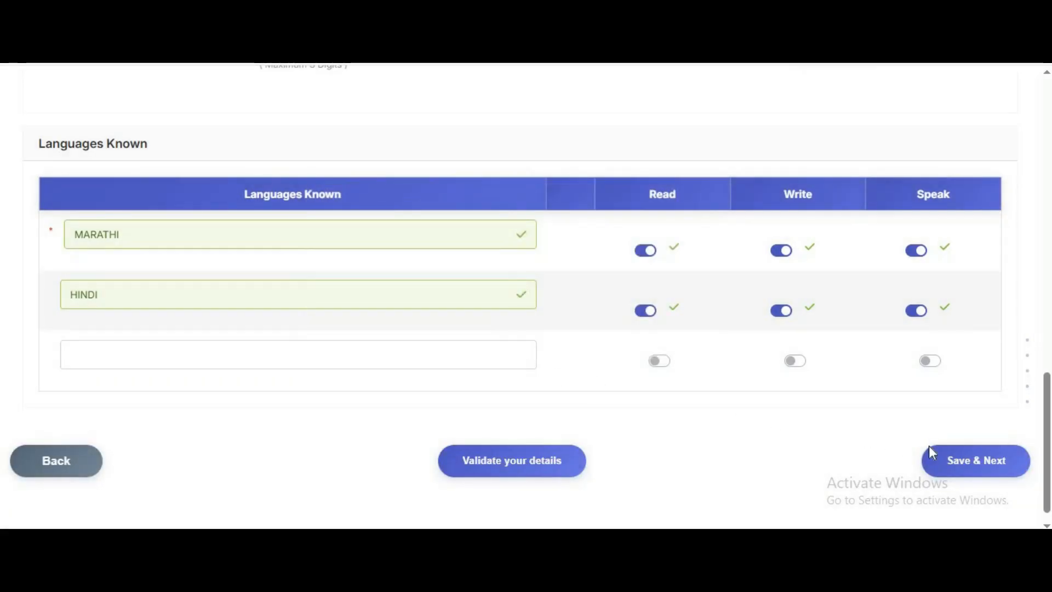
click(946, 461)
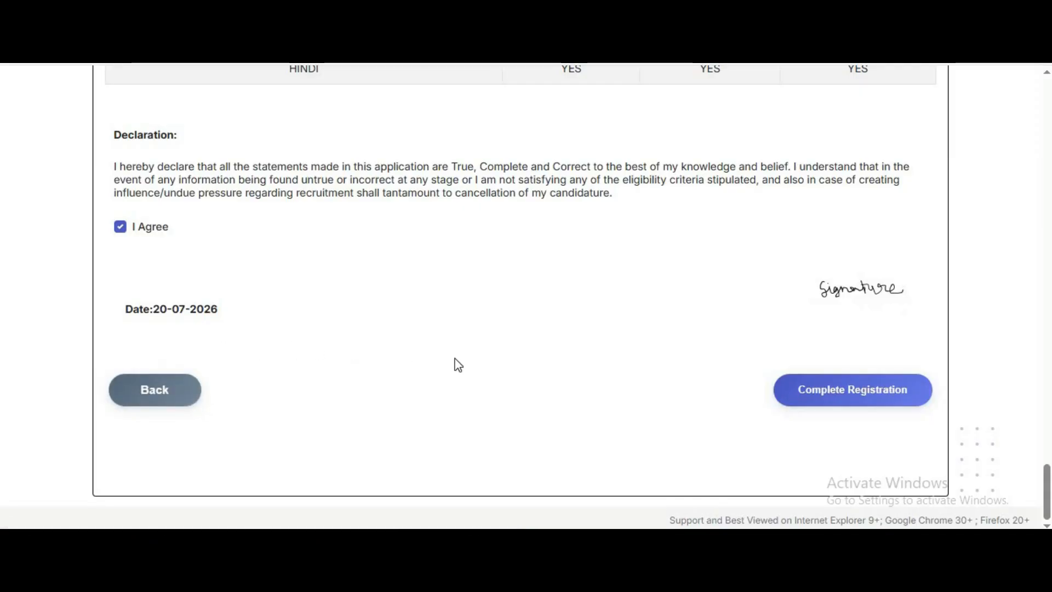
- Agree to the declaration and complete the registration, accepting the final confirmation
click(843, 392)
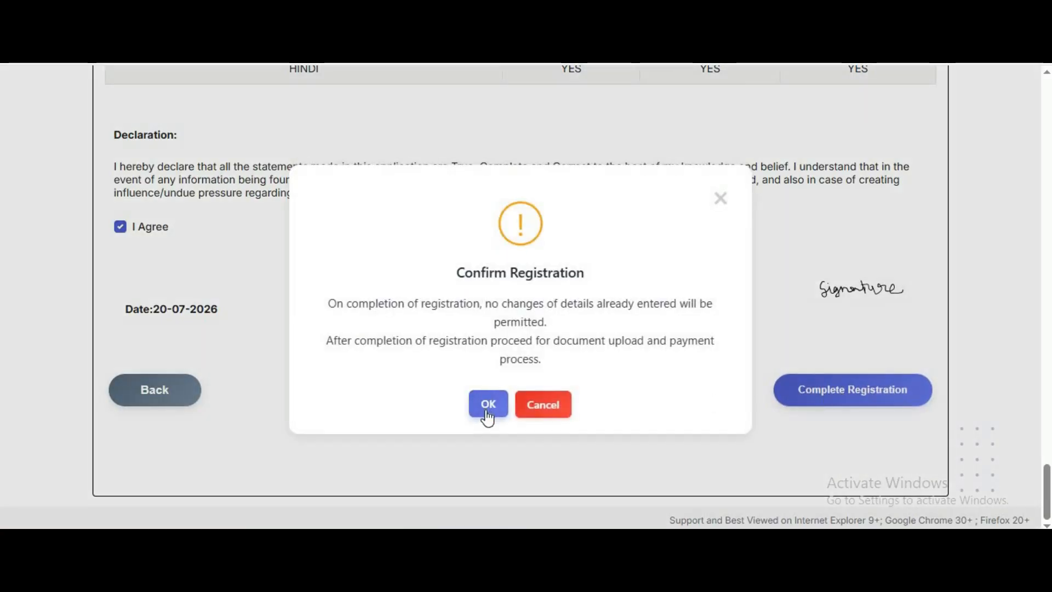
click(487, 415)
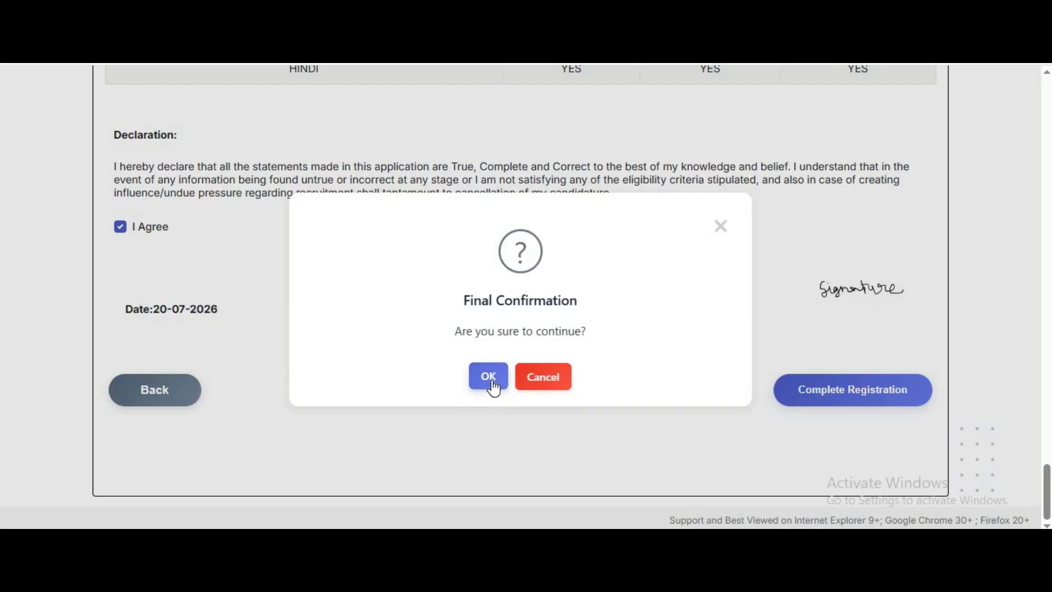
click(495, 386)
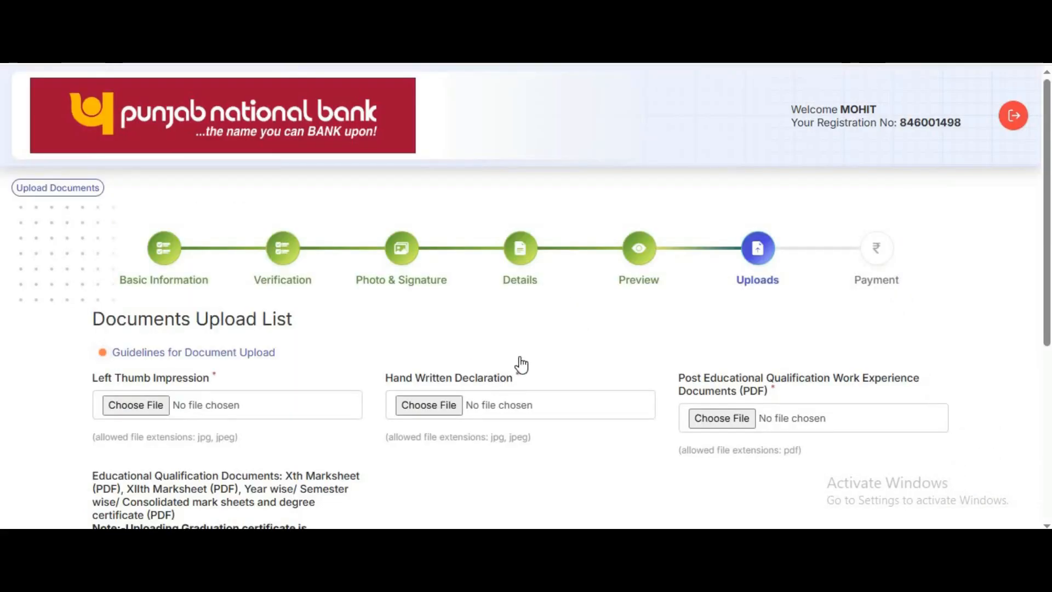
- Upload tumb.JPG as the left thumb impression and handwrittenDeclaration.jpeg as the hand written declaration, accepting both previews
scroll(507, 364, down, 4)
scroll(500, 359, up, 3)
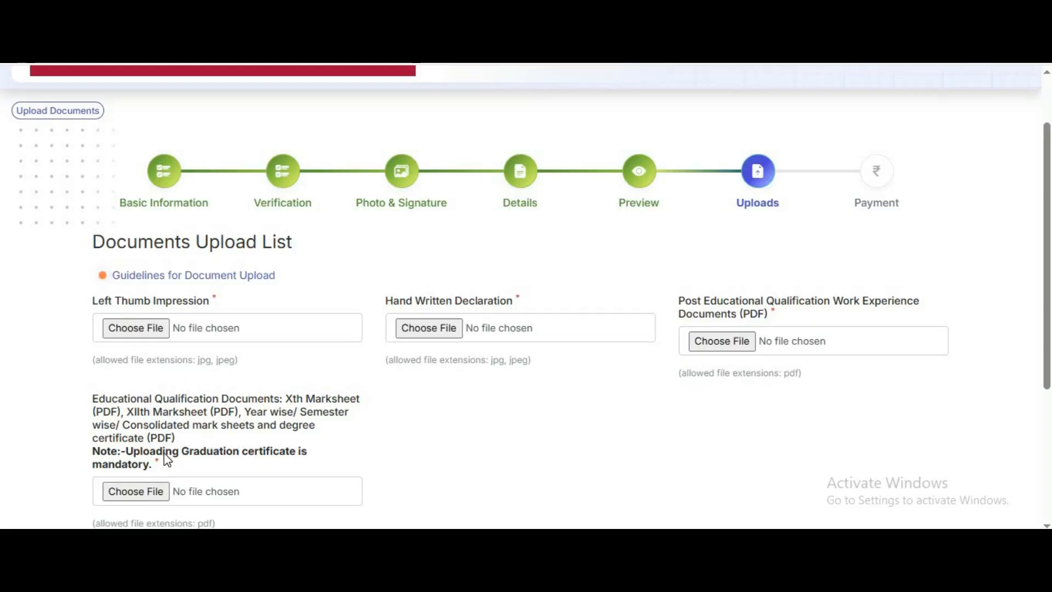
scroll(164, 459, down, 1)
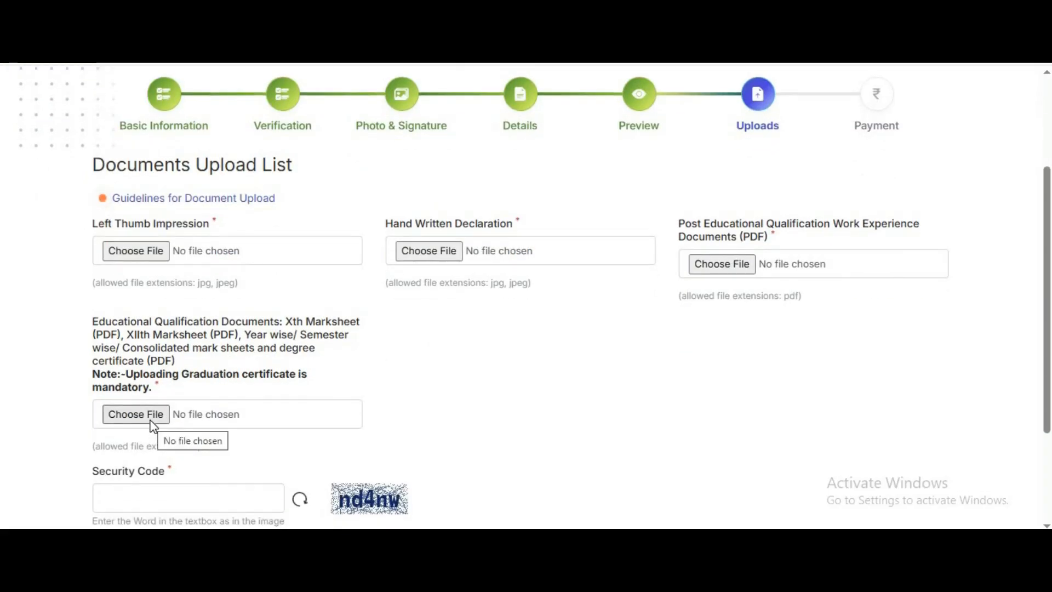
scroll(154, 428, down, 1)
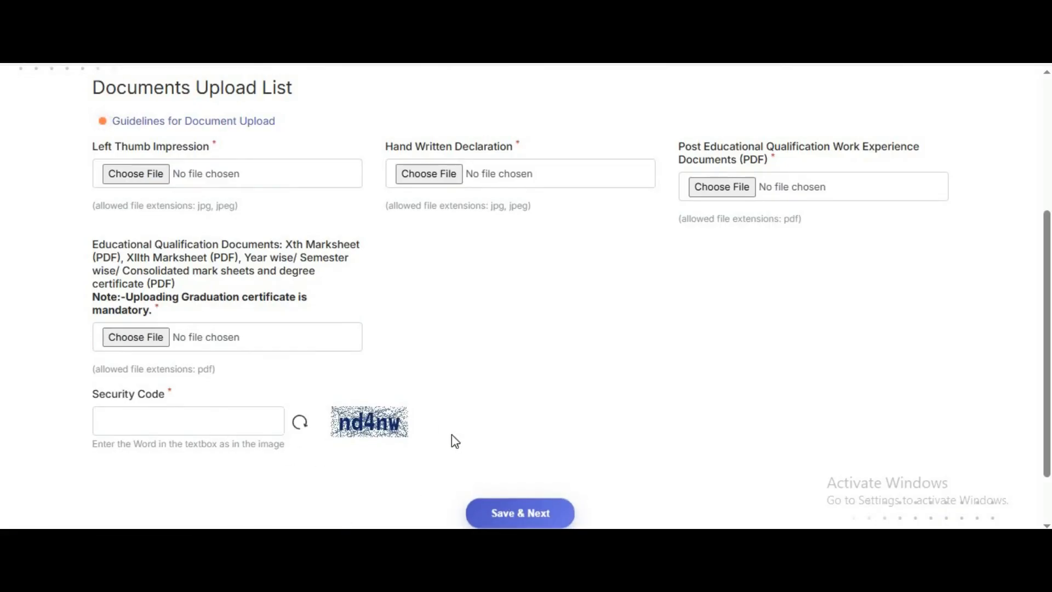
scroll(332, 381, up, 2)
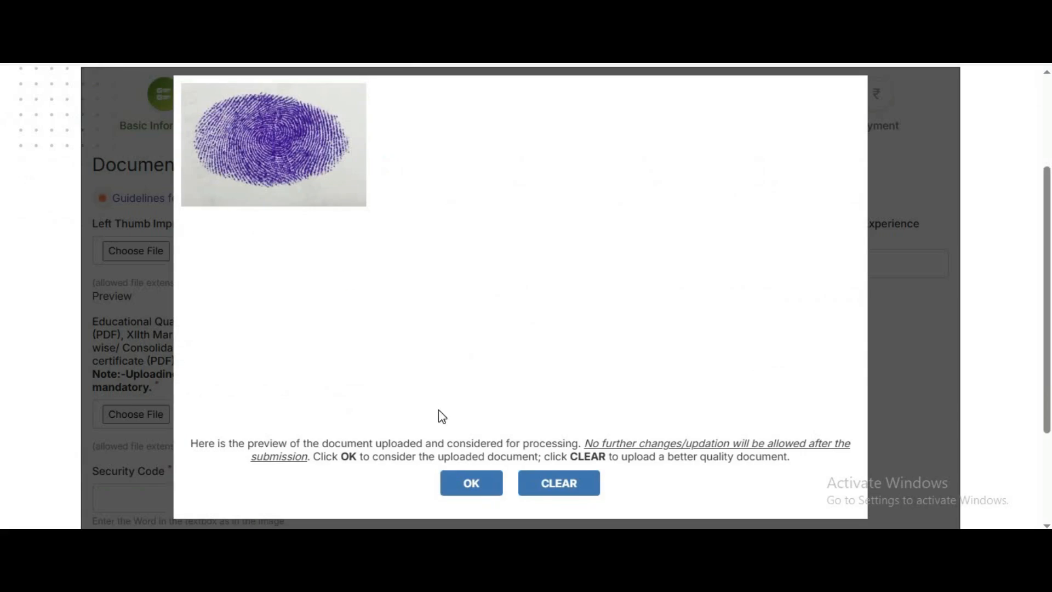
click(474, 483)
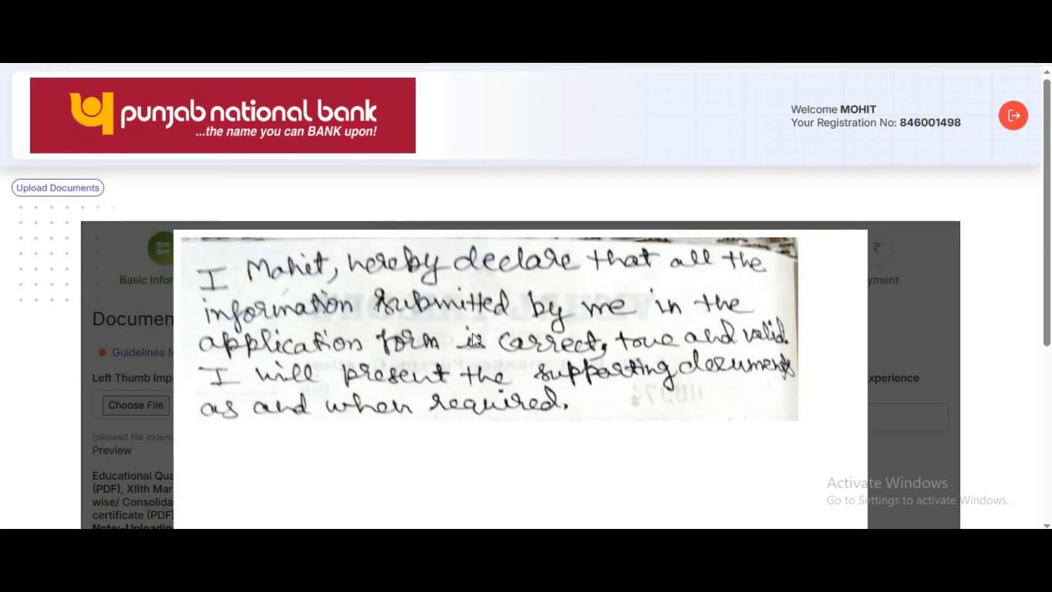
scroll(480, 373, down, 4)
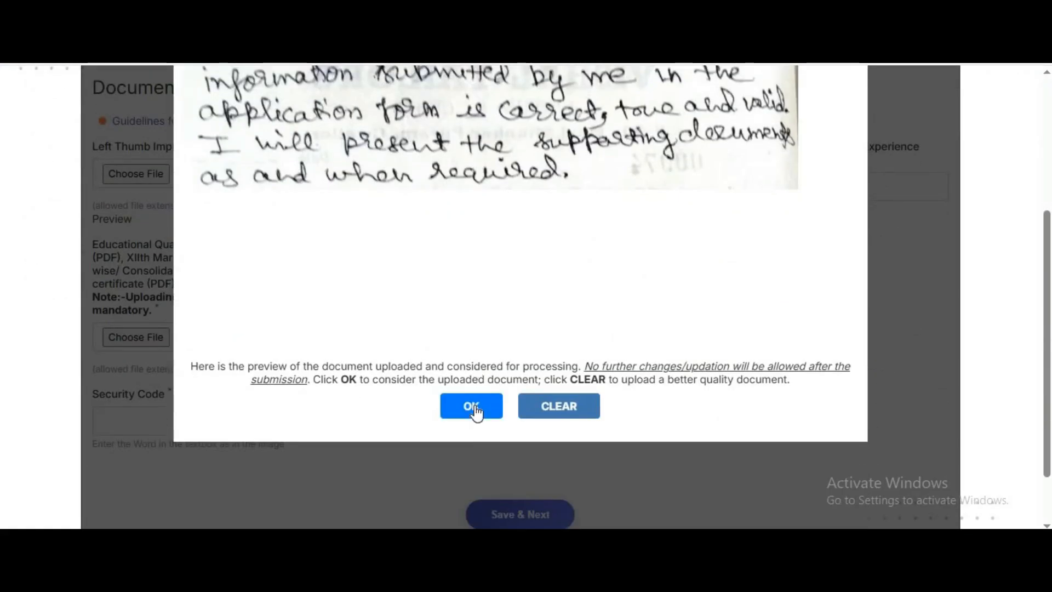
click(471, 407)
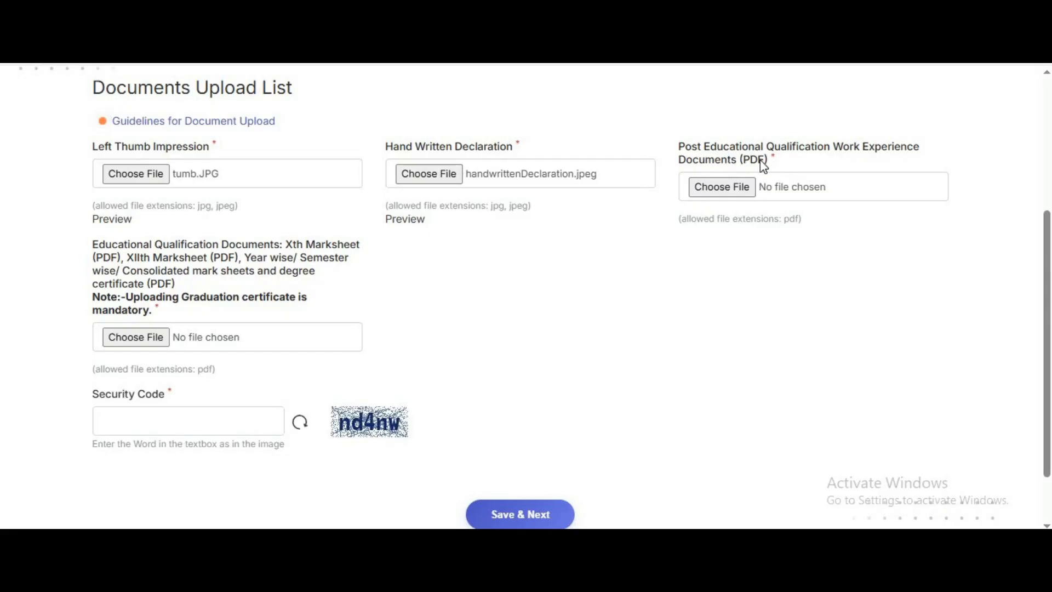
- Upload marksheet.pdf for both the work experience documents and the educational qualification documents
click(751, 190)
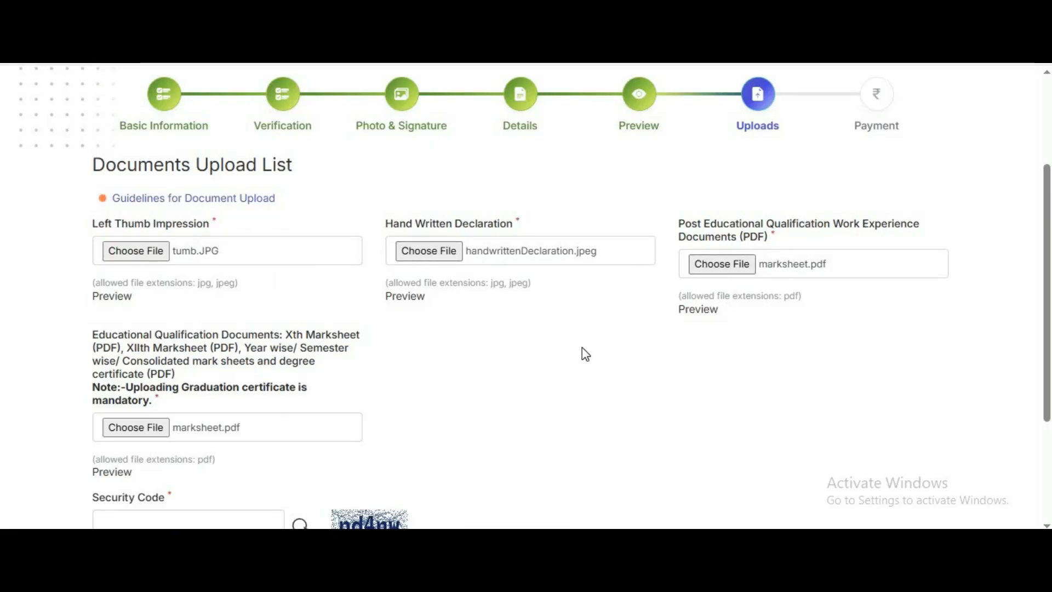
scroll(281, 298, down, 3)
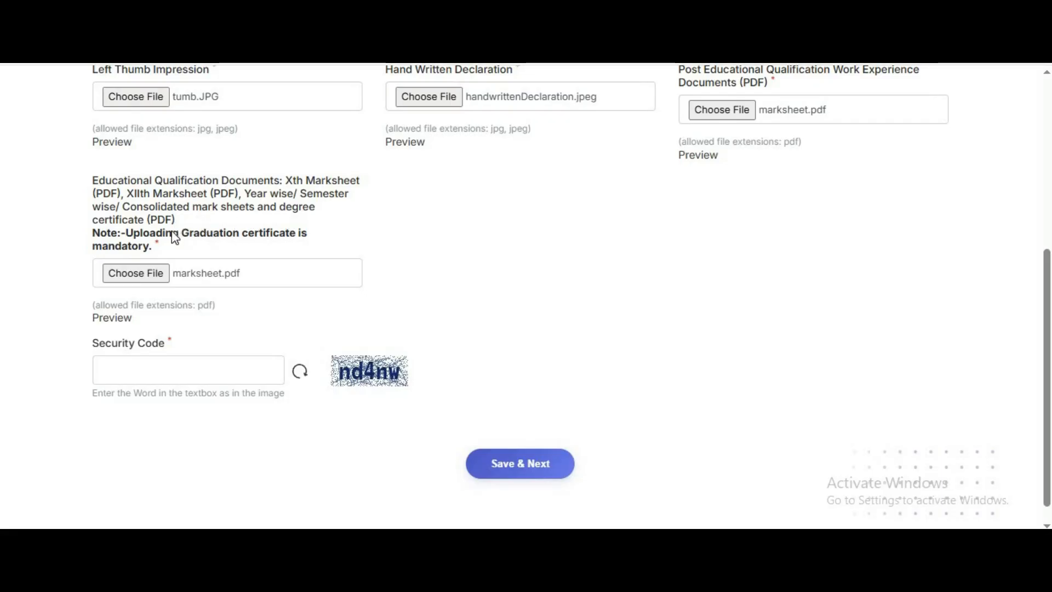
- Enter the security code shown in the image and submit the uploaded documents, confirming the final submission
click(160, 369)
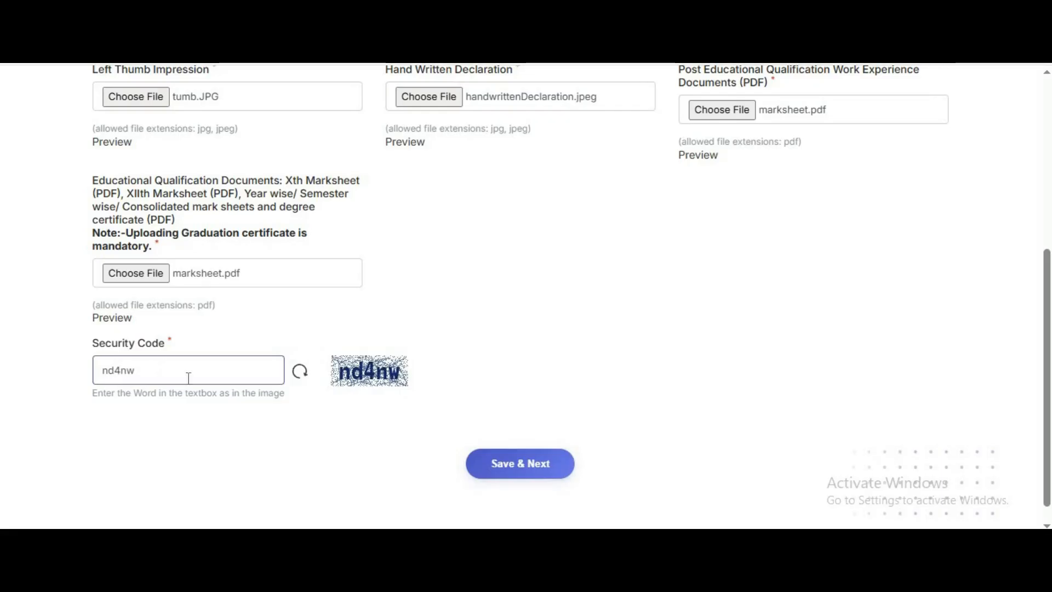
click(537, 472)
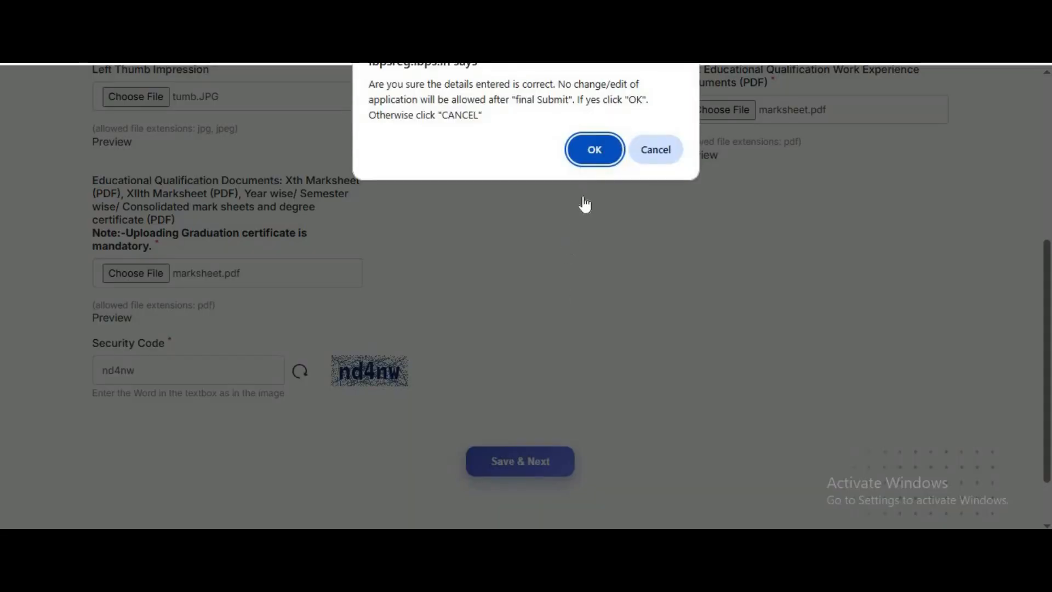
click(594, 149)
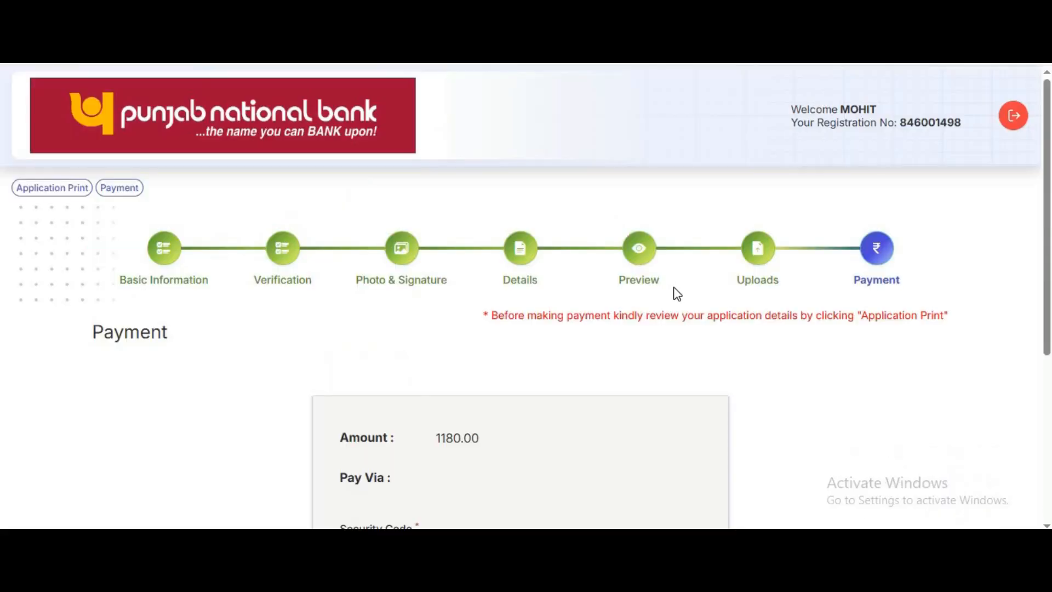
- Enter the security code for the BillDesk payment, submit it and agree to proceed with paying the application fee
scroll(500, 389, down, 3)
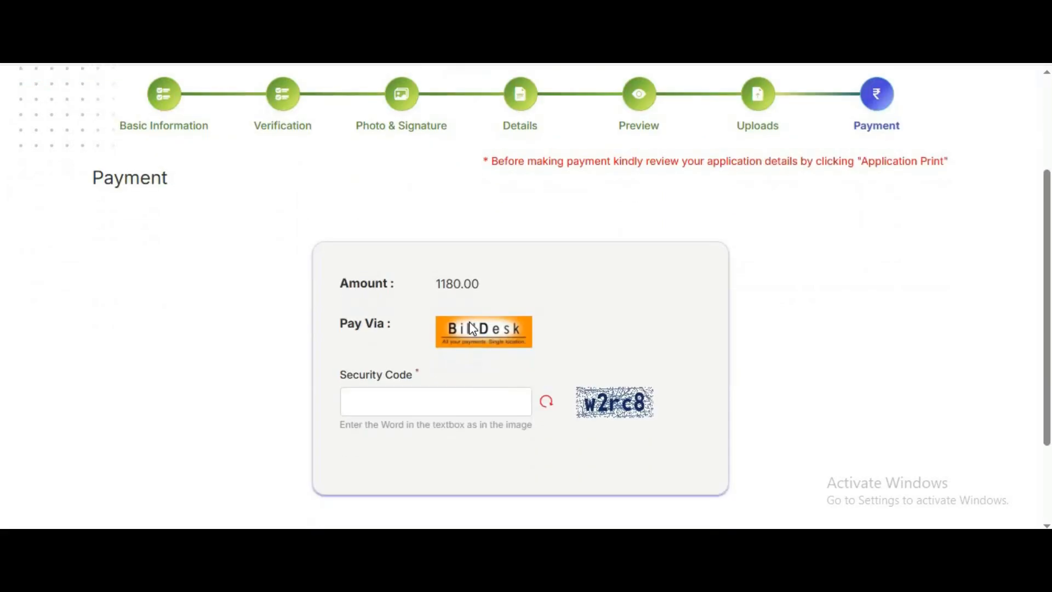
click(365, 410)
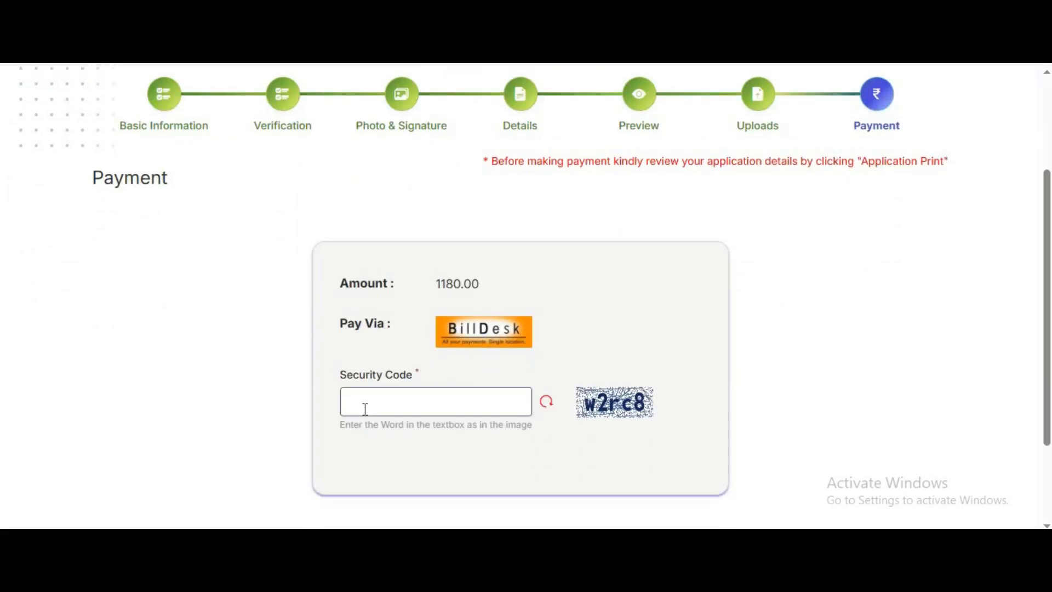
text(w2)
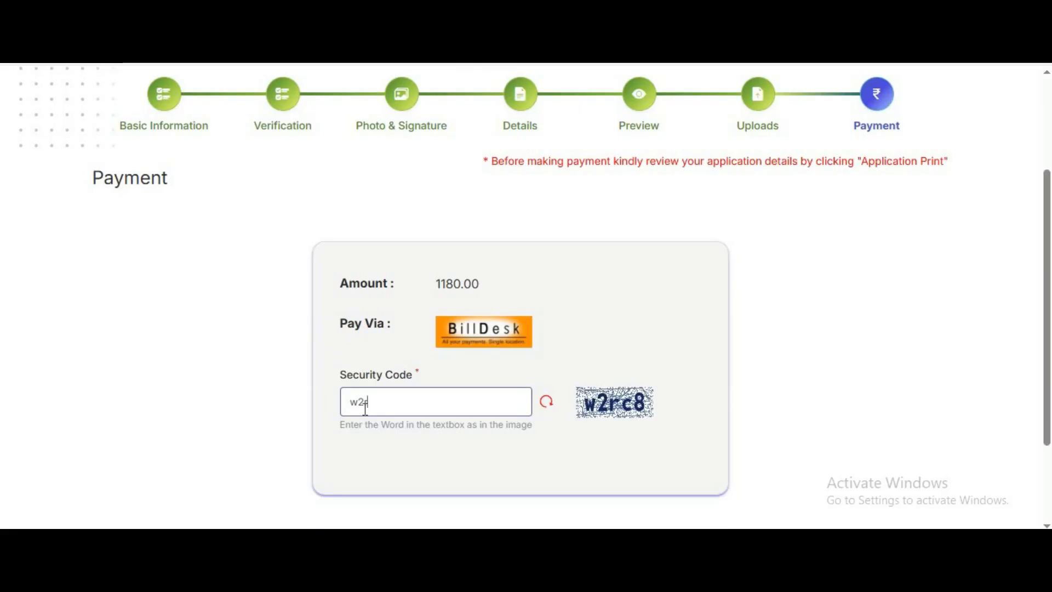
text(rc8)
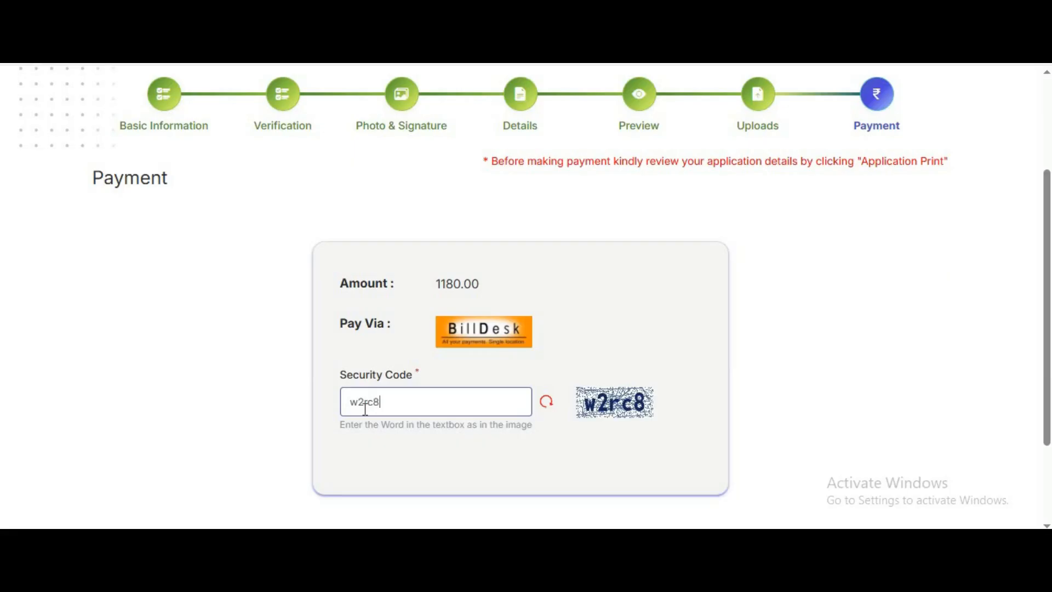
scroll(509, 418, down, 2)
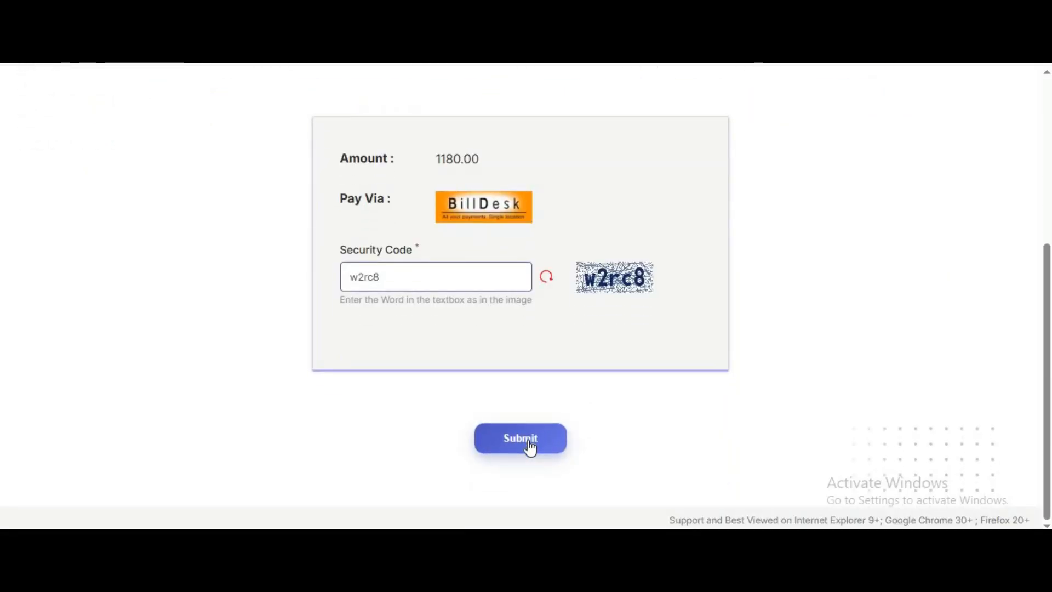
click(529, 443)
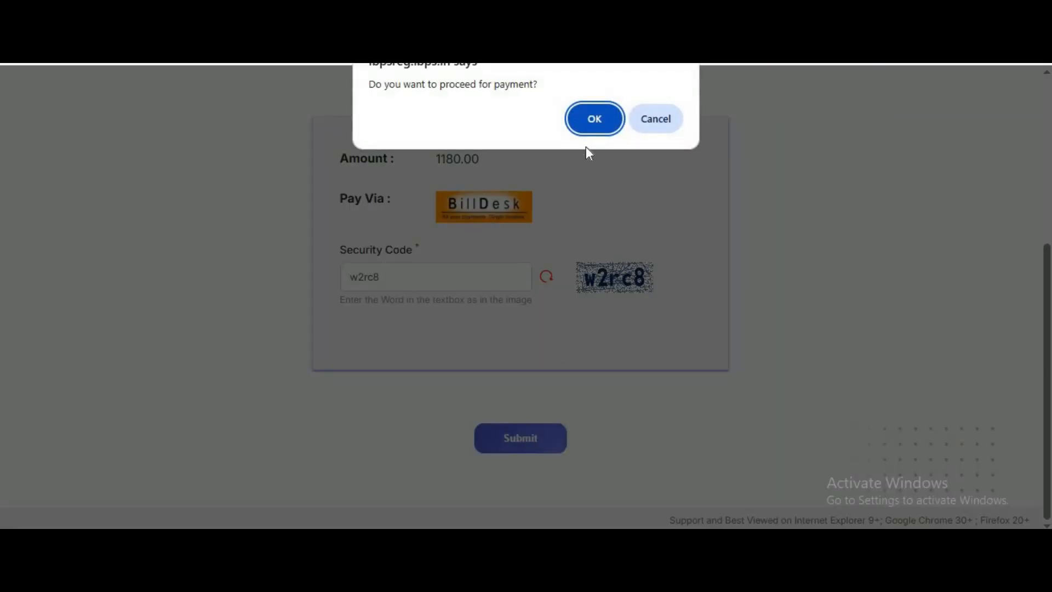
click(596, 119)
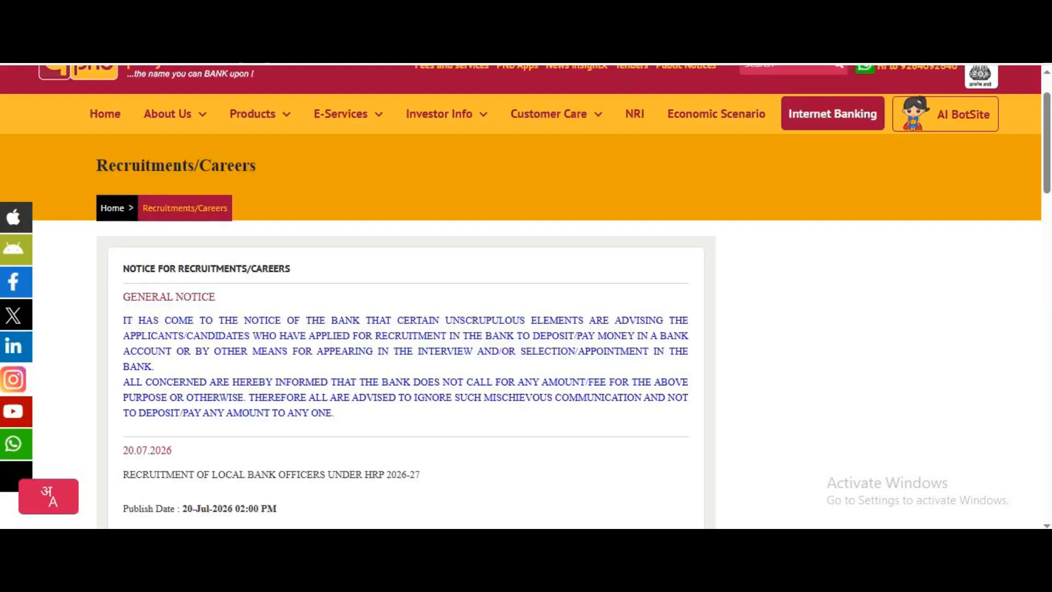
scroll(97, 71, down, 5)
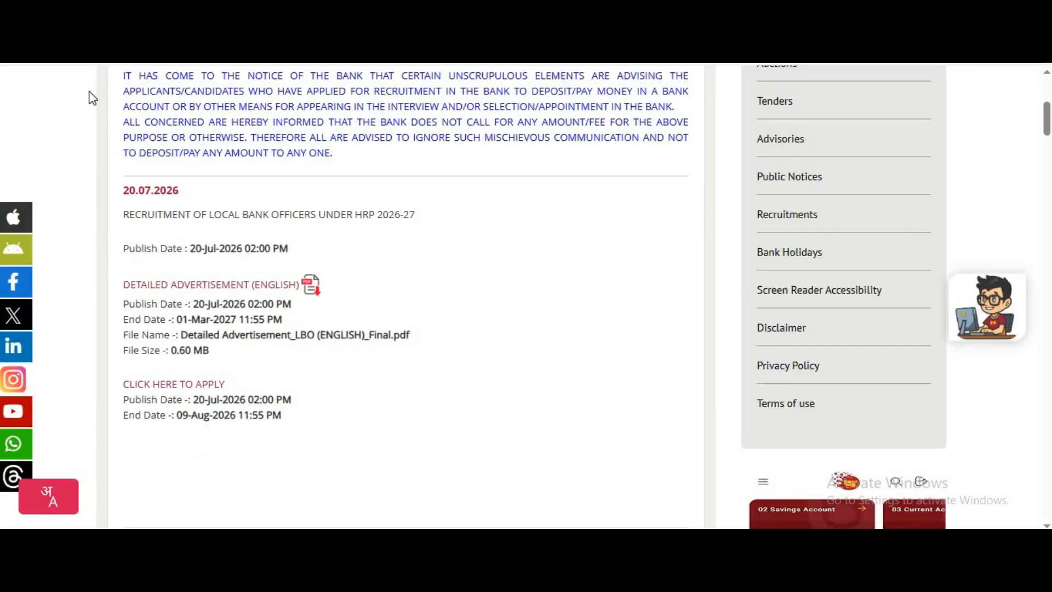